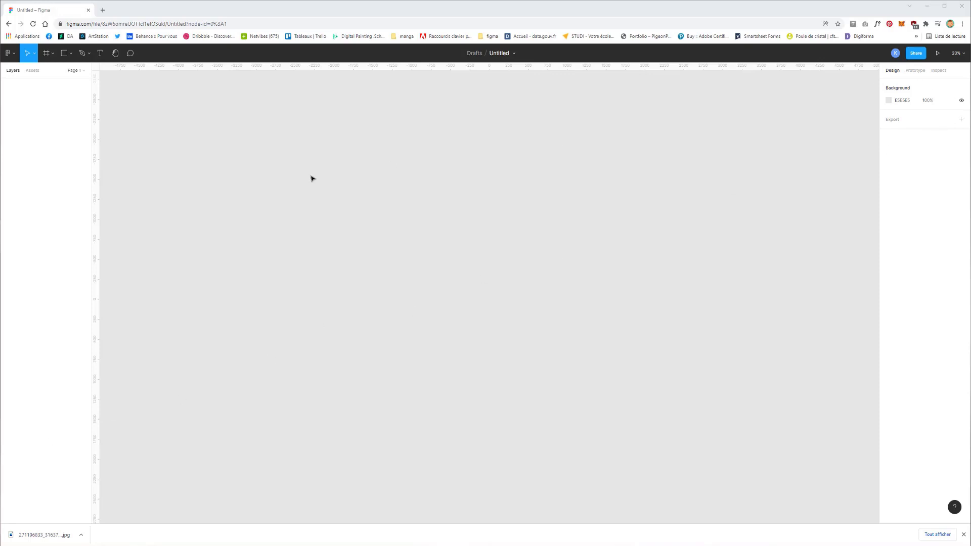
# - Add a 1920×1080 Slide 16:9 frame and zoom in on it
pyautogui.click(46, 54)
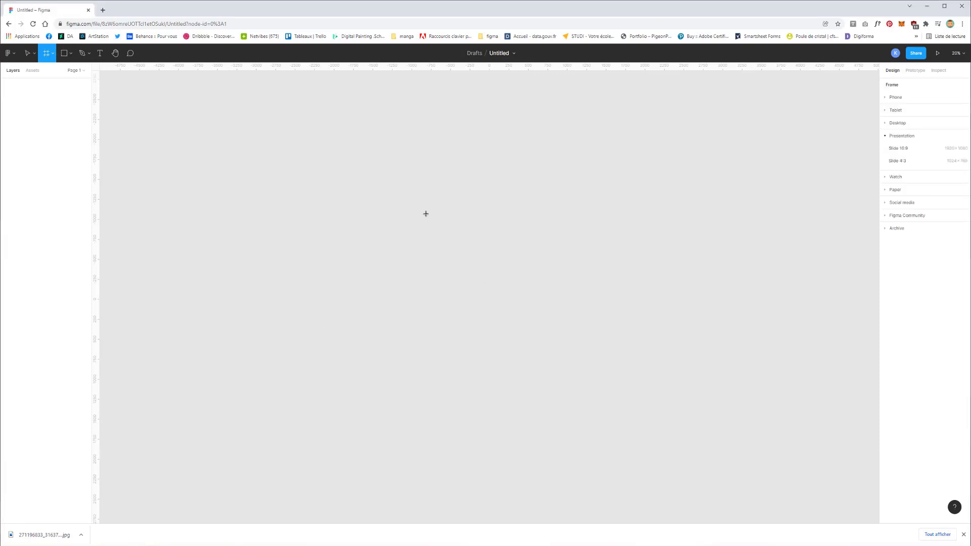
pyautogui.click(935, 160)
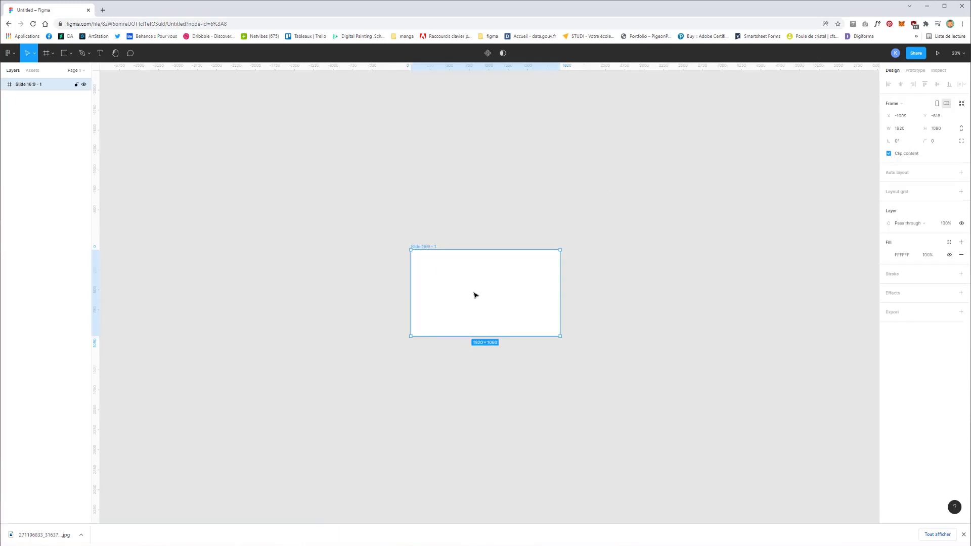
pyautogui.hotkey('shift', '2')
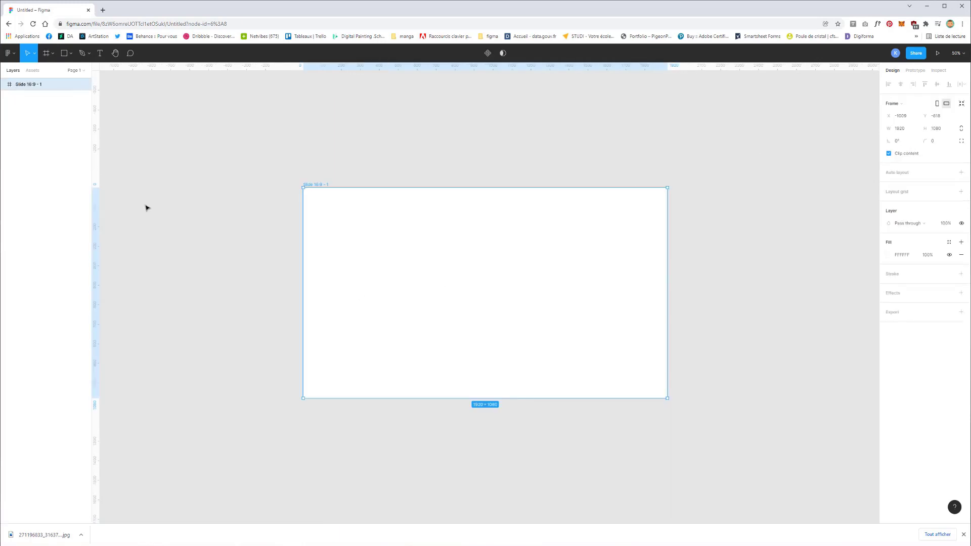
# - Place an image, choosing the desert landscape photo from tuto > Figma > image
pyautogui.click(70, 53)
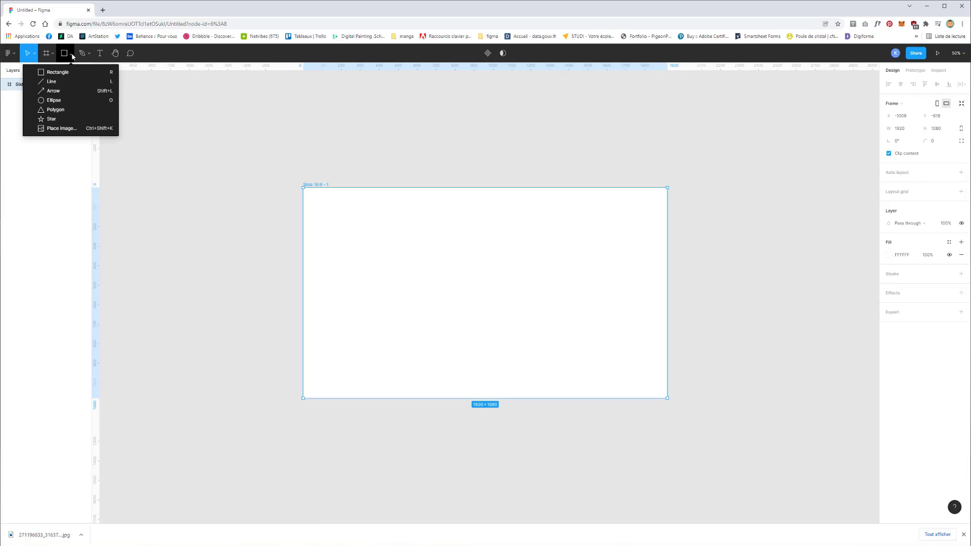
pyautogui.click(61, 127)
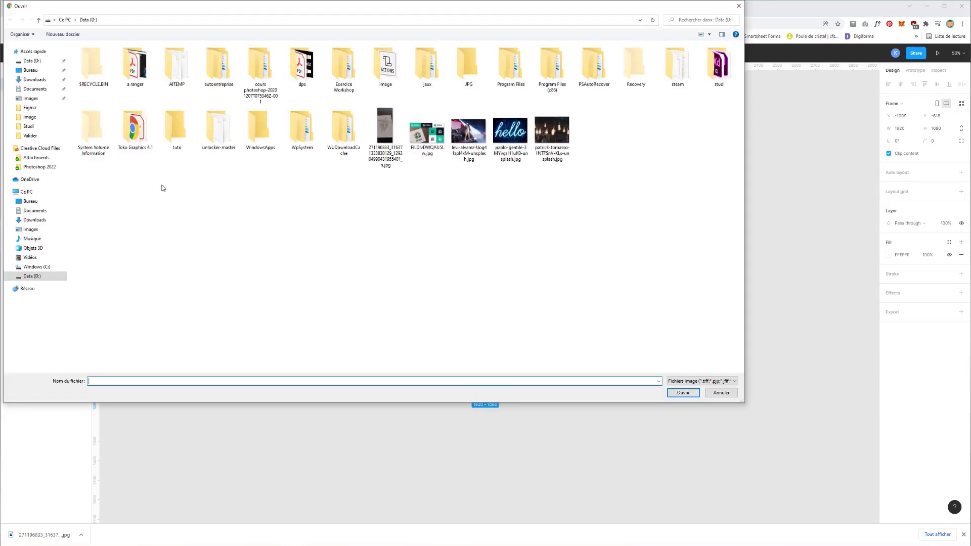
pyautogui.doubleClick(174, 129)
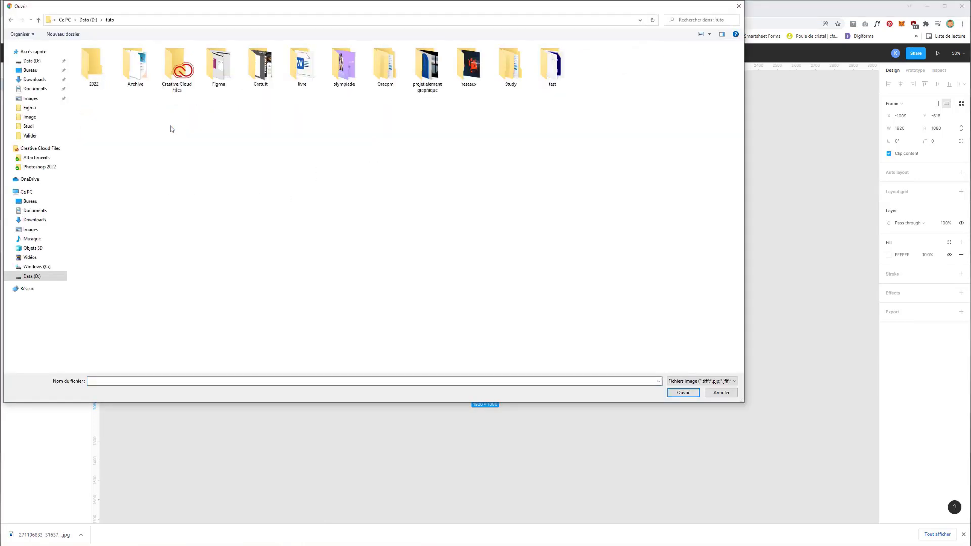
pyautogui.doubleClick(219, 66)
pyautogui.doubleClick(92, 63)
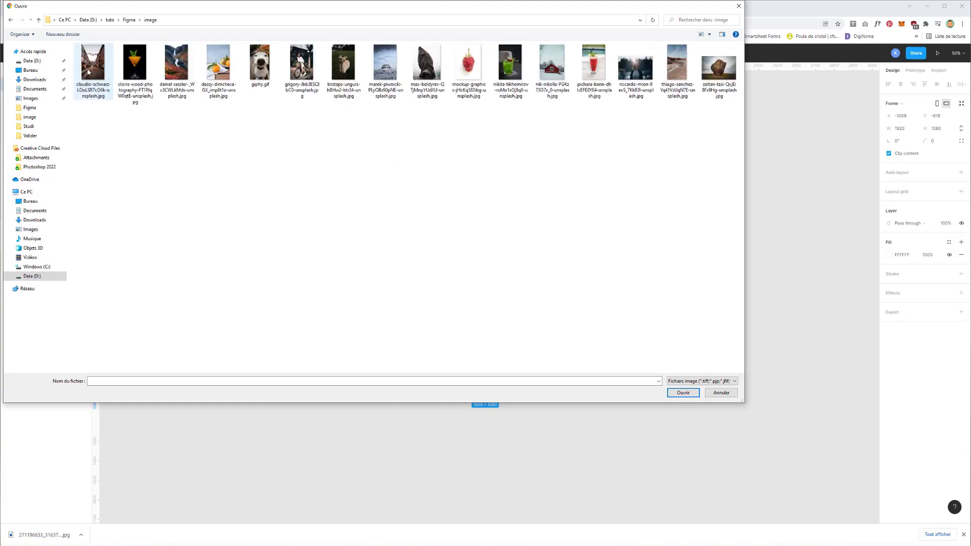
pyautogui.doubleClick(675, 70)
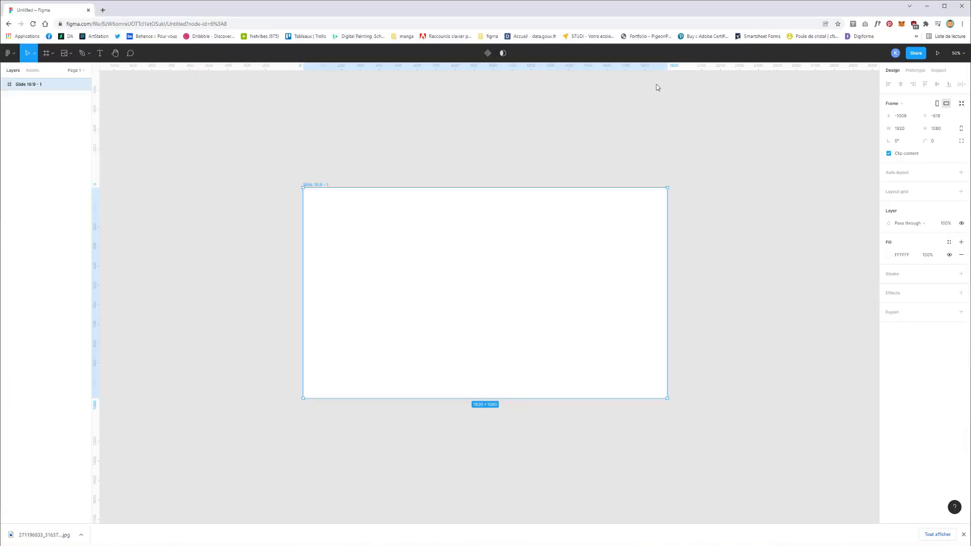
# - Drop the desert photo into the Slide 16:9 frame and crop it lower to show more sky
pyautogui.moveTo(308, 188)
pyautogui.mouseDown()
pyautogui.moveTo(646, 466)
pyautogui.moveTo(690, 462)
pyautogui.moveTo(674, 439)
pyautogui.moveTo(654, 342)
pyautogui.moveTo(702, 440)
pyautogui.moveTo(698, 448)
pyautogui.moveTo(693, 441)
pyautogui.mouseUp()
pyautogui.moveTo(652, 354)
pyautogui.mouseDown()
pyautogui.moveTo(656, 365)
pyautogui.moveTo(648, 352)
pyautogui.mouseUp()
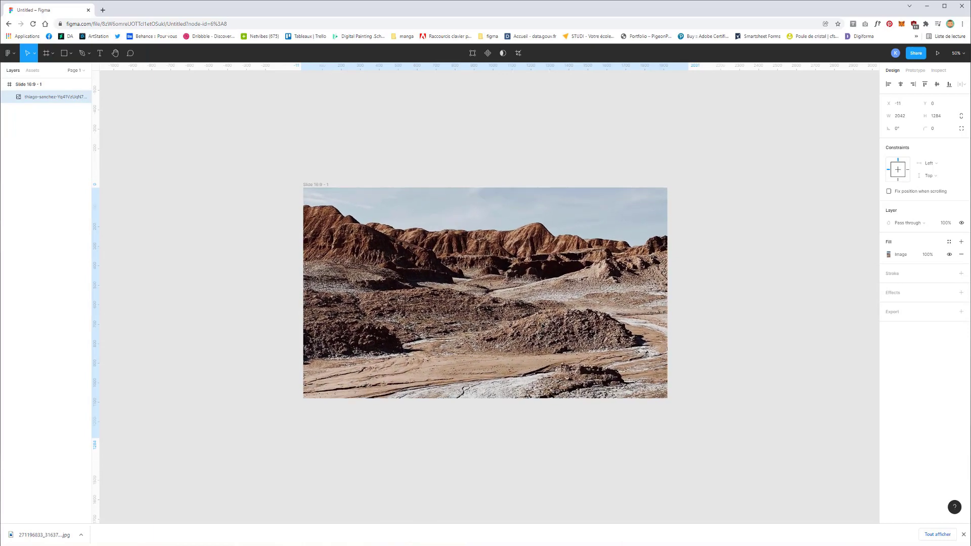
pyautogui.doubleClick(484, 236)
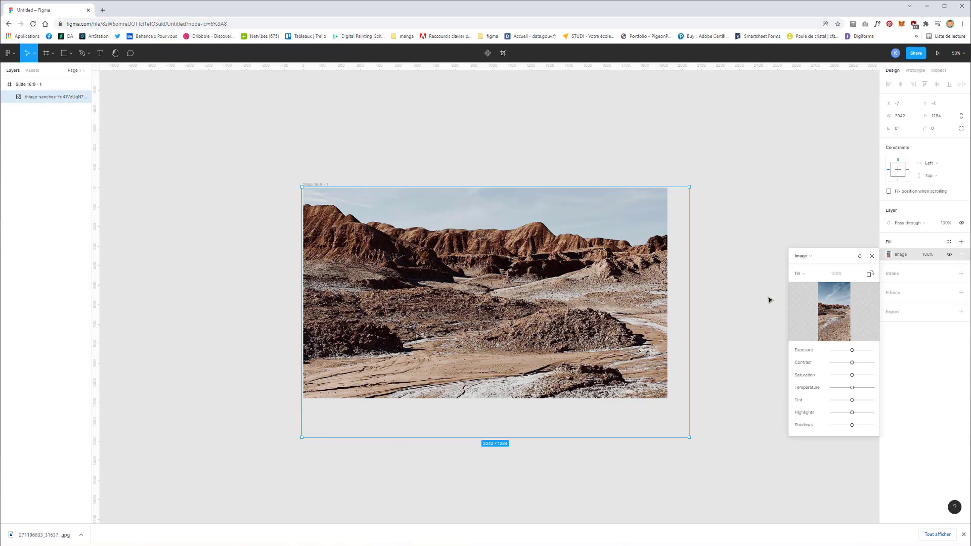
pyautogui.click(814, 275)
pyautogui.click(809, 296)
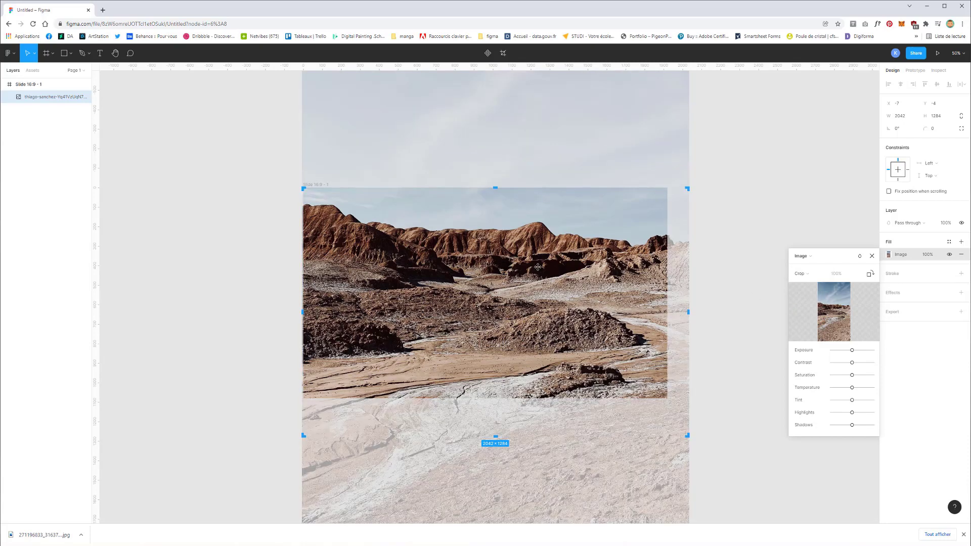
pyautogui.moveTo(534, 270); pyautogui.dragTo(520, 291)
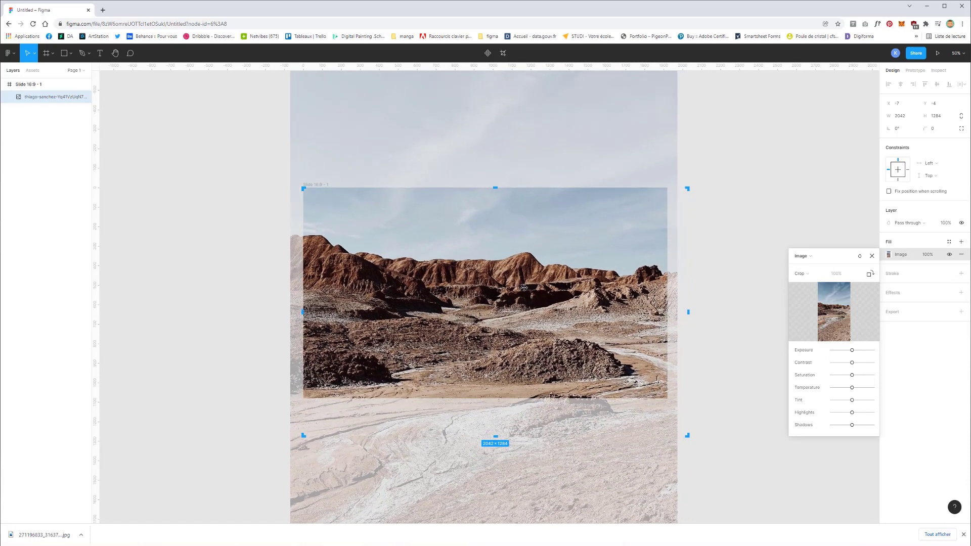
pyautogui.moveTo(520, 292); pyautogui.dragTo(521, 305)
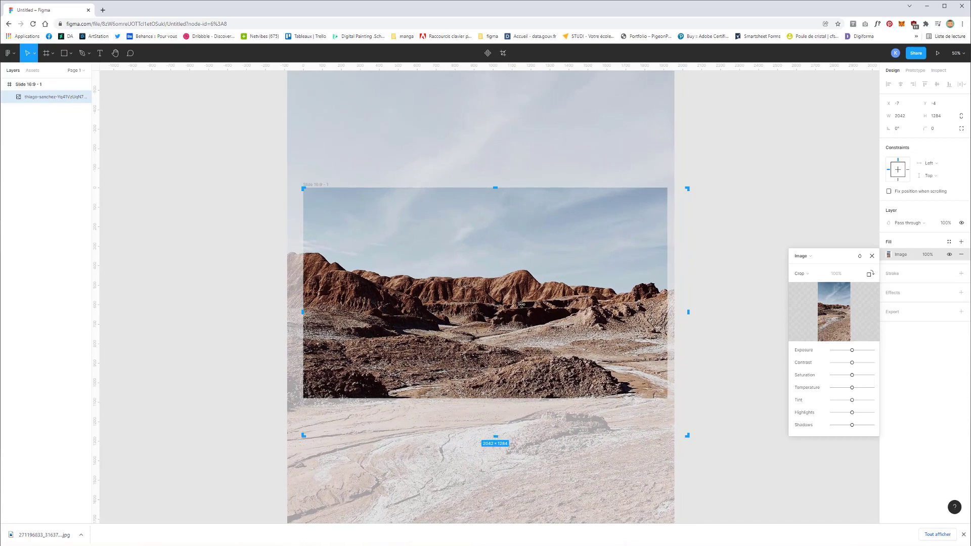
pyautogui.click(871, 257)
pyautogui.click(255, 273)
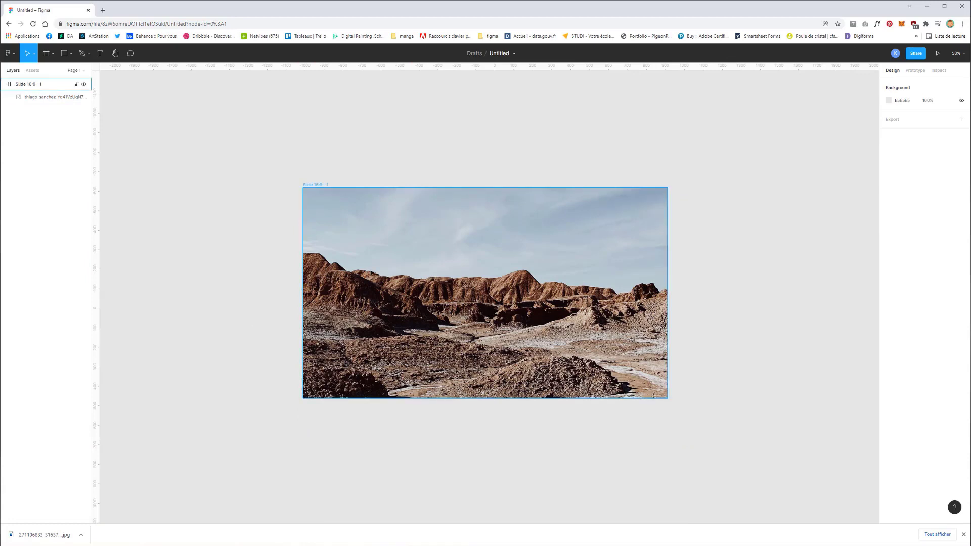
pyautogui.click(332, 245)
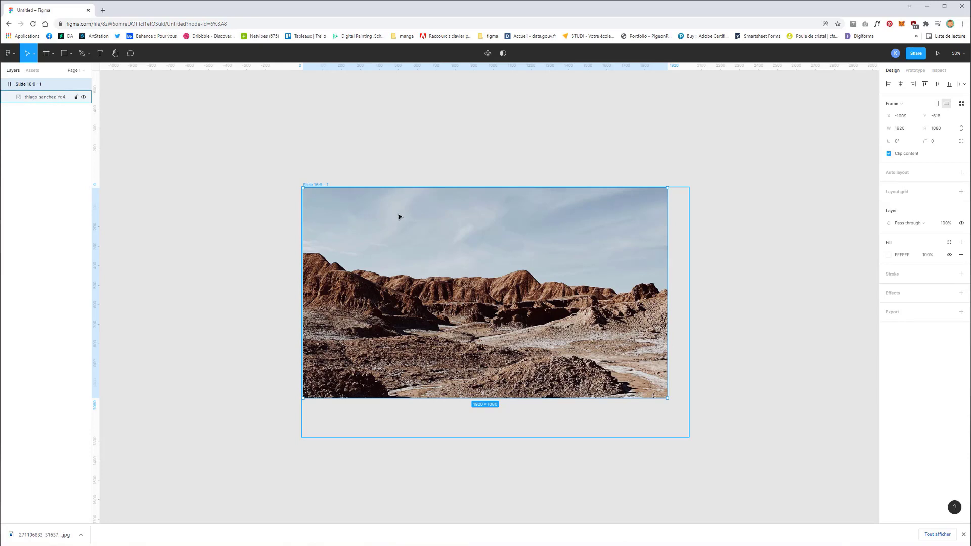
pyautogui.hotkey('ctrl', 'd')
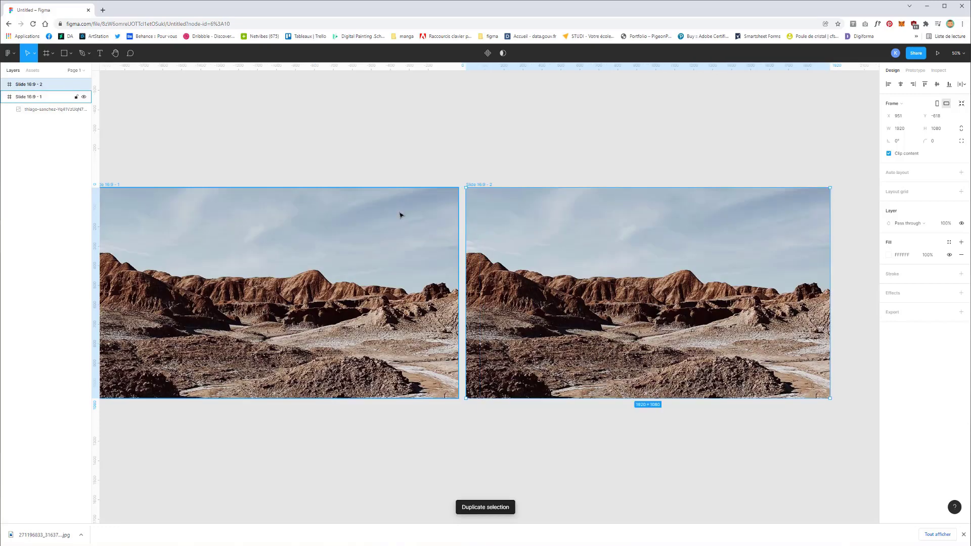
pyautogui.press('Delete')
pyautogui.click(401, 162)
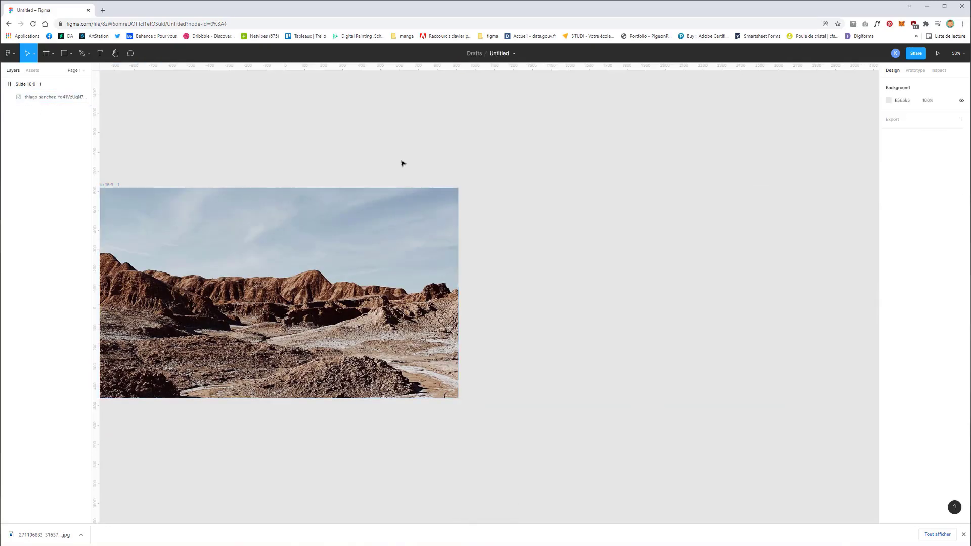
pyautogui.moveTo(358, 167); pyautogui.dragTo(558, 158)
pyautogui.click(476, 248)
pyautogui.hotkey('ctrl', 'd')
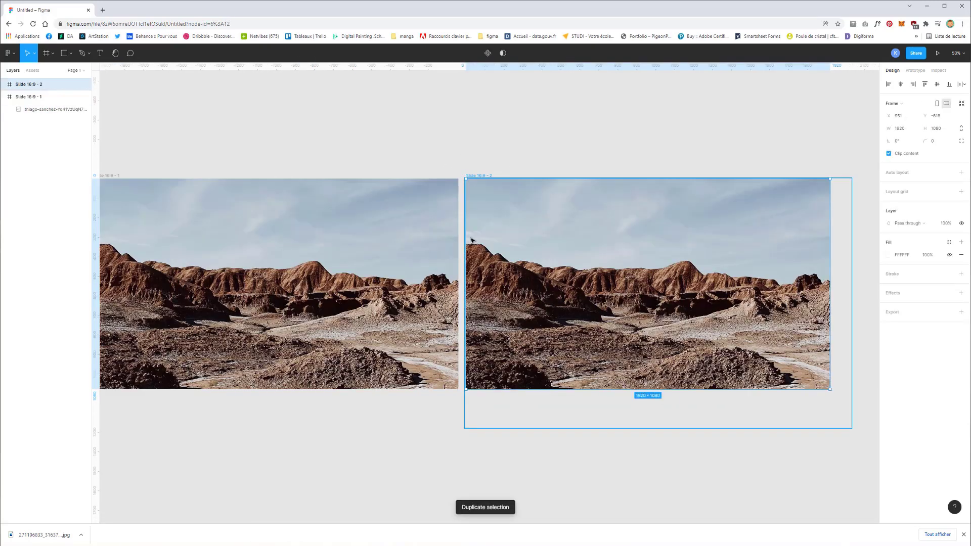
pyautogui.hotkey('ctrl', 'z')
pyautogui.click(347, 225)
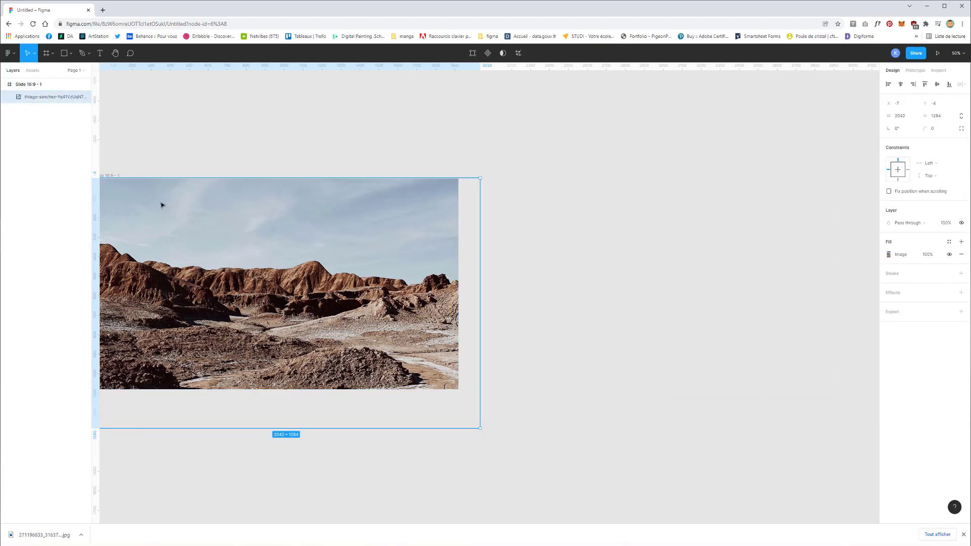
pyautogui.hscroll(-2, 312, 195)
pyautogui.hscroll(-5, 283, 194)
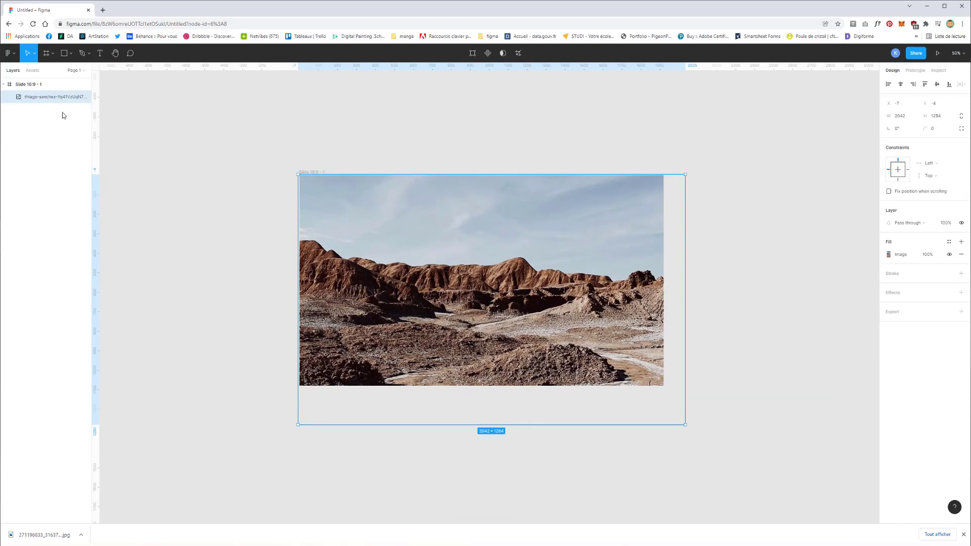
# - Copy and paste the desert photo layer, locking the lower copy, then view at 100%
pyautogui.rightClick(41, 98)
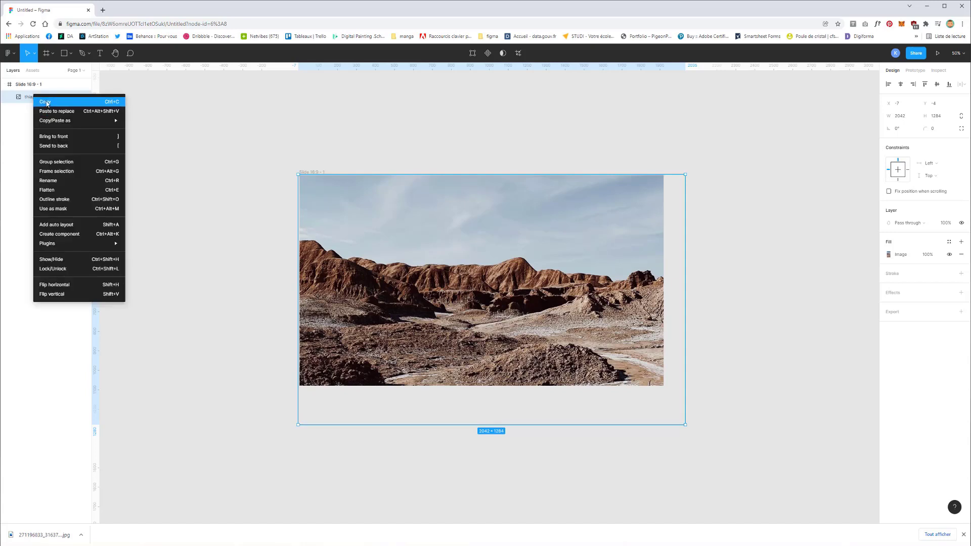
pyautogui.click(46, 103)
pyautogui.hotkey('ctrl', 'v')
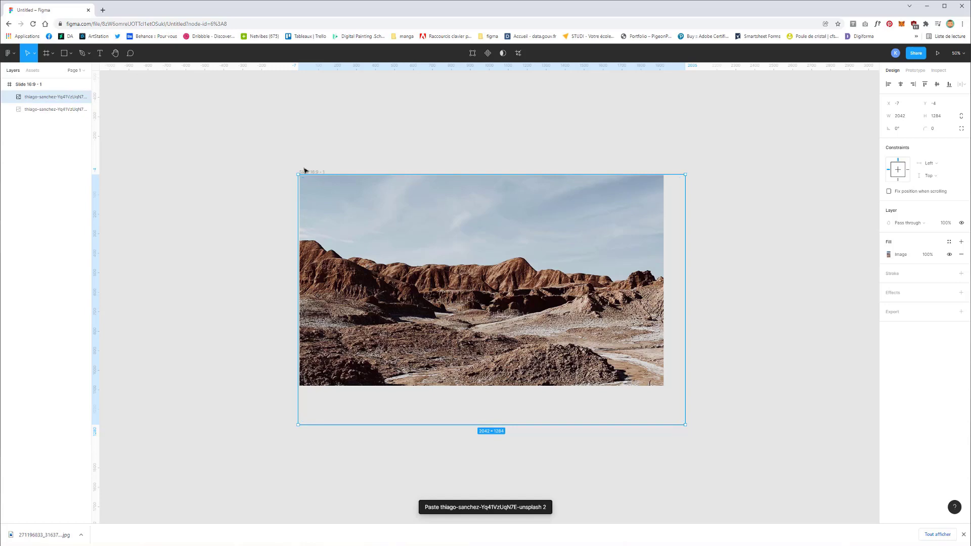
pyautogui.moveTo(45, 96)
pyautogui.click(76, 109)
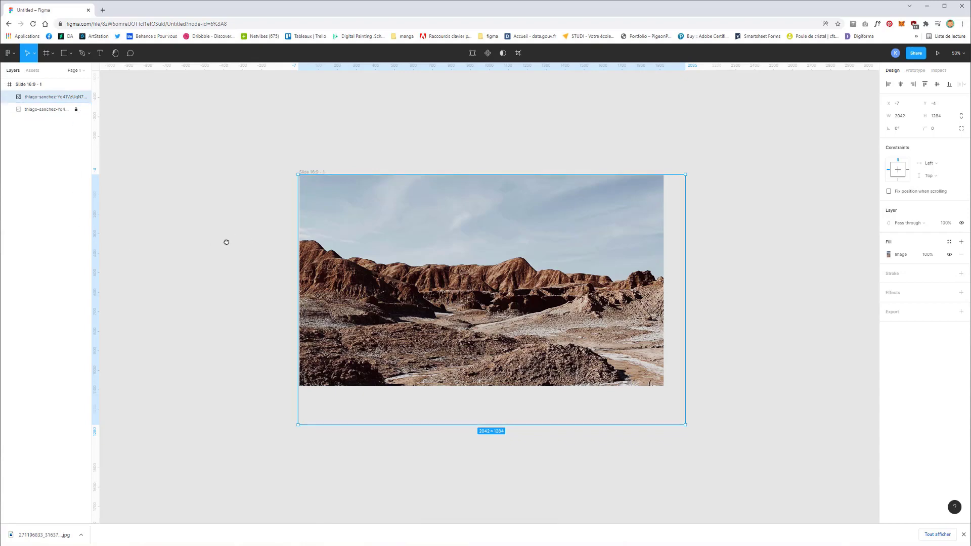
pyautogui.moveTo(226, 242); pyautogui.dragTo(87, 242)
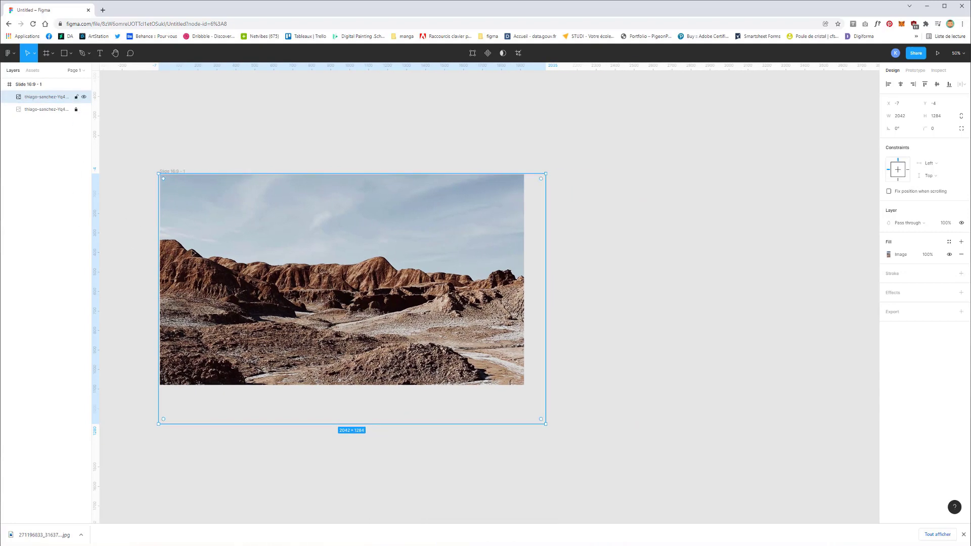
pyautogui.hotkey('shift', '0')
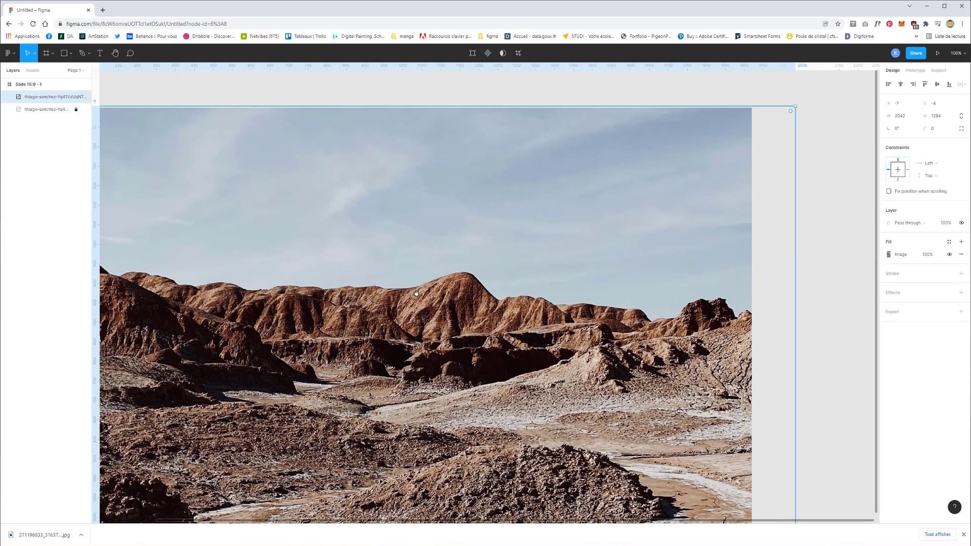
pyautogui.moveTo(194, 250); pyautogui.dragTo(272, 241)
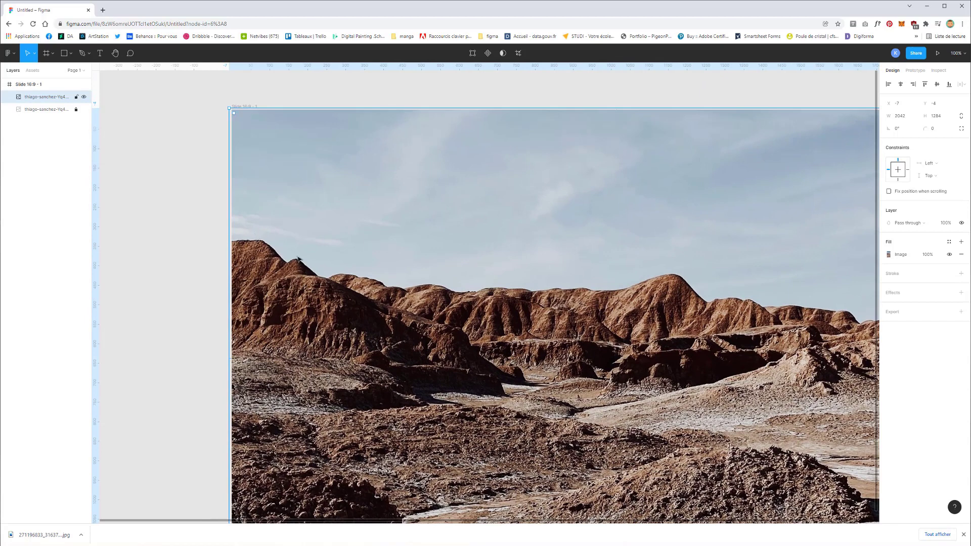
pyautogui.moveTo(548, 265); pyautogui.dragTo(458, 272)
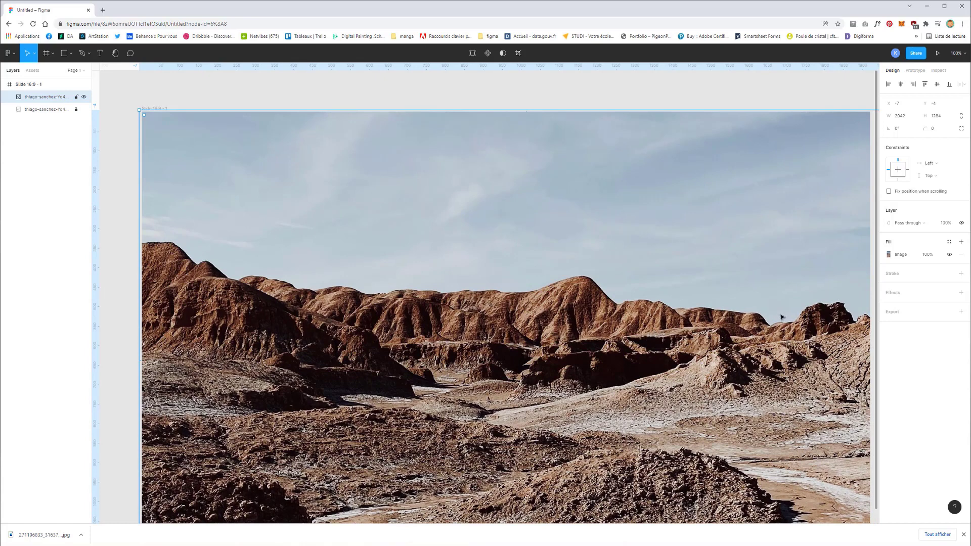
pyautogui.moveTo(544, 260); pyautogui.dragTo(450, 251)
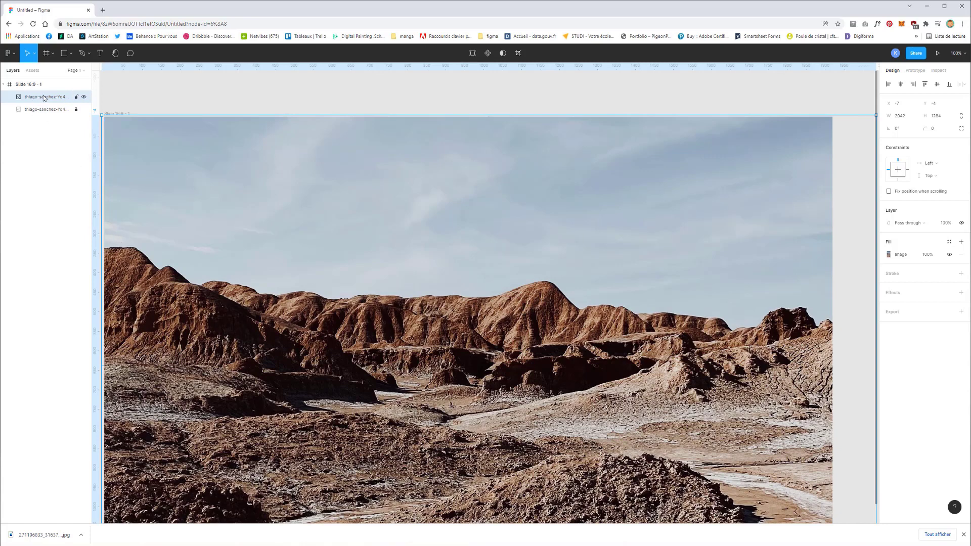
# - Begin a Pen path at the ridge's left end, tracing its first points
pyautogui.moveTo(132, 233); pyautogui.dragTo(195, 236)
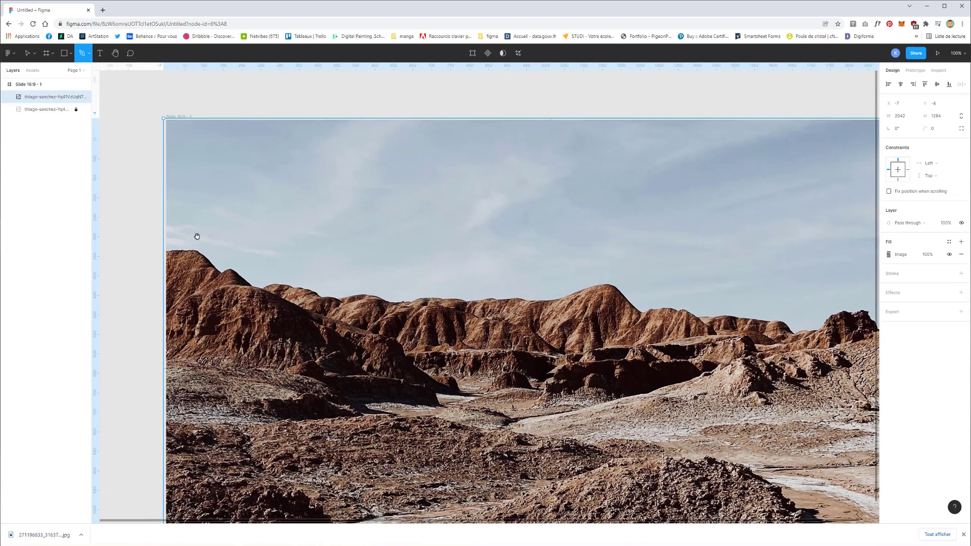
pyautogui.click(164, 252)
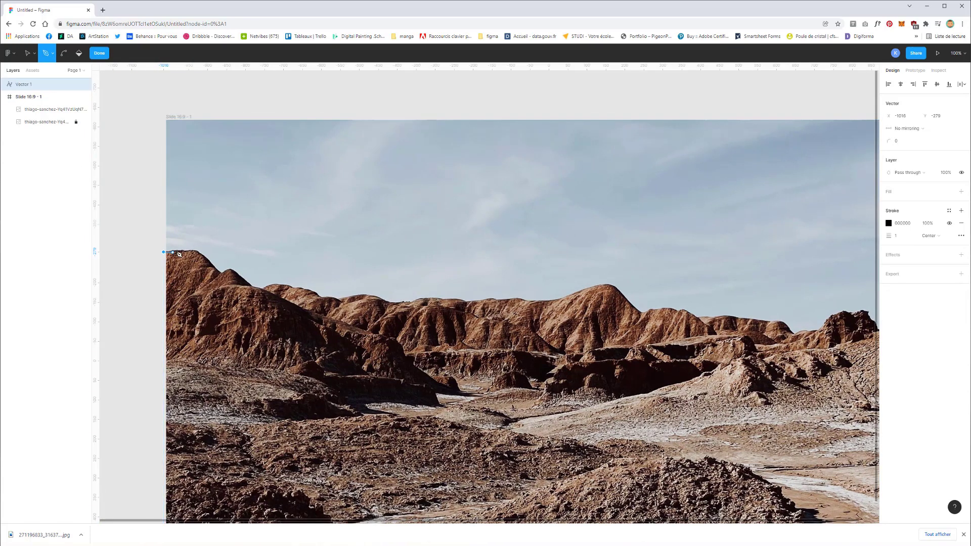
pyautogui.click(189, 251)
pyautogui.click(202, 252)
pyautogui.click(209, 260)
pyautogui.click(219, 272)
pyautogui.click(231, 268)
pyautogui.hotkey('ctrl', 'z')
pyautogui.click(223, 272)
pyautogui.click(233, 272)
# - Continue the outline along the middle of the ridgeline, adding curved points
pyautogui.click(253, 286)
pyautogui.click(262, 290)
pyautogui.click(278, 284)
pyautogui.click(293, 286)
pyautogui.click(320, 297)
pyautogui.click(338, 299)
pyautogui.moveTo(381, 299); pyautogui.dragTo(396, 303)
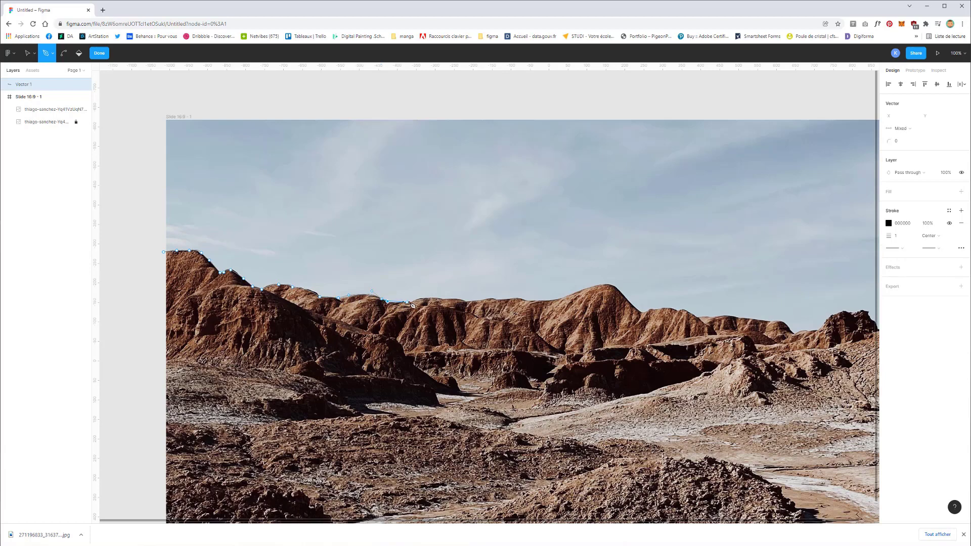
pyautogui.click(410, 302)
pyautogui.moveTo(443, 299)
pyautogui.mouseDown()
pyautogui.moveTo(505, 306)
pyautogui.moveTo(387, 294)
pyautogui.moveTo(406, 294)
pyautogui.mouseUp()
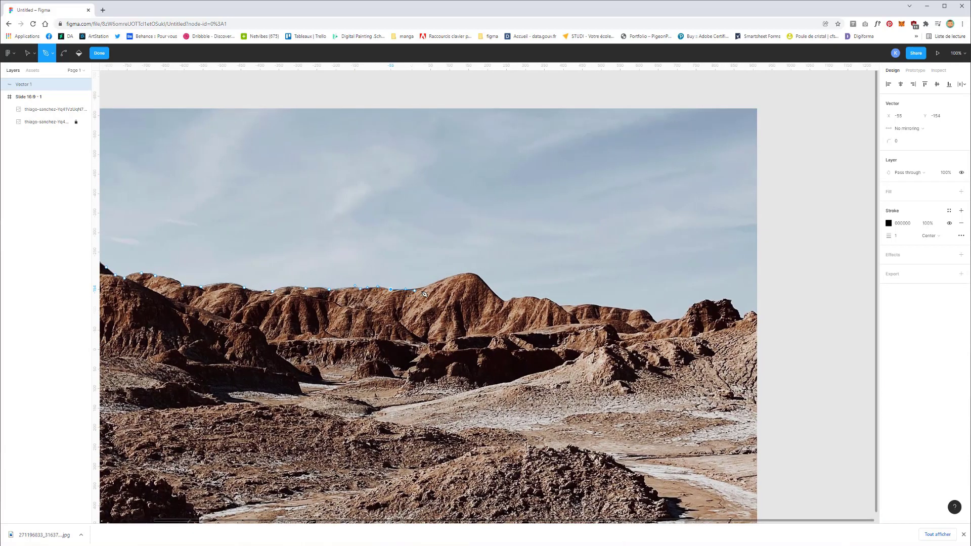
# - Trace the ridge to its right end and past the photo's right edge
pyautogui.moveTo(414, 289); pyautogui.dragTo(489, 286)
pyautogui.click(440, 282)
pyautogui.click(503, 300)
pyautogui.click(512, 298)
pyautogui.click(519, 297)
pyautogui.click(540, 299)
pyautogui.click(557, 304)
pyautogui.press('-')
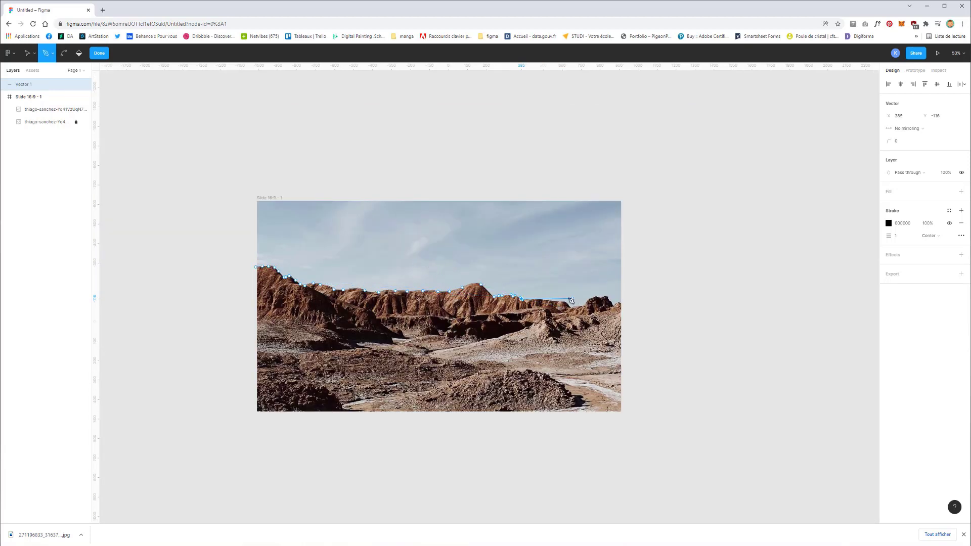
pyautogui.click(635, 288)
# - Add points above the sky and close the outline at its start point
pyautogui.click(652, 158)
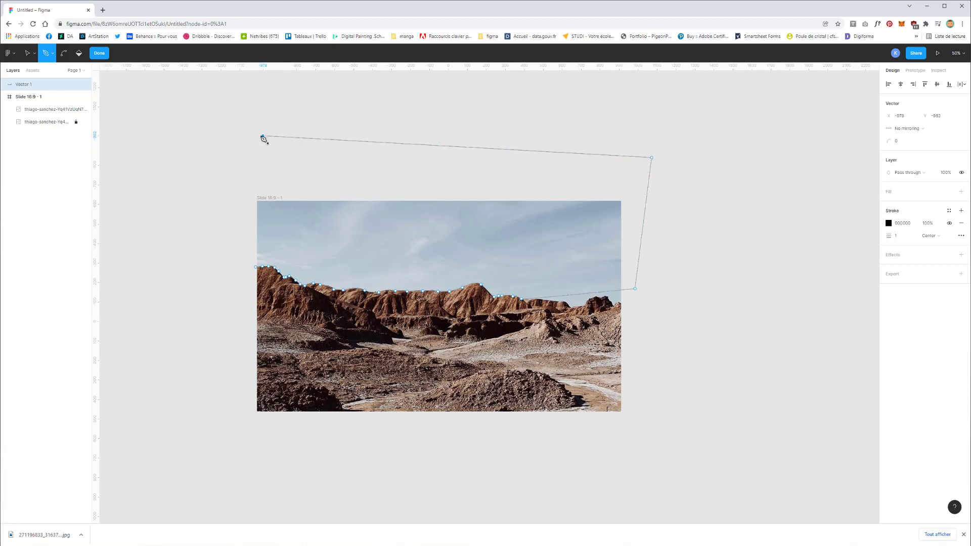
pyautogui.click(263, 136)
pyautogui.click(195, 178)
pyautogui.click(257, 267)
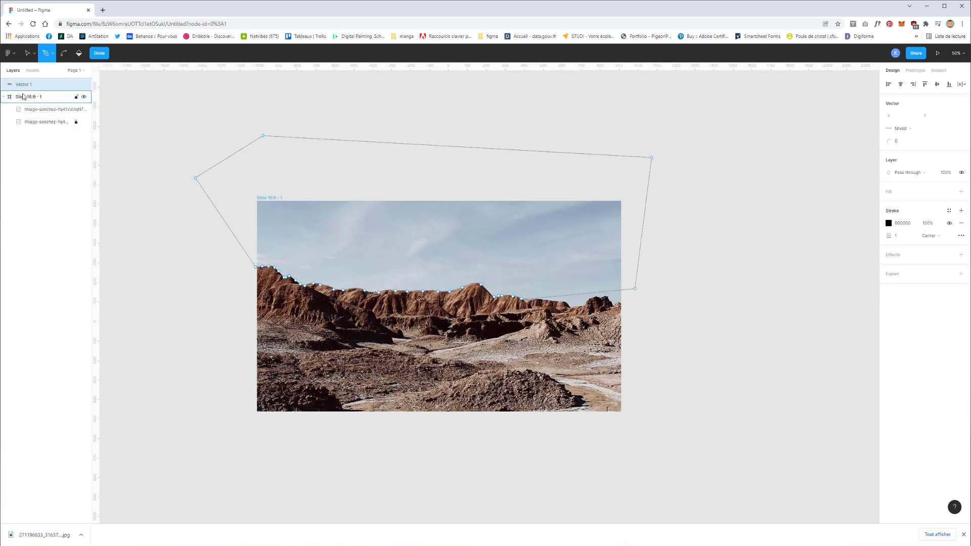
# - Move Vector 1 beneath the photo in Layers and select both layers
pyautogui.moveTo(25, 85)
pyautogui.mouseDown()
pyautogui.moveTo(32, 117)
pyautogui.moveTo(32, 99)
pyautogui.mouseUp()
pyautogui.keyDown('shift'); pyautogui.click(38, 109); pyautogui.keyUp('shift')
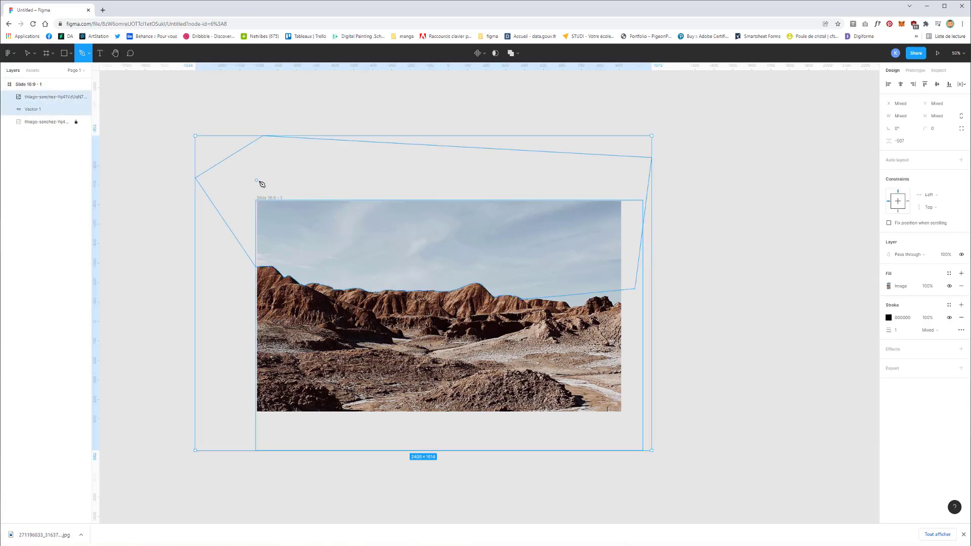
pyautogui.rightClick(299, 247)
# - Mask the photo with the outline and try a solid, strokeless fill on it
pyautogui.click(283, 294)
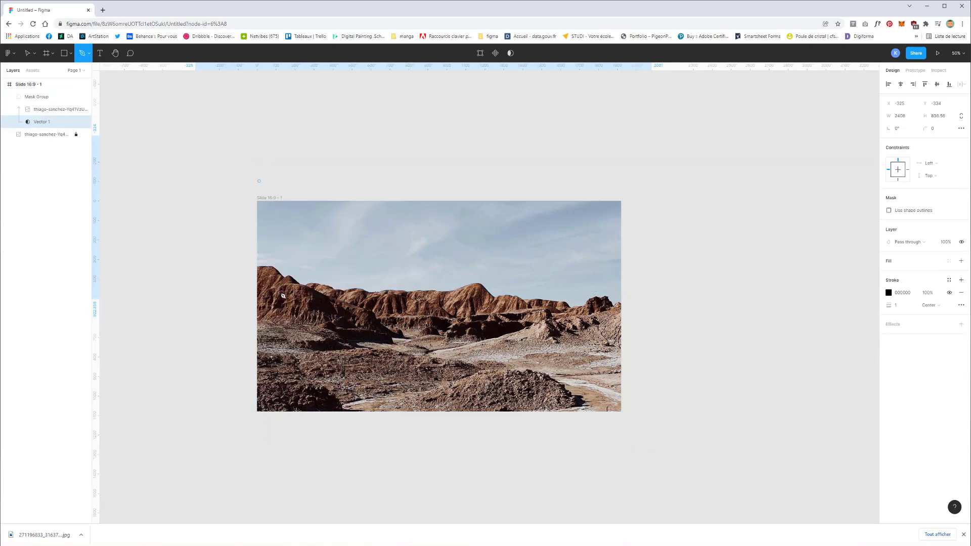
pyautogui.click(84, 135)
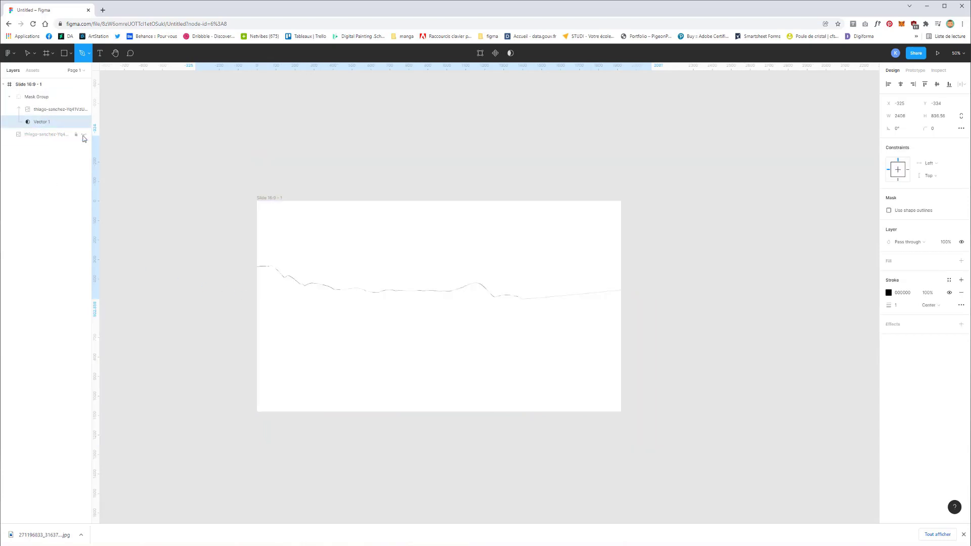
pyautogui.click(41, 121)
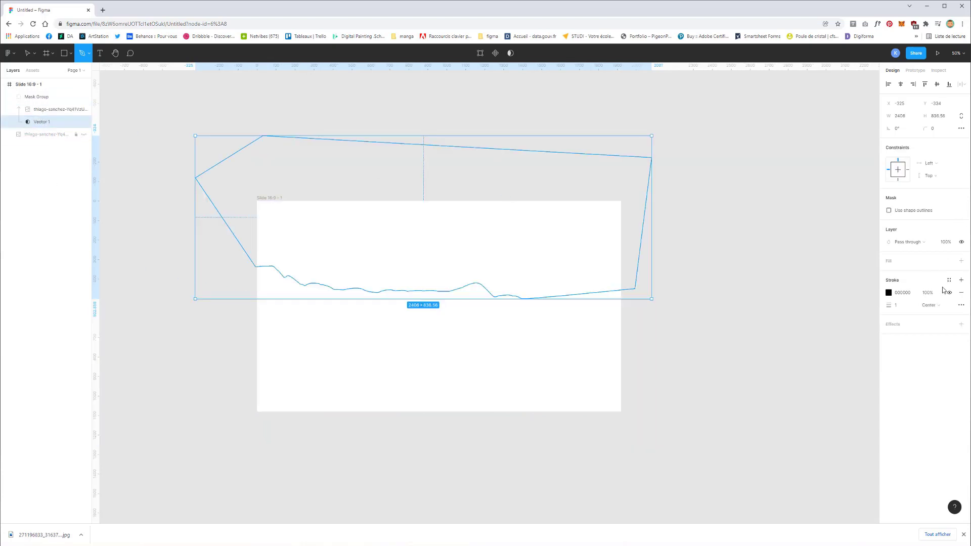
pyautogui.click(962, 292)
pyautogui.click(961, 261)
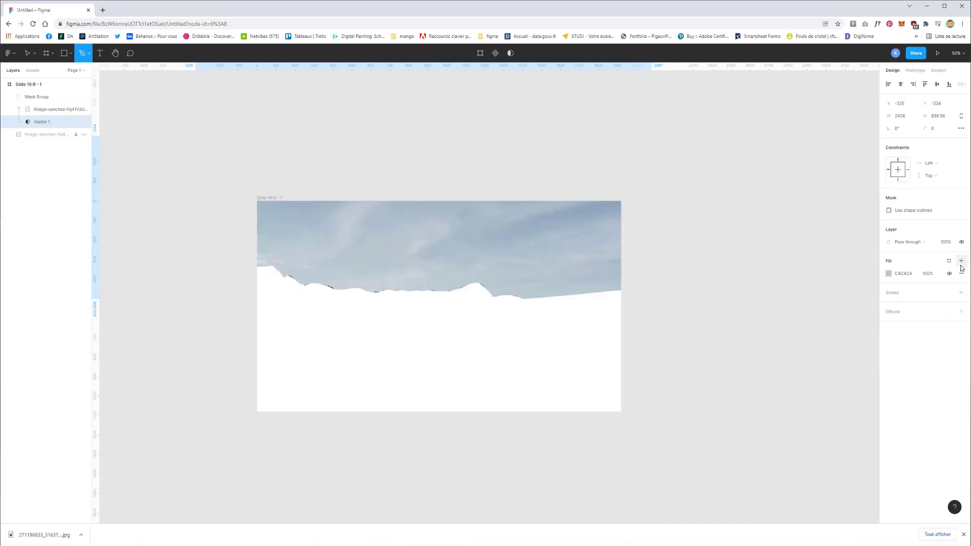
pyautogui.click(84, 134)
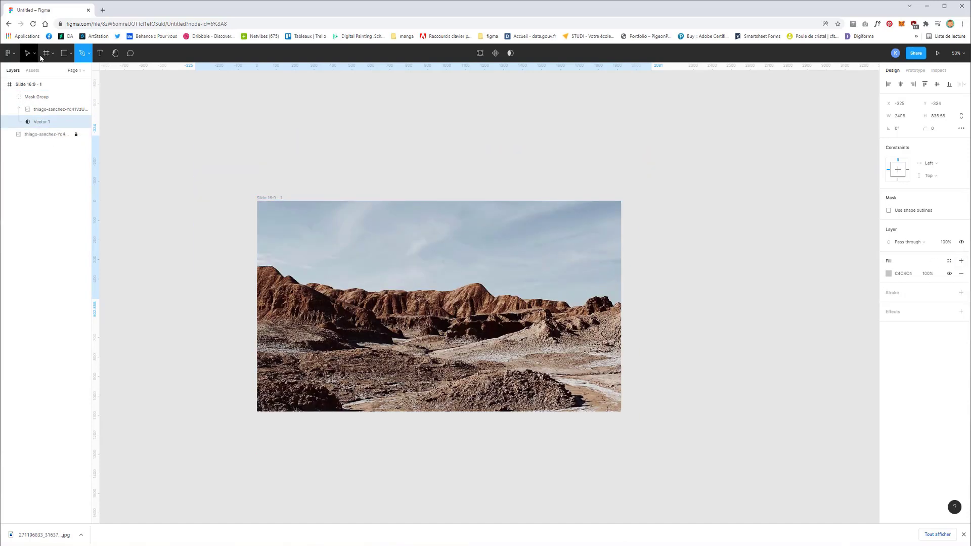
# - Draw a grey test rectangle in the sky and move it into the mask group
pyautogui.click(70, 56)
pyautogui.moveTo(203, 90)
pyautogui.mouseDown()
pyautogui.moveTo(263, 151)
pyautogui.moveTo(440, 251)
pyautogui.moveTo(404, 252)
pyautogui.mouseUp()
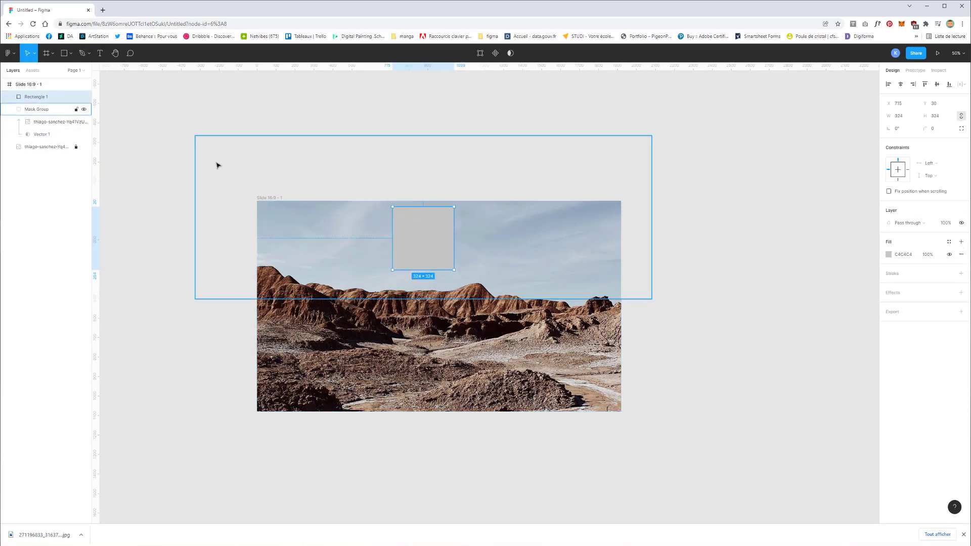
pyautogui.moveTo(30, 97); pyautogui.dragTo(42, 101)
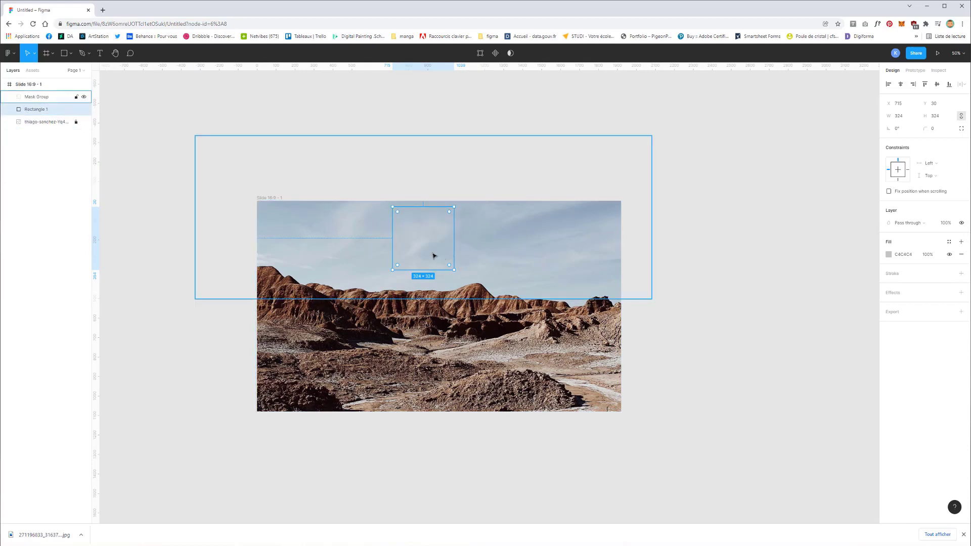
pyautogui.moveTo(434, 255); pyautogui.dragTo(434, 291)
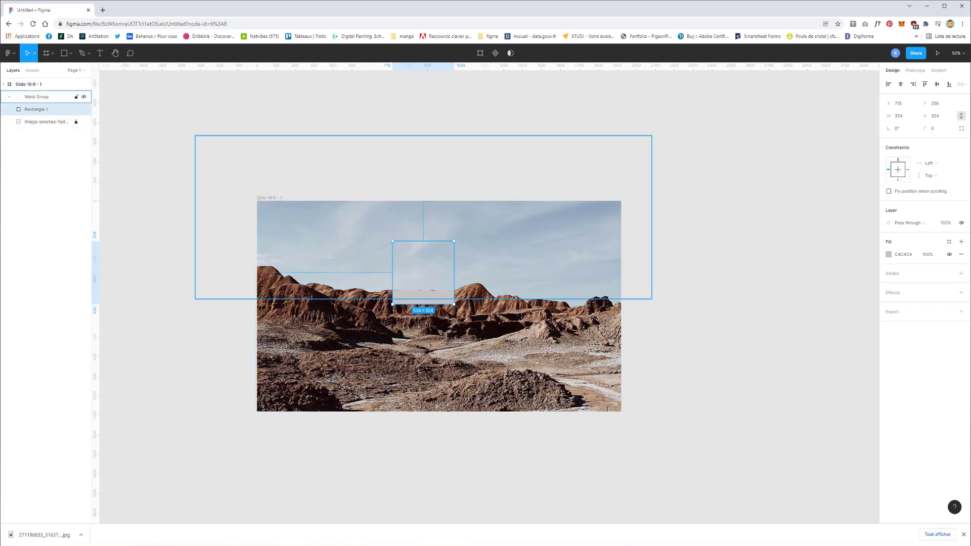
# - Undo back to the unmasked photo and the unfinished ridge outline
pyautogui.hotkey('ctrl', 'z')
pyautogui.hotkey('ctrl', 'z')
pyautogui.hotkey('ctrl', 'z')
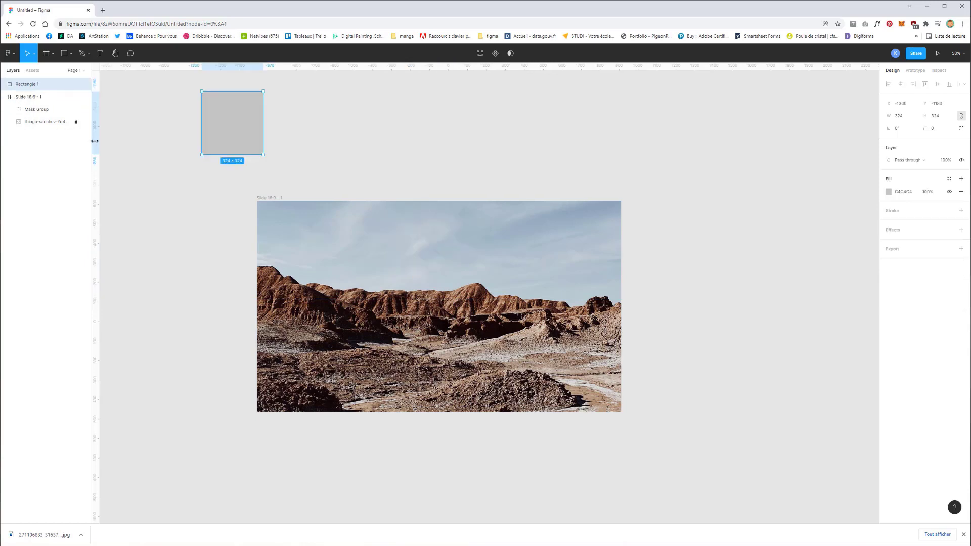
pyautogui.hotkey('ctrl', 'z')
pyautogui.hotkey('ctrl', 'z')
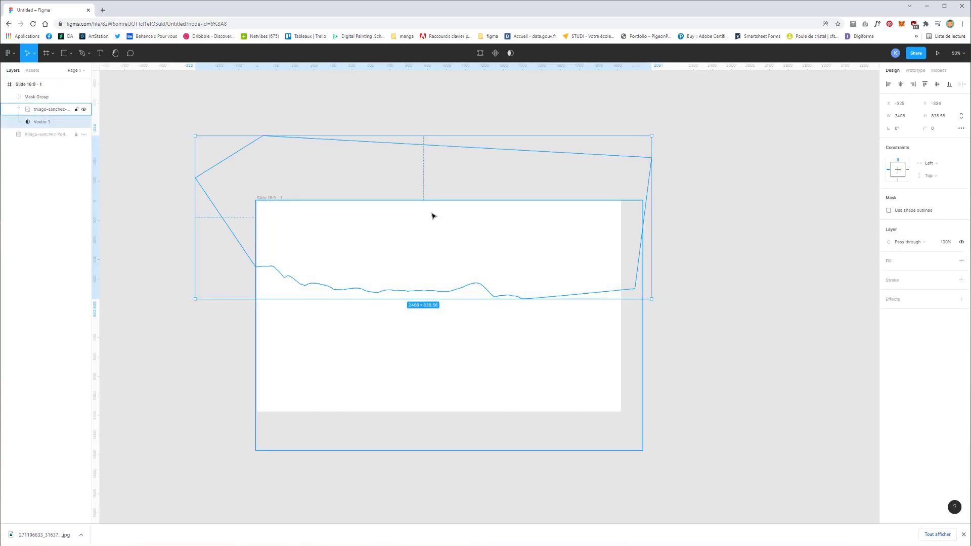
pyautogui.hotkey('ctrl', 'z')
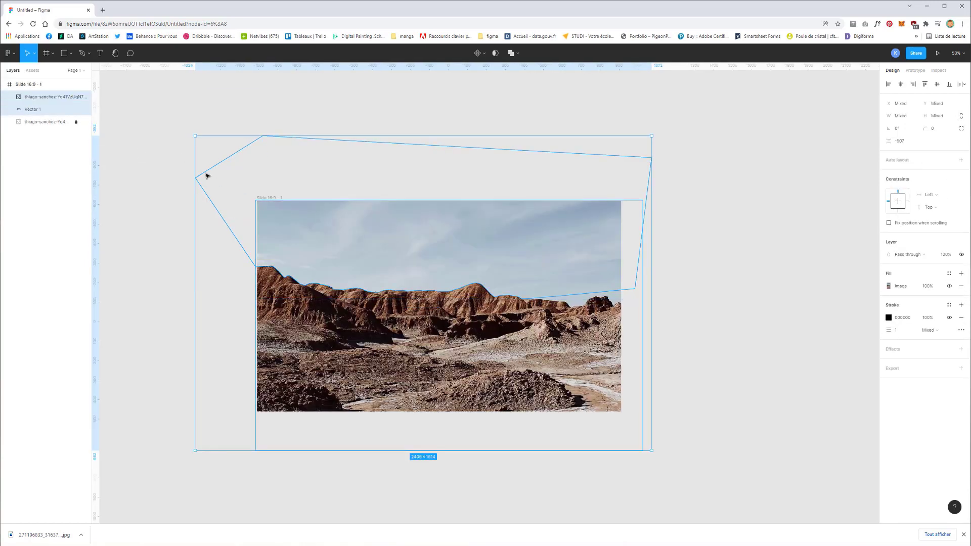
pyautogui.hotkey('ctrl', 'z')
pyautogui.hotkey('ctrl', 'z')
pyautogui.hotkey('ctrl', 'z')
pyautogui.hotkey('ctrl', 'z')
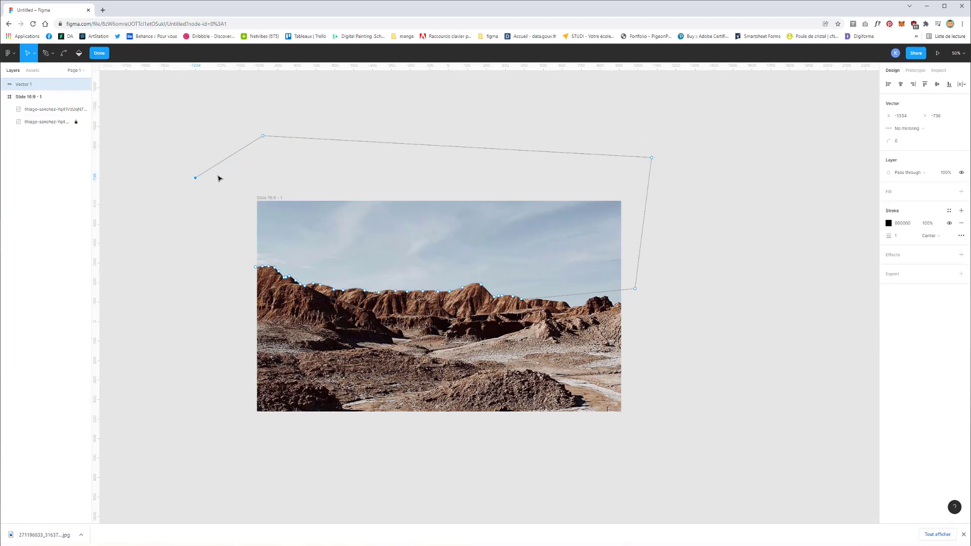
pyautogui.hotkey('ctrl', 'z')
pyautogui.hotkey('ctrl', 'z')
pyautogui.hotkey('ctrl', 'z')
pyautogui.hotkey('ctrl', 'z')
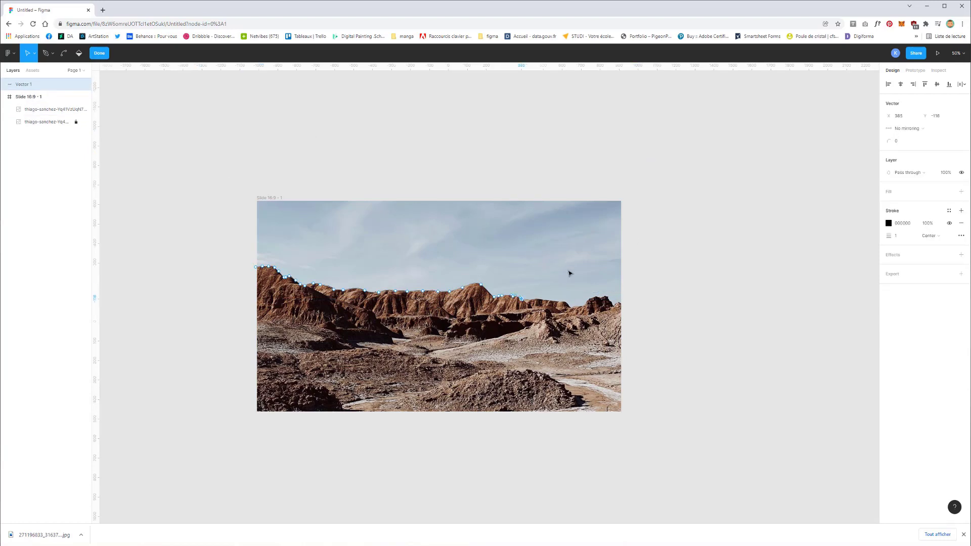
# - Extend the outline around the rocky foreground below the photo and close it
pyautogui.click(46, 53)
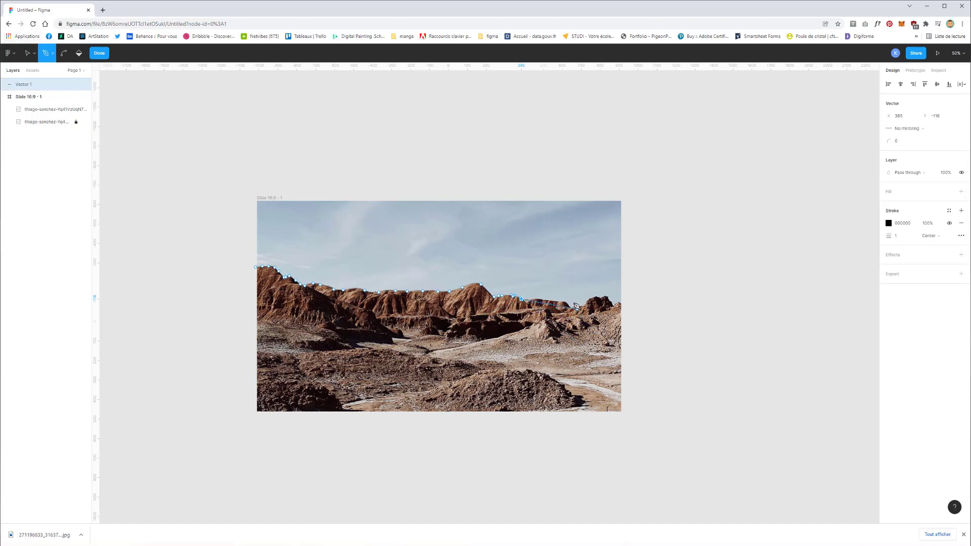
pyautogui.click(547, 303)
pyautogui.click(640, 397)
pyautogui.click(615, 464)
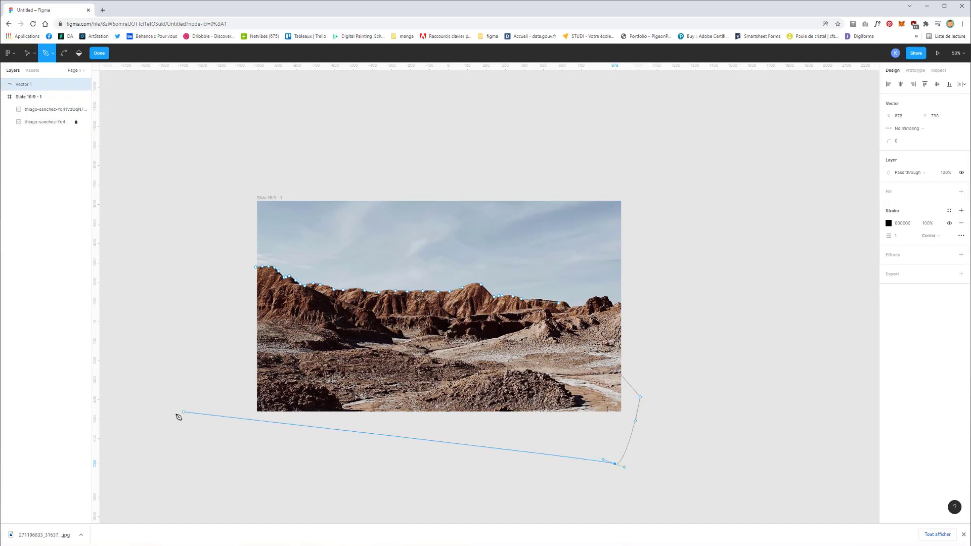
pyautogui.click(177, 416)
pyautogui.click(195, 337)
pyautogui.click(256, 267)
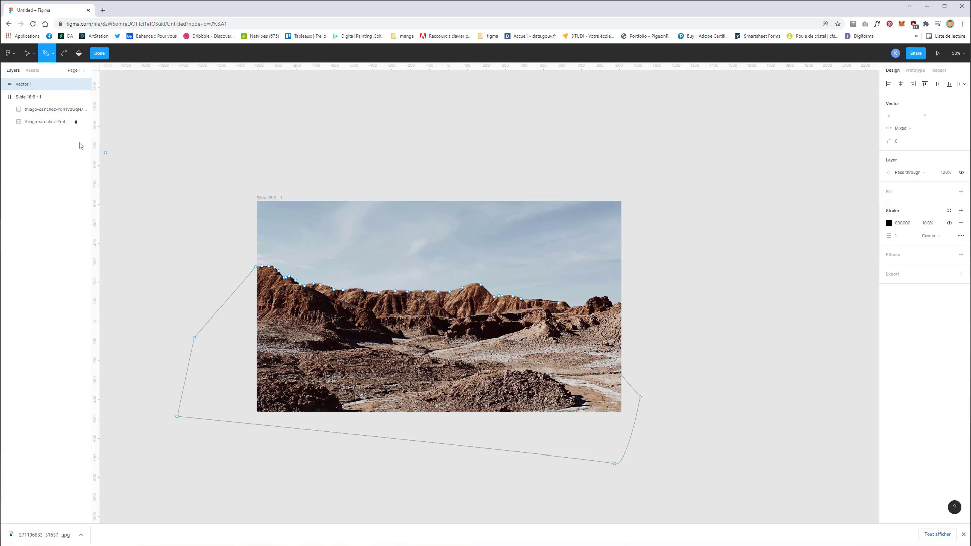
# - Put Vector 1 with the top photo, remove its stroke, and use it as mask
pyautogui.moveTo(23, 84); pyautogui.dragTo(41, 115)
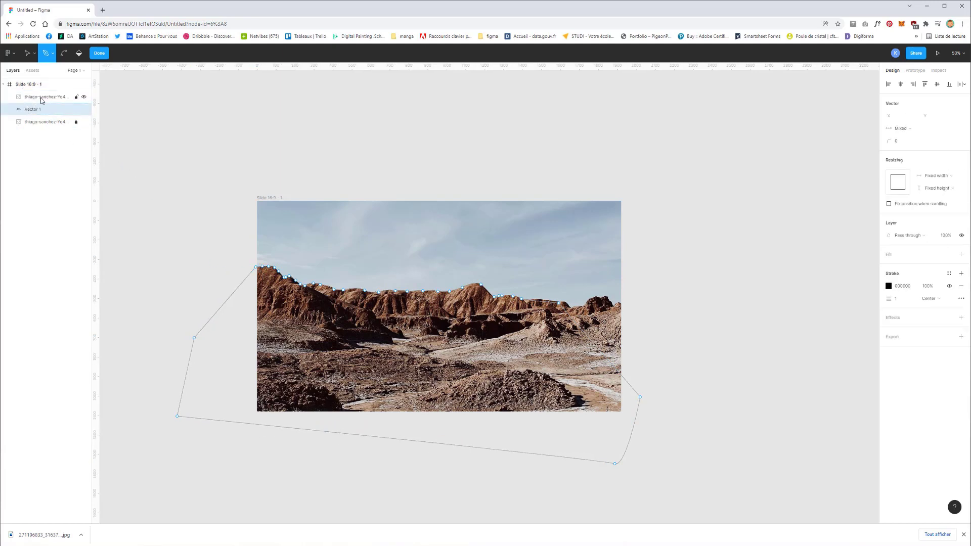
pyautogui.keyDown('shift'); pyautogui.click(42, 97); pyautogui.keyUp('shift')
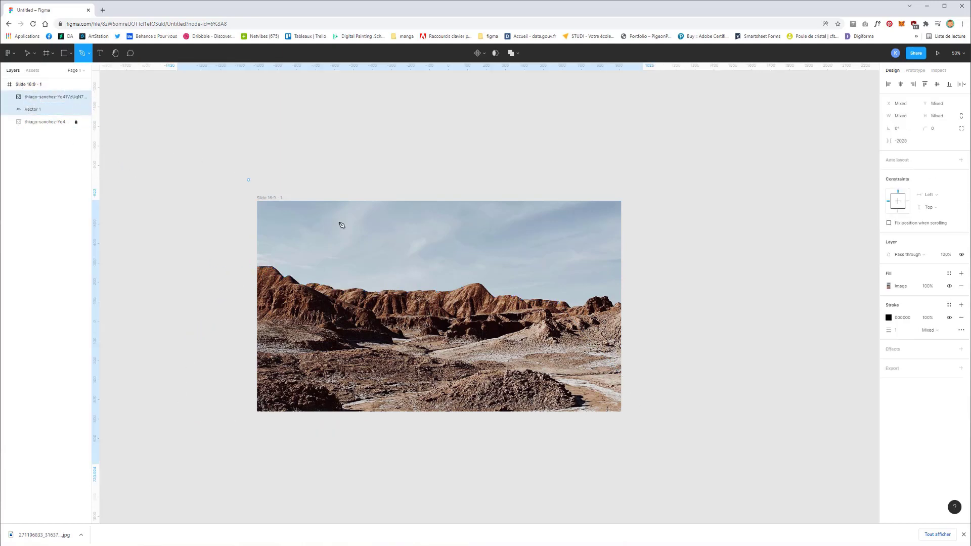
pyautogui.click(961, 317)
pyautogui.rightClick(422, 280)
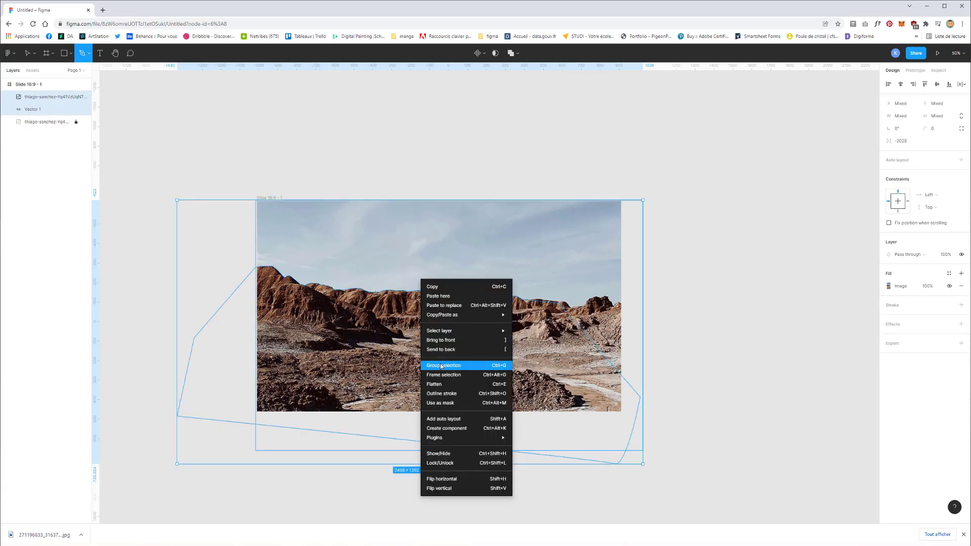
pyautogui.click(440, 402)
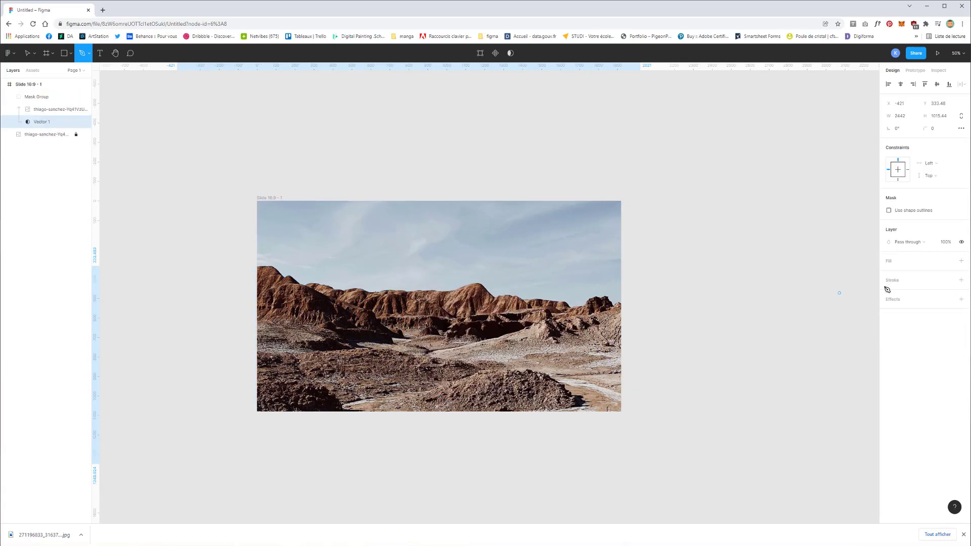
# - Give the mask a grey fill and add a small grey test square into the mask group
pyautogui.click(960, 261)
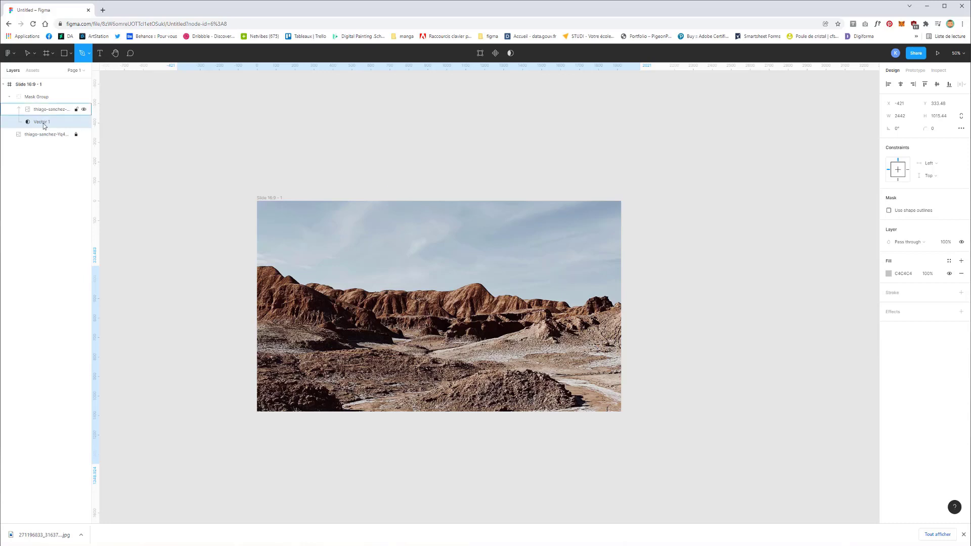
pyautogui.click(66, 134)
pyautogui.click(84, 135)
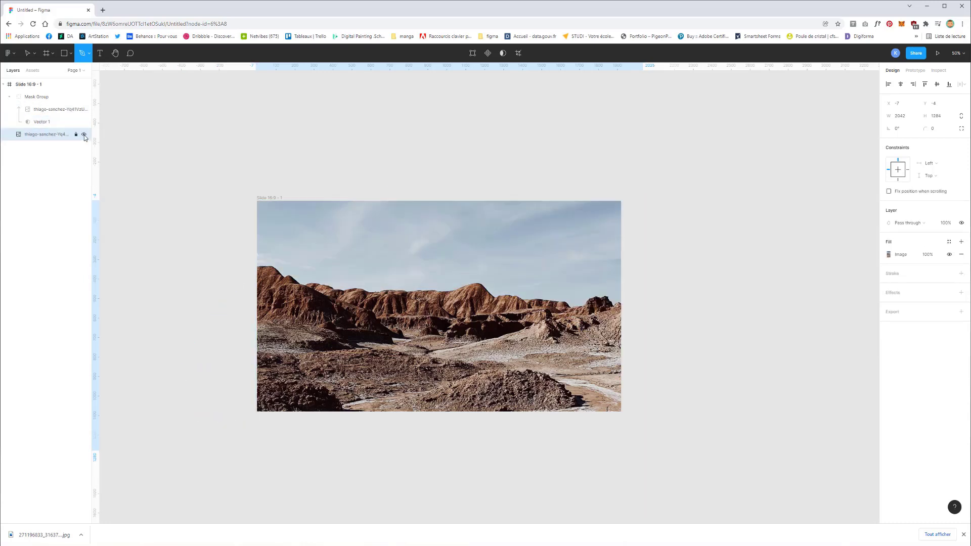
pyautogui.press('r')
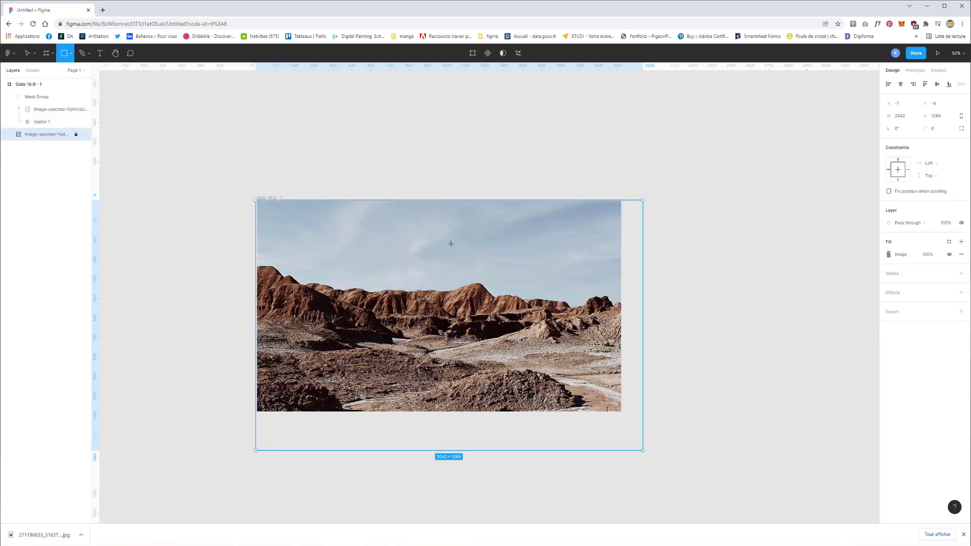
pyautogui.moveTo(384, 235); pyautogui.dragTo(428, 279)
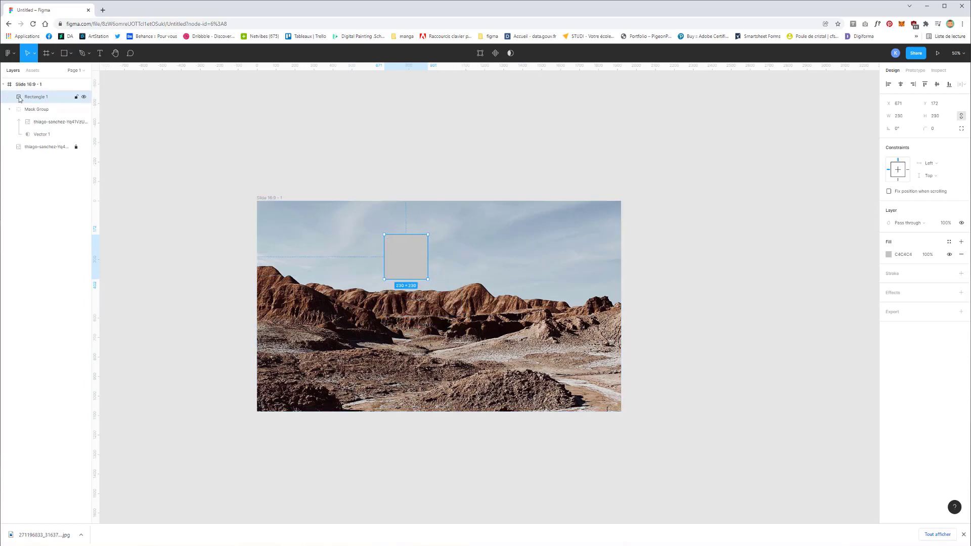
pyautogui.moveTo(35, 96); pyautogui.dragTo(37, 140)
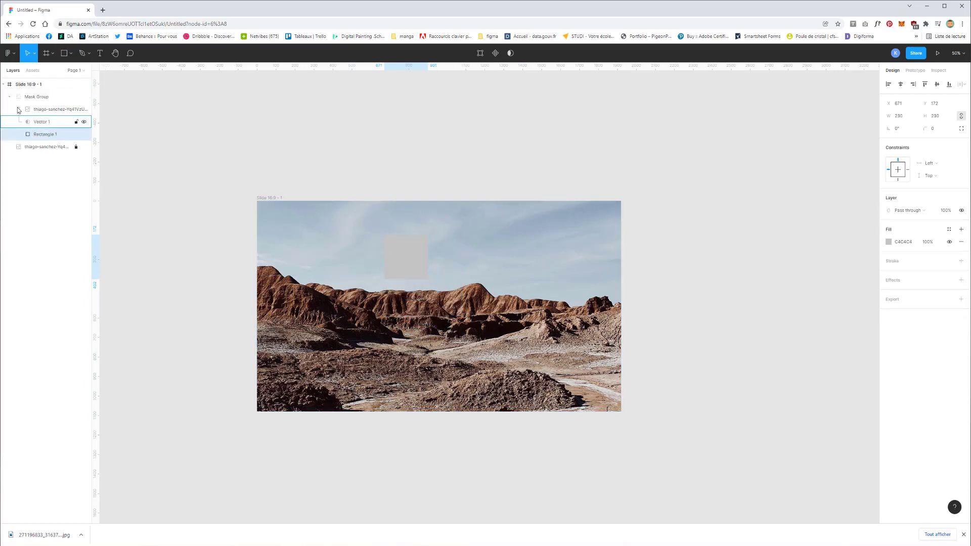
# - Pull Rectangle 1 out of the Mask Group and delete it
pyautogui.click(14, 100)
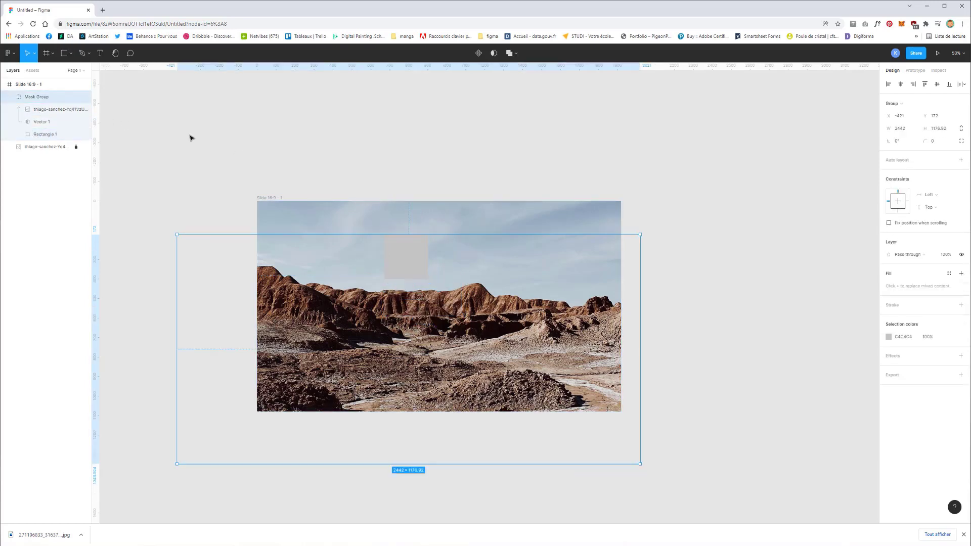
pyautogui.click(13, 98)
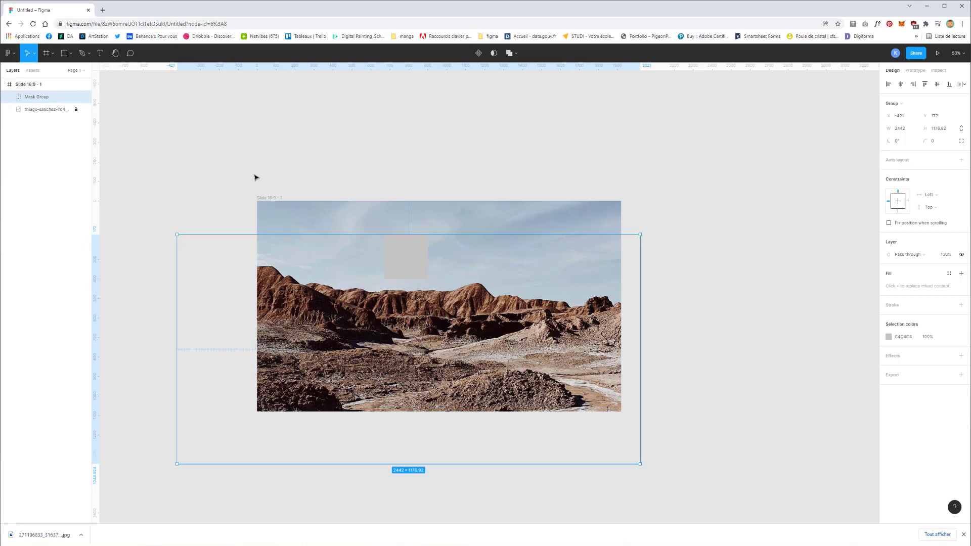
pyautogui.click(11, 100)
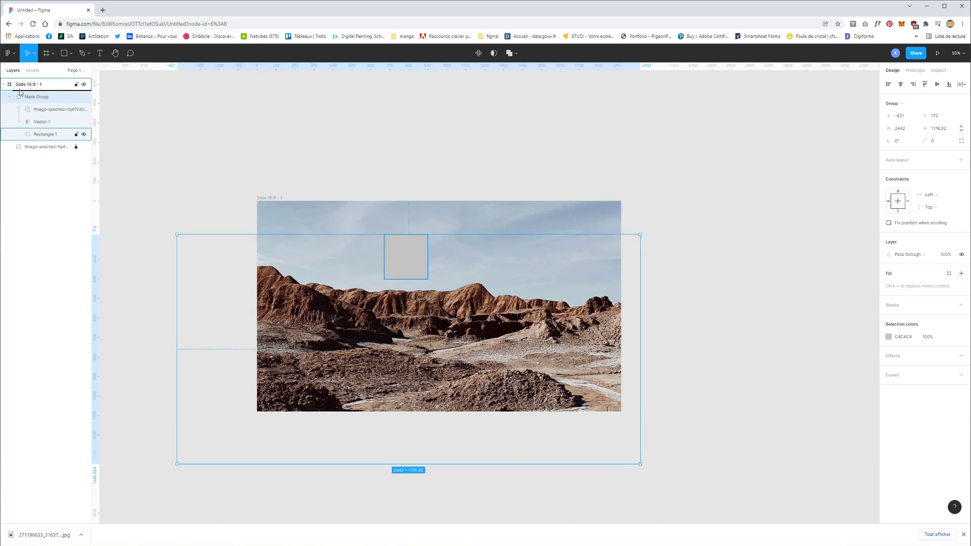
pyautogui.click(44, 134)
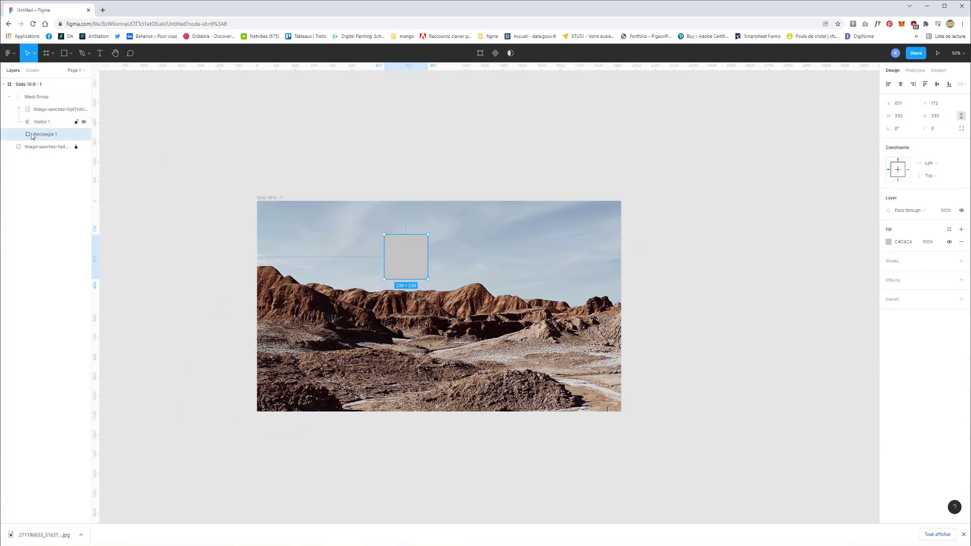
pyautogui.click(9, 97)
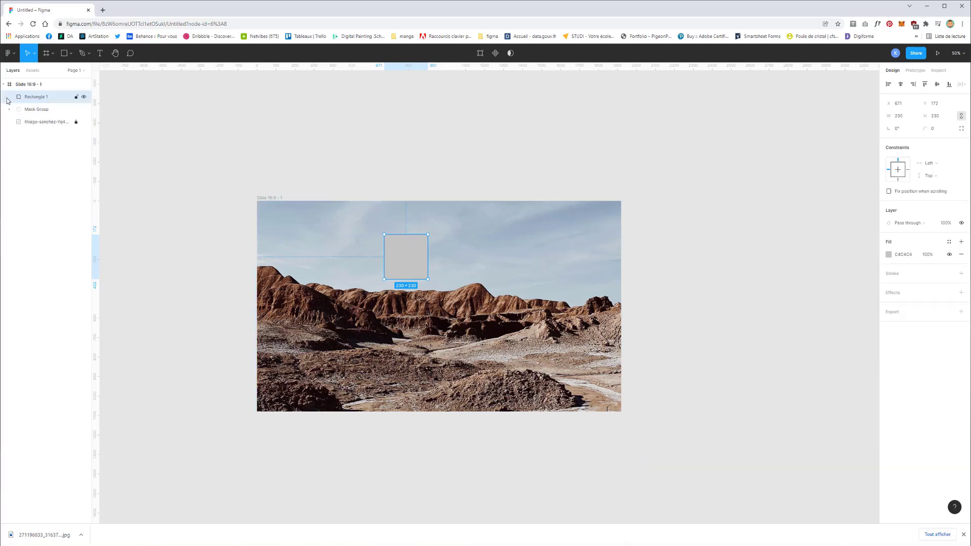
pyautogui.moveTo(20, 96); pyautogui.dragTo(23, 116)
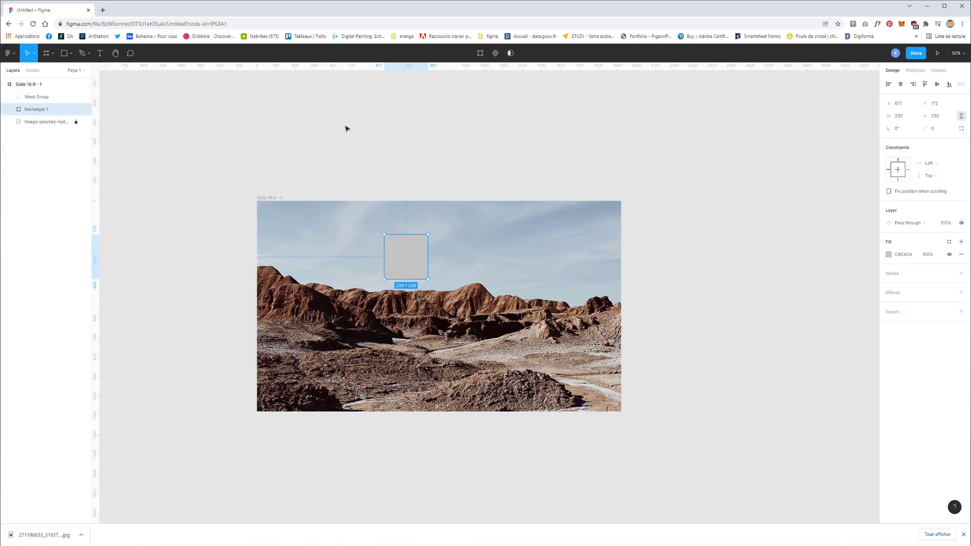
pyautogui.moveTo(410, 246)
pyautogui.mouseDown()
pyautogui.moveTo(429, 280)
pyautogui.moveTo(413, 265)
pyautogui.mouseUp()
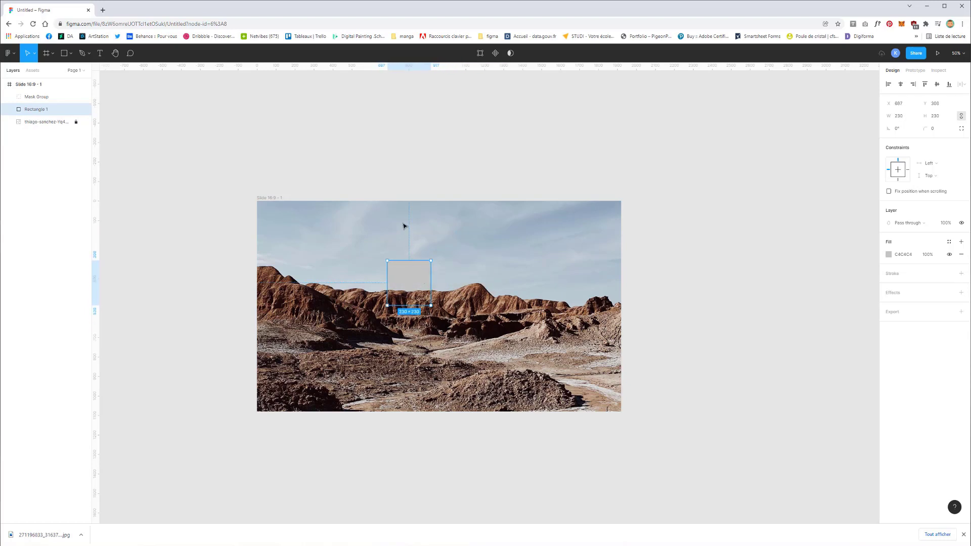
pyautogui.press('Delete')
# - Add a DESERT text layer in the sky: Roboto Condensed Bold, size 144, fill FFFFFF
pyautogui.click(100, 53)
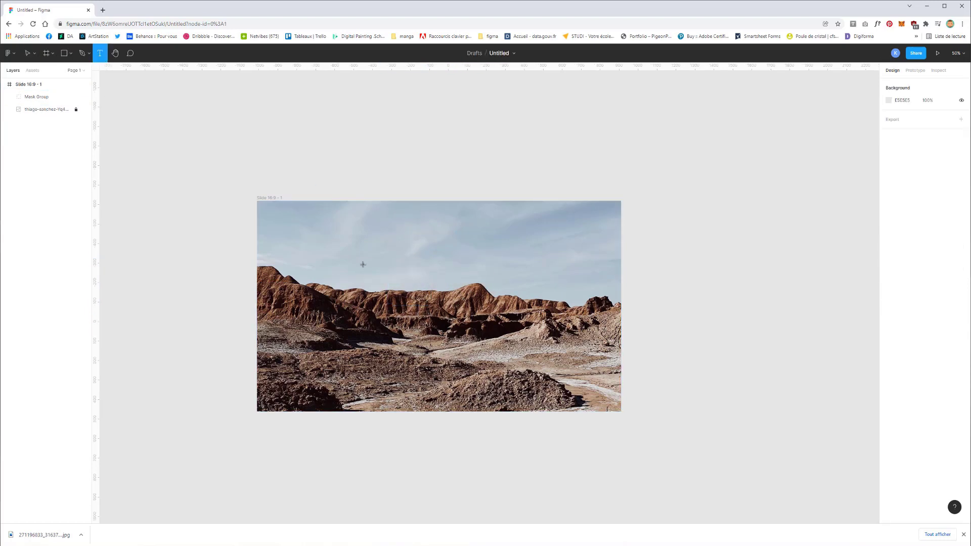
pyautogui.click(350, 248)
pyautogui.write('DESERT')
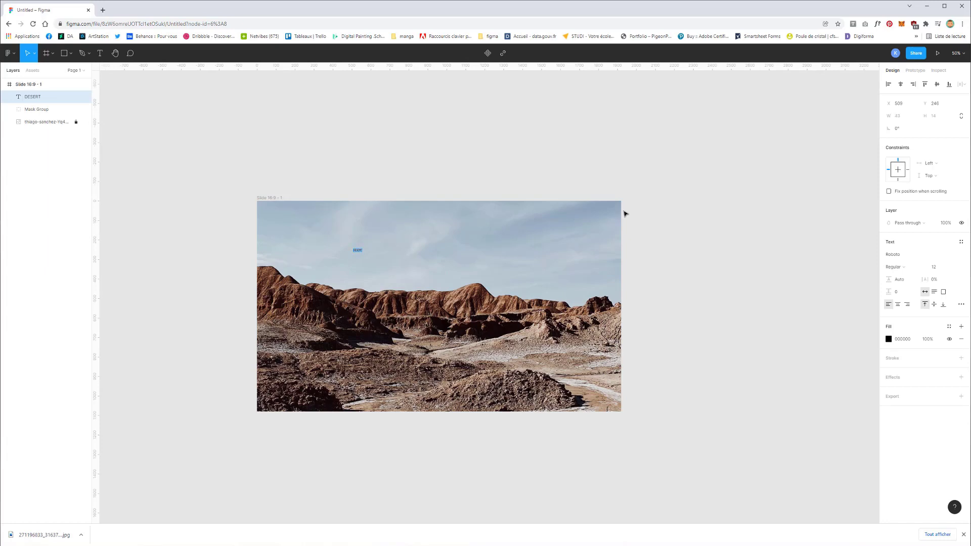
pyautogui.click(950, 266)
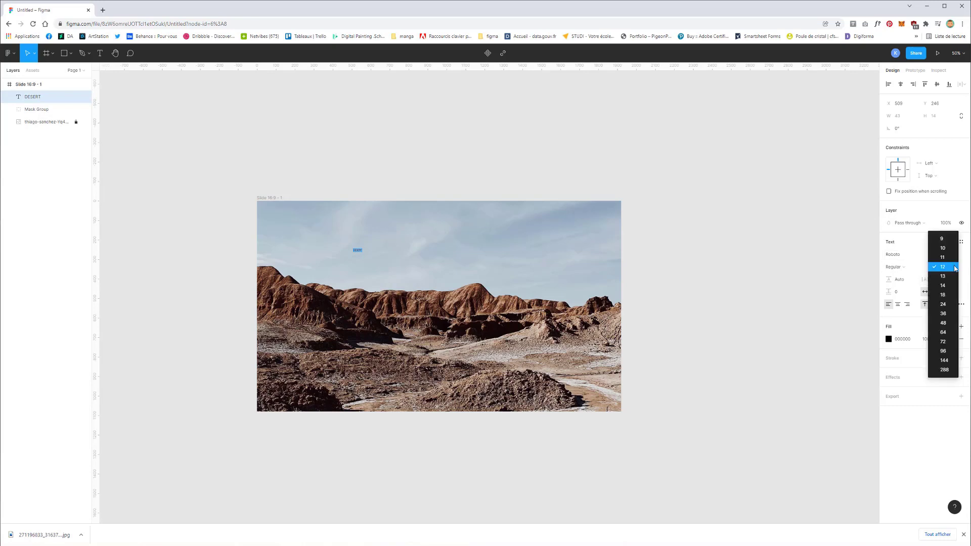
pyautogui.click(944, 361)
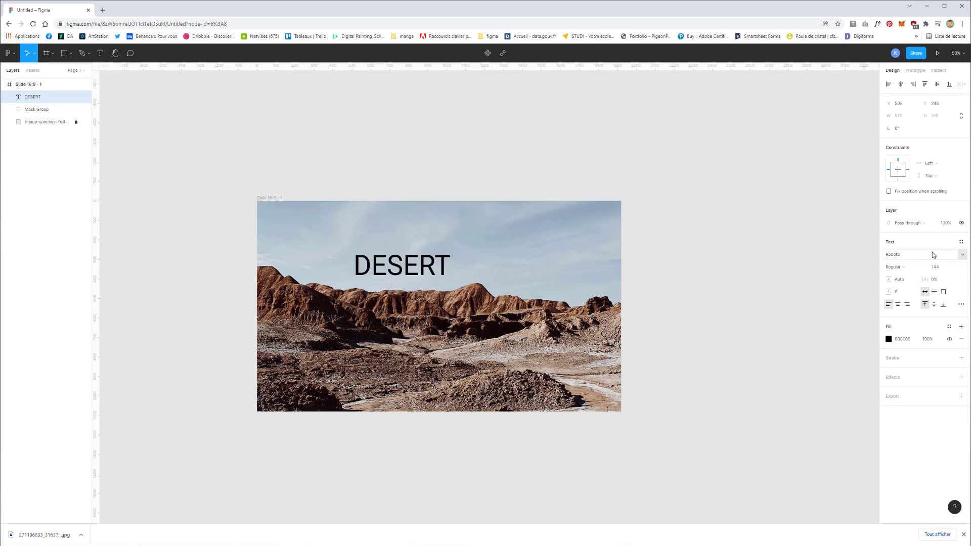
pyautogui.click(962, 254)
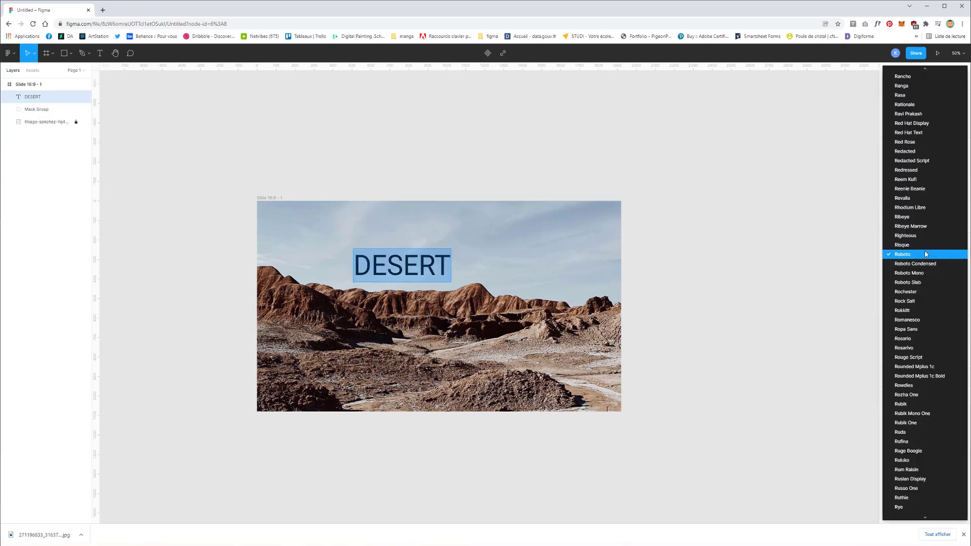
pyautogui.click(918, 265)
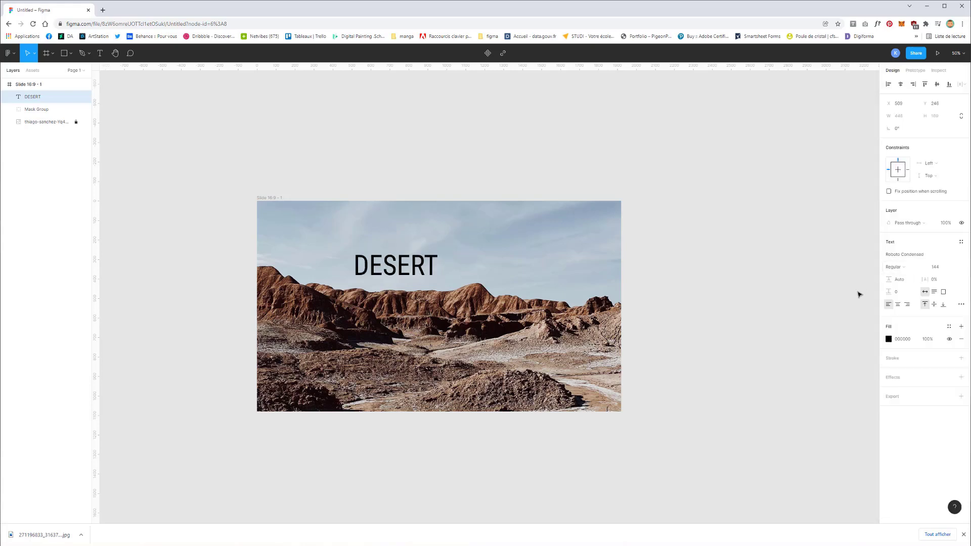
pyautogui.click(905, 270)
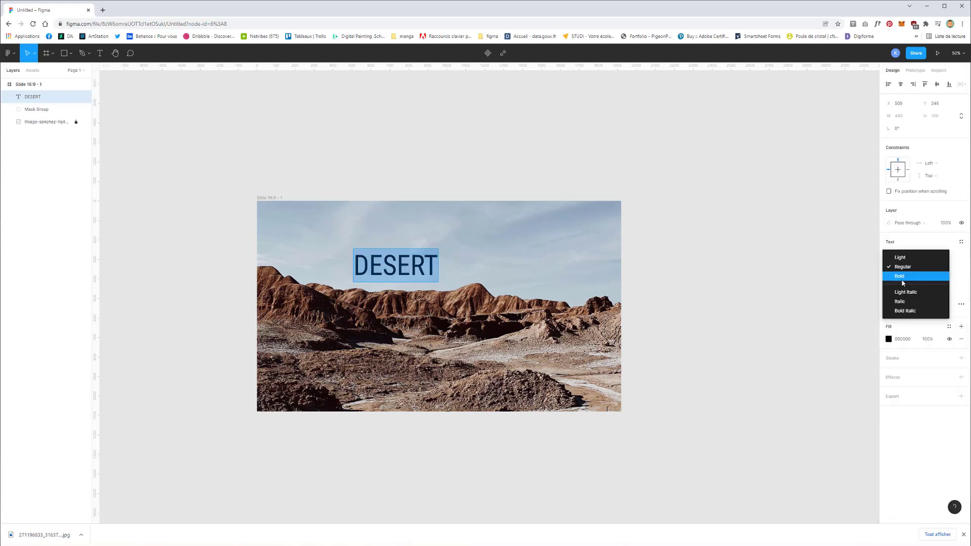
pyautogui.click(902, 277)
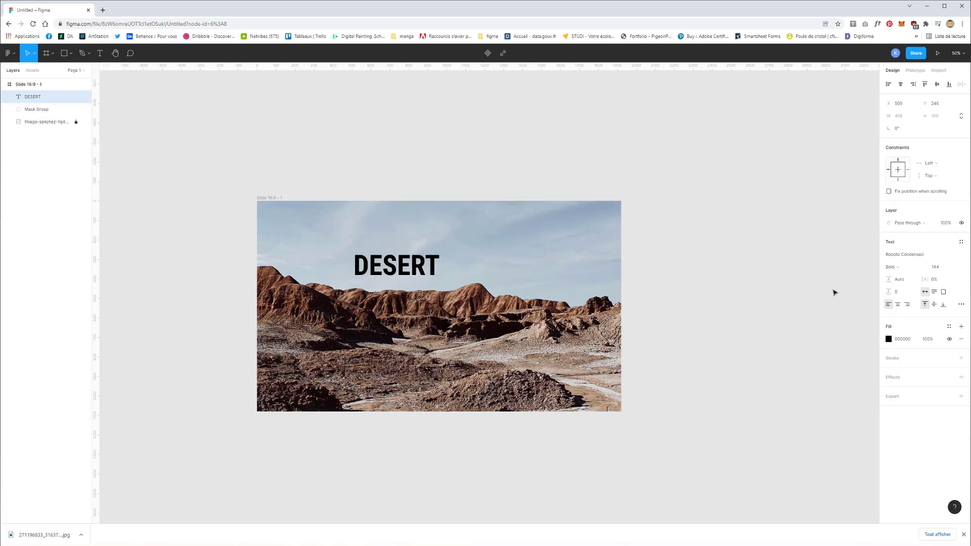
pyautogui.click(889, 339)
pyautogui.write('ffffff')
pyautogui.press('Return')
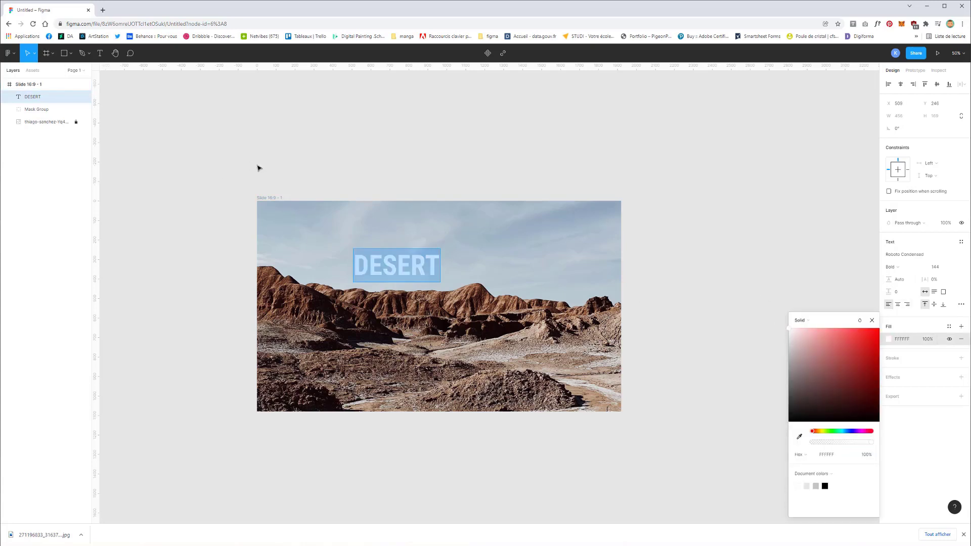
# - Enlarge the DESERT title's font size
pyautogui.click(430, 277)
pyautogui.moveTo(440, 282); pyautogui.dragTo(449, 287)
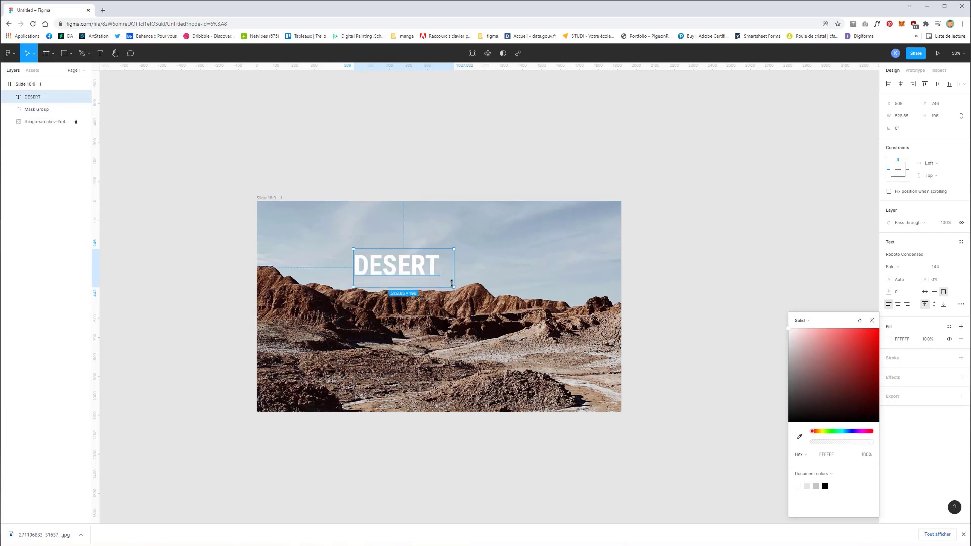
pyautogui.hotkey('ctrl', 'z')
pyautogui.click(937, 268)
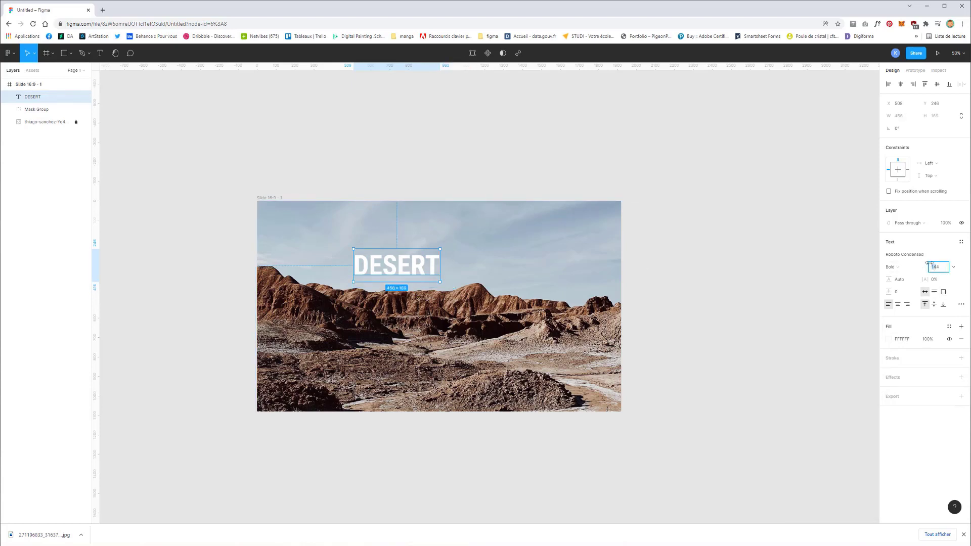
pyautogui.hotkey('shift', 'Up')
pyautogui.hotkey('shift', 'Up')
pyautogui.hotkey('shift', 'Up')
pyautogui.hotkey('shift', 'Up')
pyautogui.hotkey('shift', 'Up')
pyautogui.hotkey('shift', 'Up')
pyautogui.hotkey('shift', 'Up')
pyautogui.hotkey('shift', 'Up')
pyautogui.hotkey('shift', 'Up')
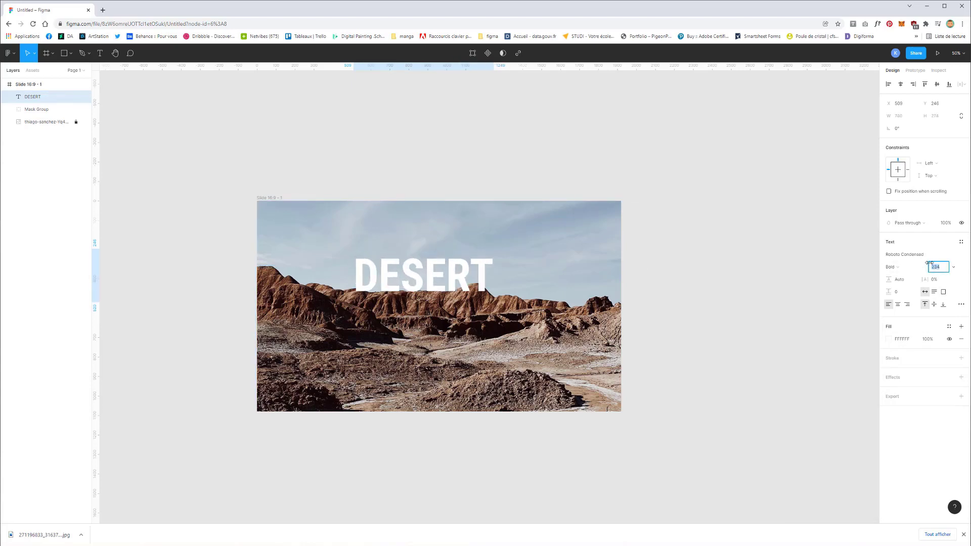
pyautogui.hotkey('shift', 'Up')
pyautogui.hotkey('shift', 'Up')
pyautogui.hotkey('shift', 'Up')
pyautogui.hotkey('shift', 'Up')
pyautogui.hotkey('shift', 'Up')
pyautogui.hotkey('shift', 'Up')
pyautogui.hotkey('shift', 'Up')
pyautogui.hotkey('shift', 'Up')
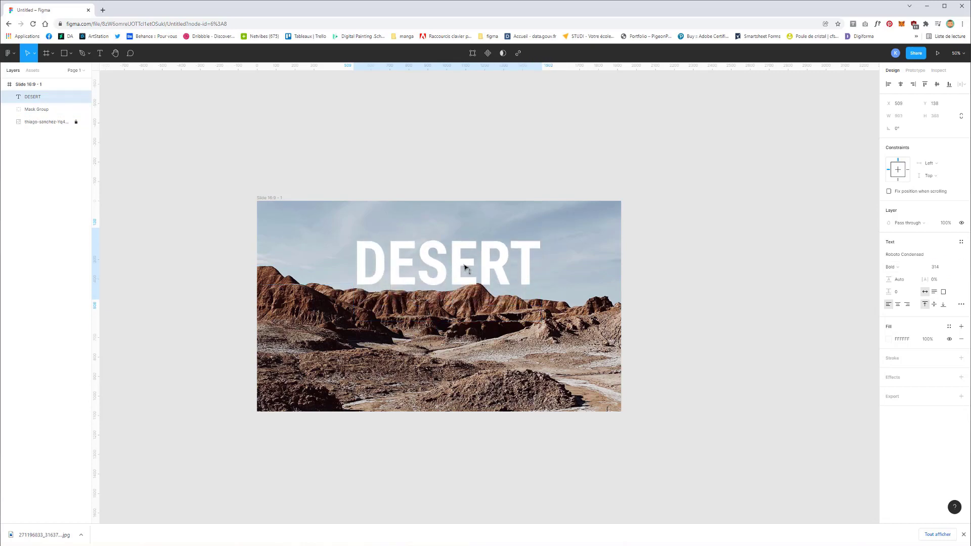
# - Centre DESERT near the slide top and layer it beneath the Mask Group
pyautogui.moveTo(463, 299); pyautogui.dragTo(464, 263)
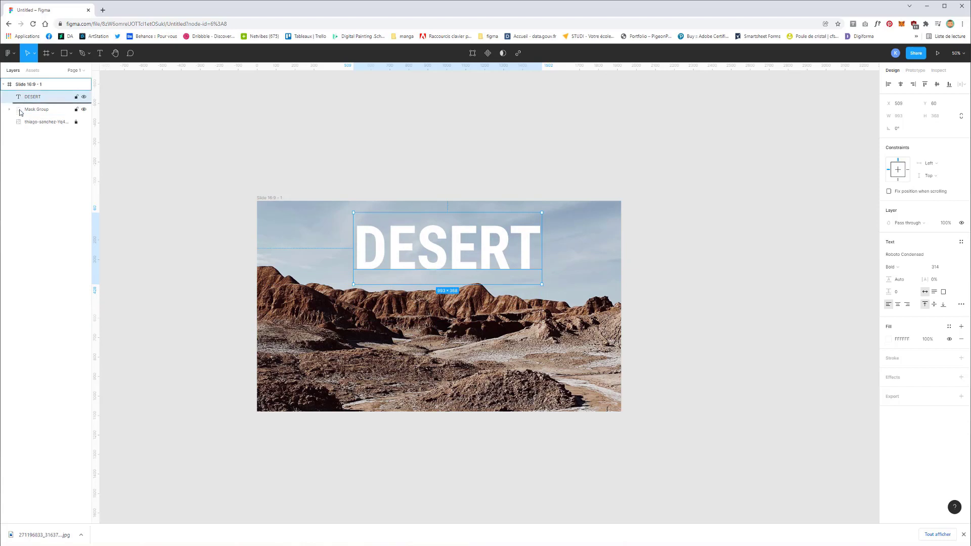
pyautogui.moveTo(26, 98); pyautogui.dragTo(30, 114)
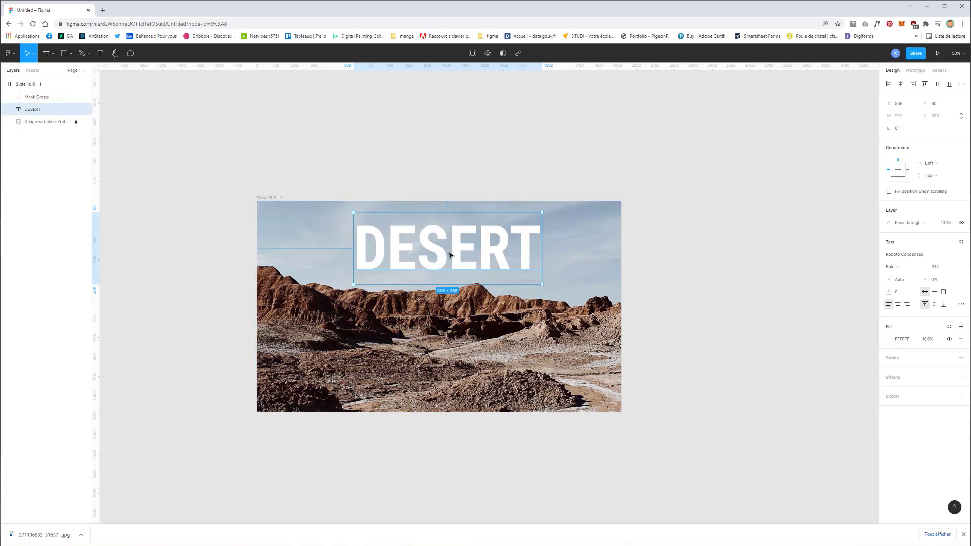
pyautogui.moveTo(450, 256)
pyautogui.mouseDown()
pyautogui.moveTo(450, 356)
pyautogui.moveTo(445, 254)
pyautogui.mouseUp()
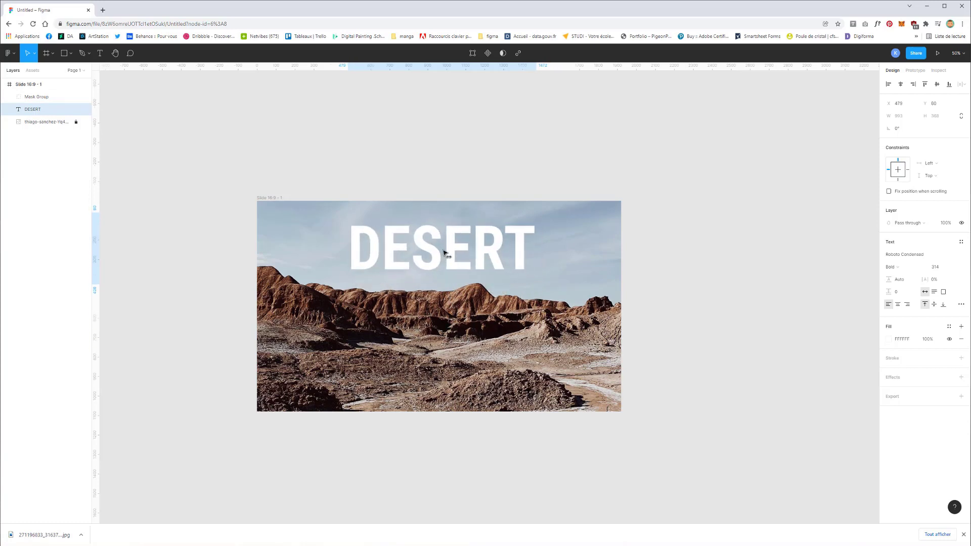
pyautogui.click(354, 162)
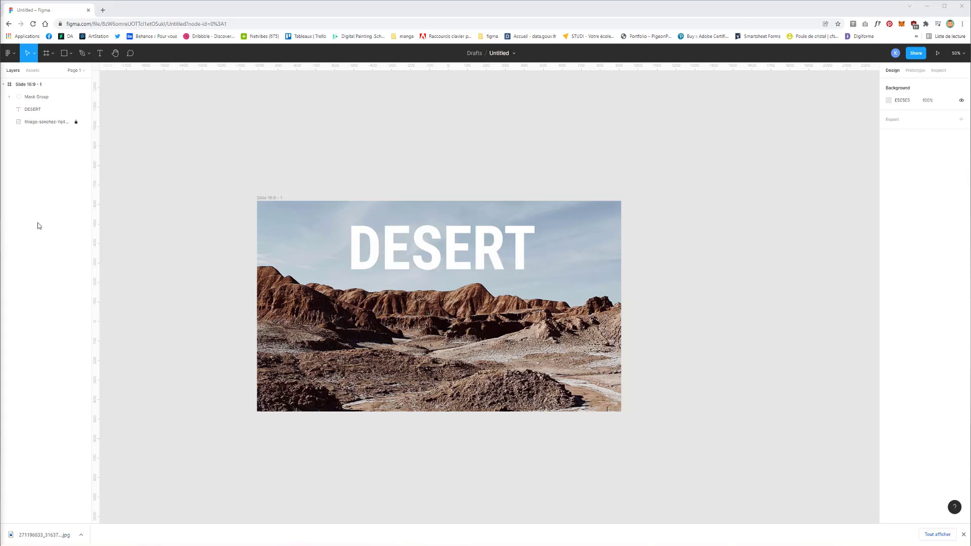
# - Draw a rectangle at the slide's bottom-right corner and colour it orange
pyautogui.press('r')
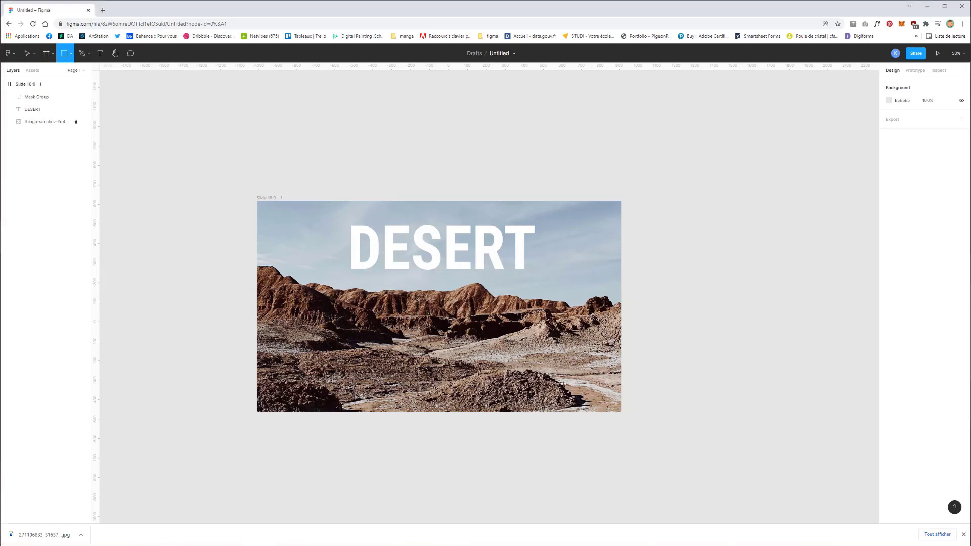
pyautogui.moveTo(621, 412); pyautogui.dragTo(534, 385)
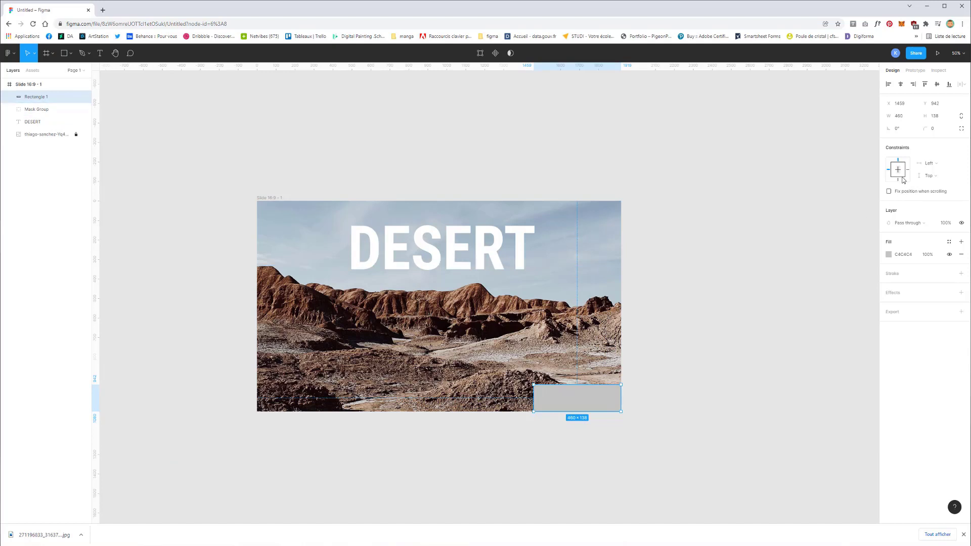
pyautogui.click(889, 255)
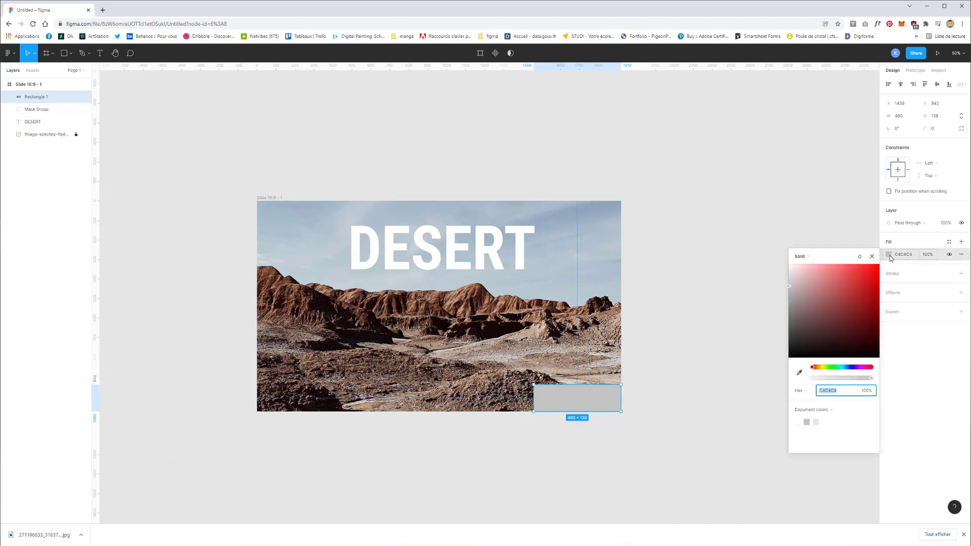
pyautogui.click(840, 367)
pyautogui.moveTo(848, 330); pyautogui.dragTo(851, 294)
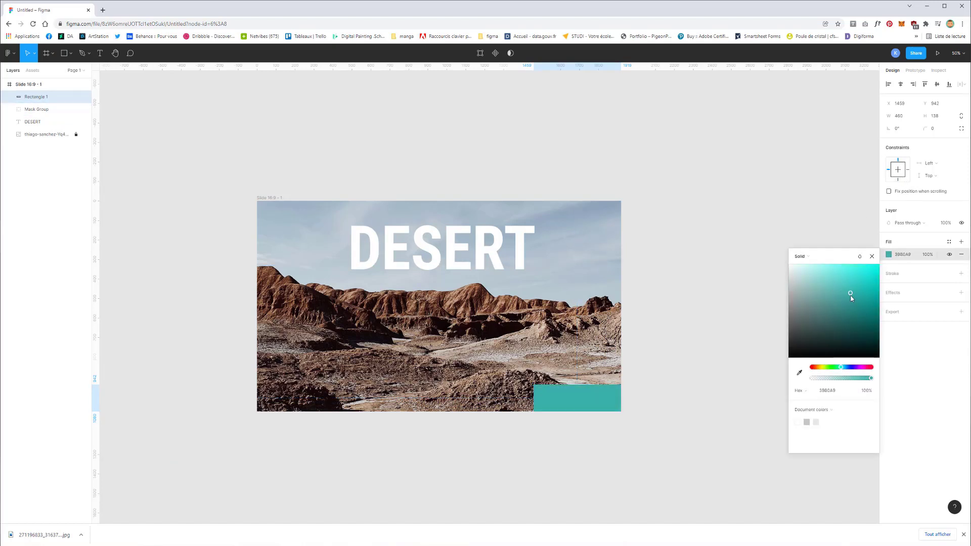
pyautogui.click(820, 368)
pyautogui.click(853, 294)
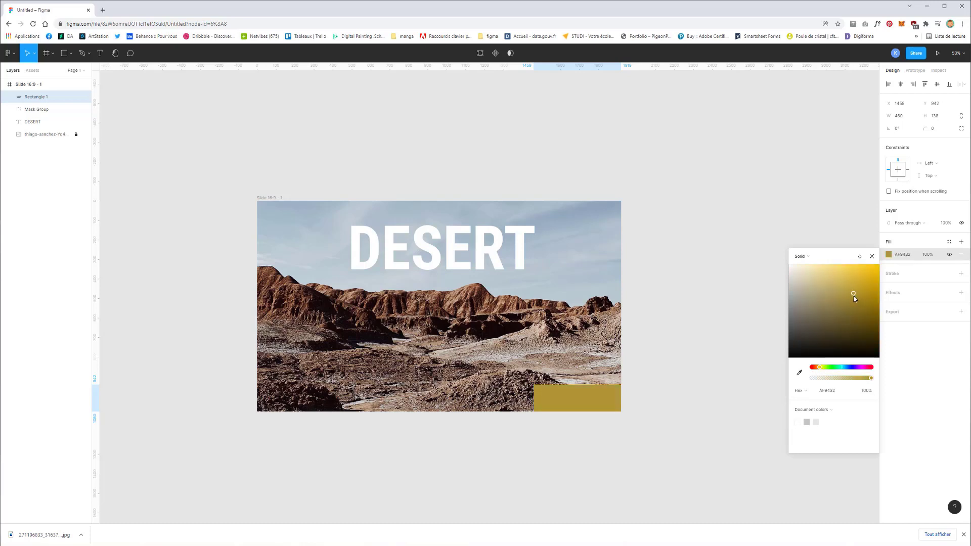
pyautogui.click(817, 369)
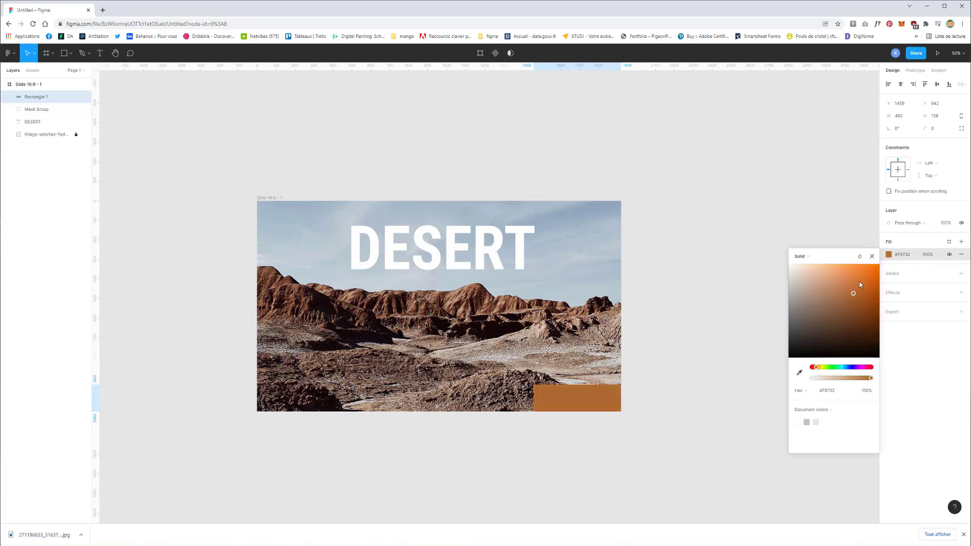
pyautogui.click(260, 115)
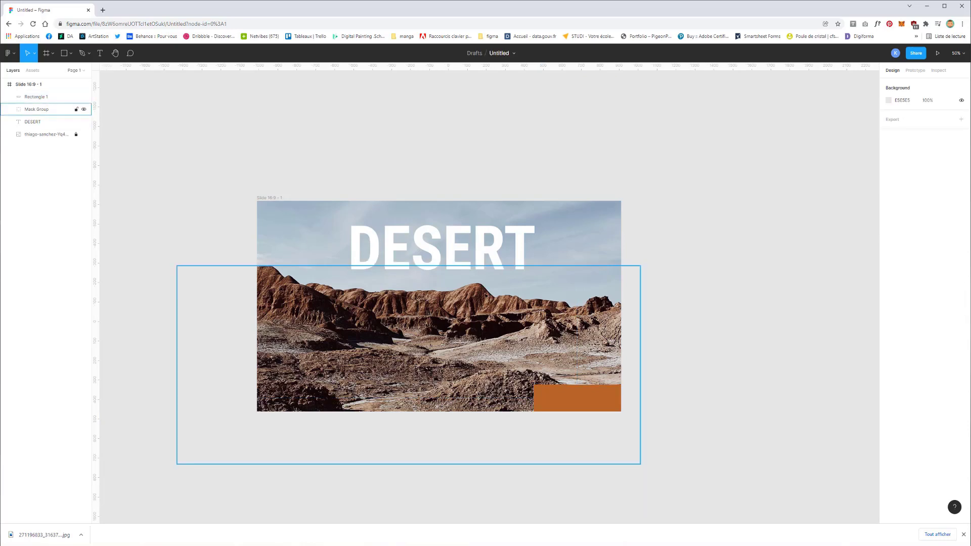
# - Add SHOW MORE text on the orange button at font size 36
pyautogui.click(100, 53)
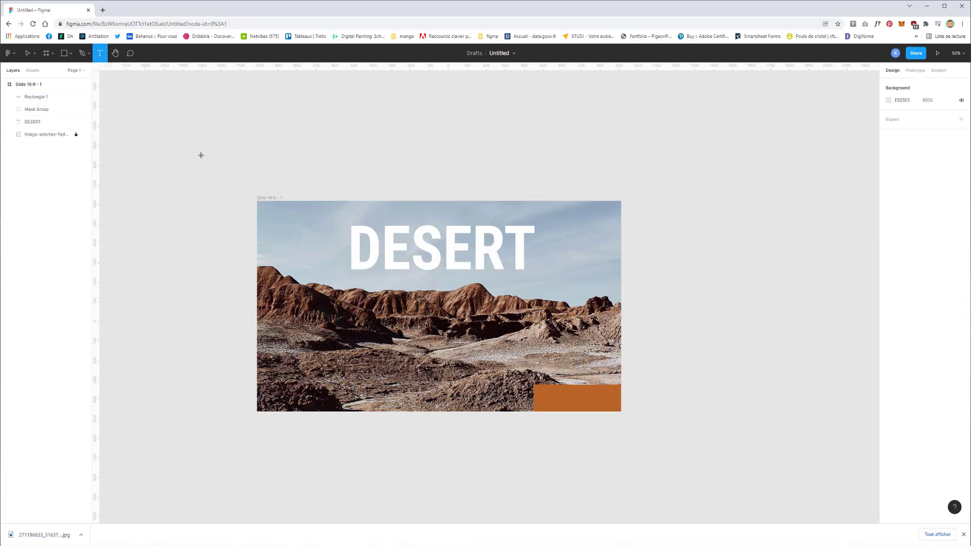
pyautogui.click(547, 401)
pyautogui.write('SH')
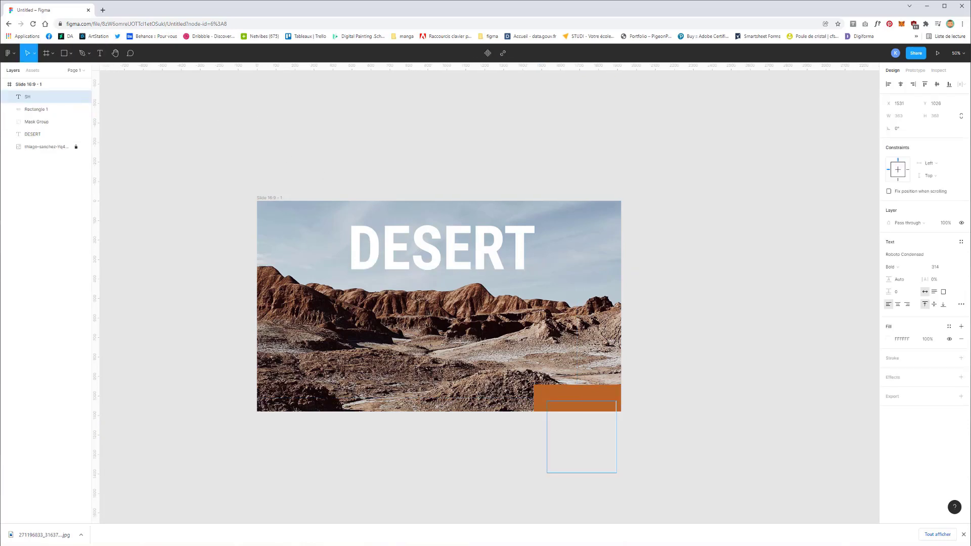
pyautogui.write('OW MORE')
pyautogui.hotkey('ctrl', 'a')
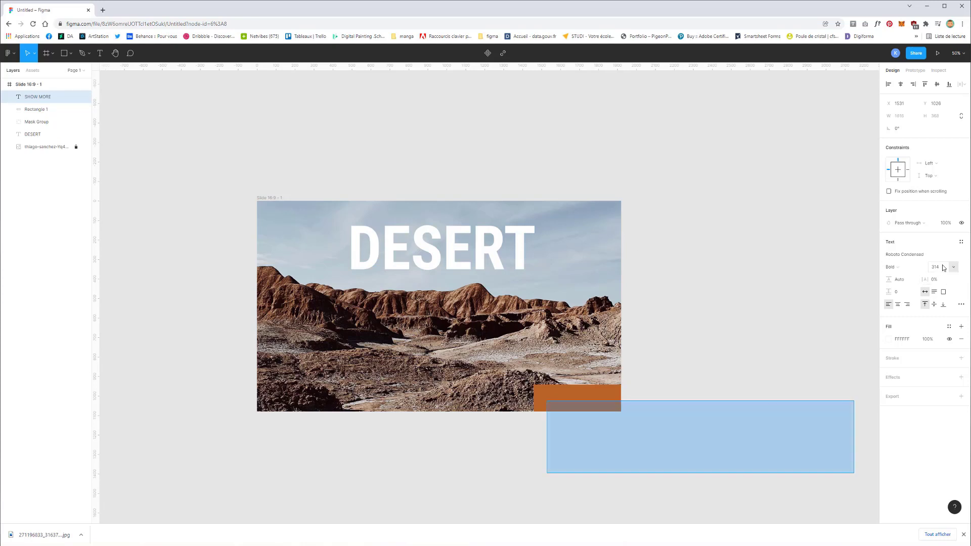
pyautogui.click(951, 267)
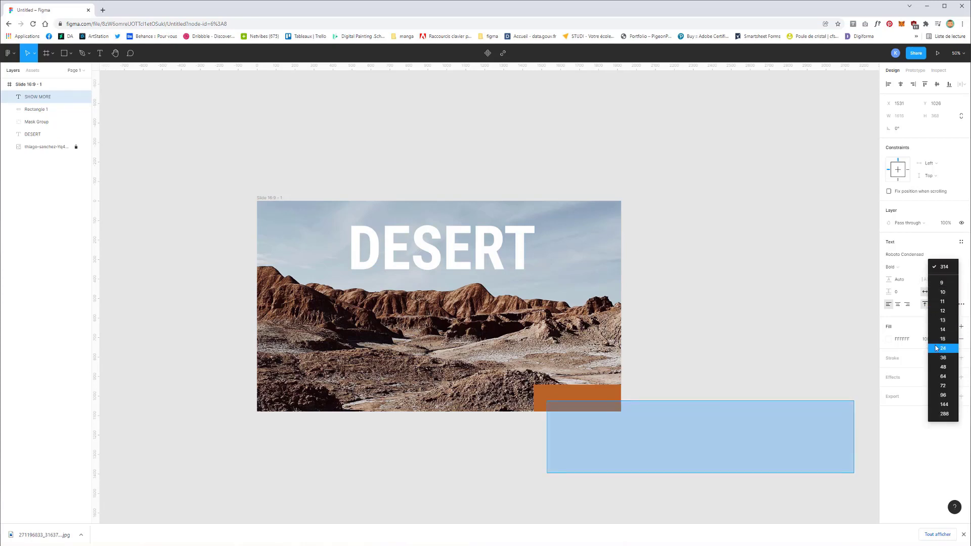
pyautogui.click(942, 366)
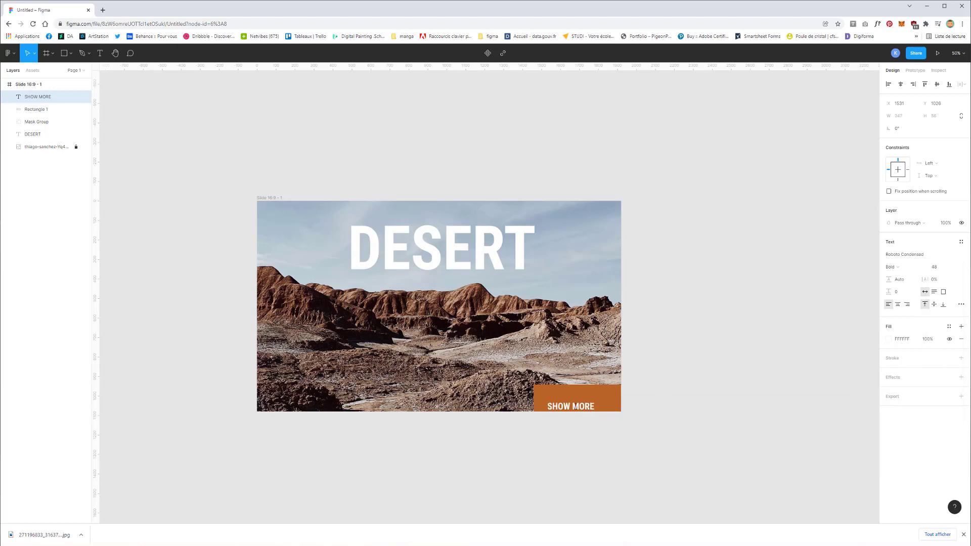
pyautogui.tripleClick(576, 407)
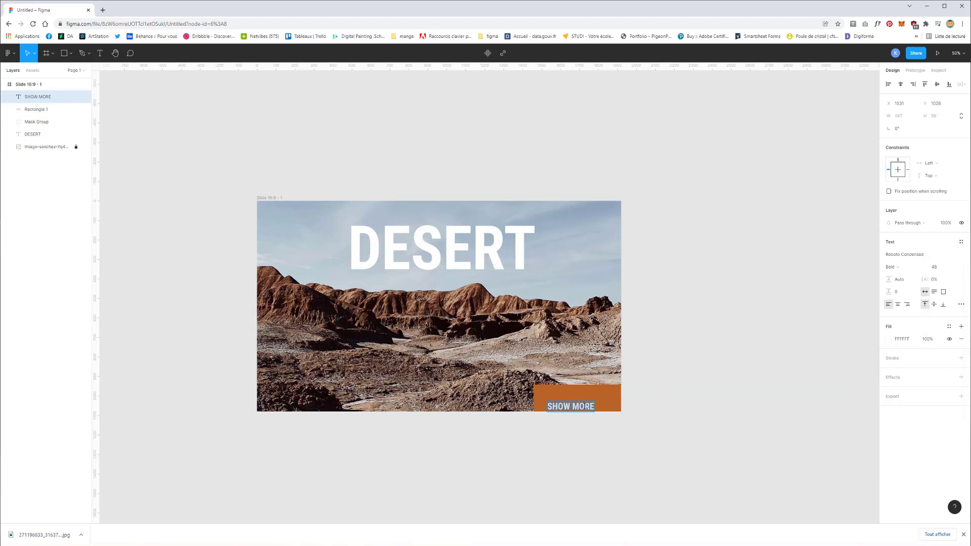
pyautogui.click(950, 267)
pyautogui.click(940, 247)
# - Nudge the SHOW MORE text up to sit inside the orange button
pyautogui.press('Escape')
pyautogui.moveTo(575, 404); pyautogui.dragTo(574, 400)
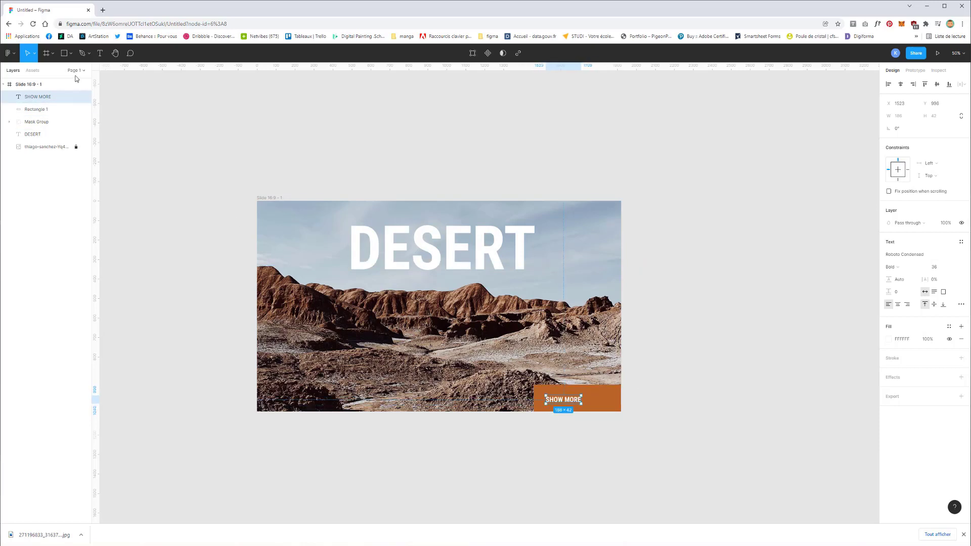
pyautogui.click(70, 53)
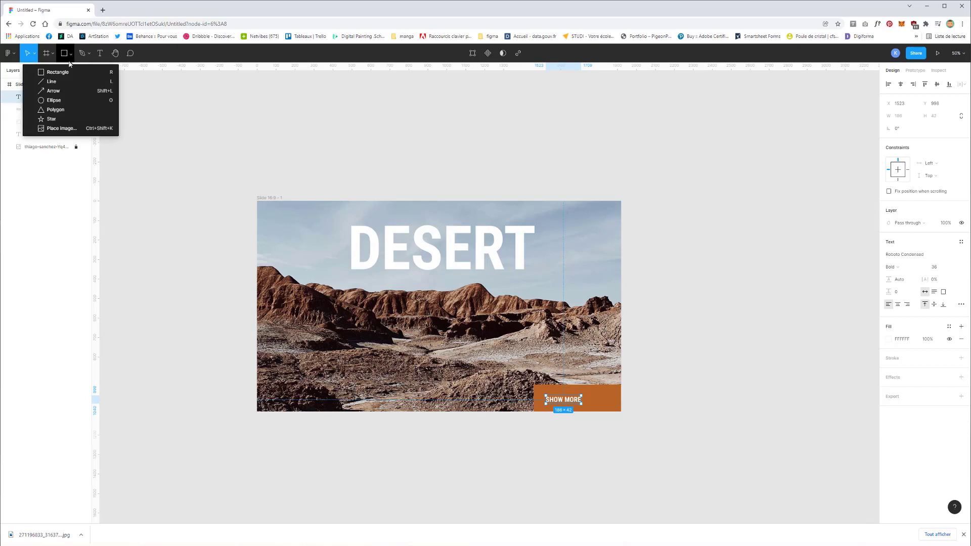
pyautogui.click(71, 55)
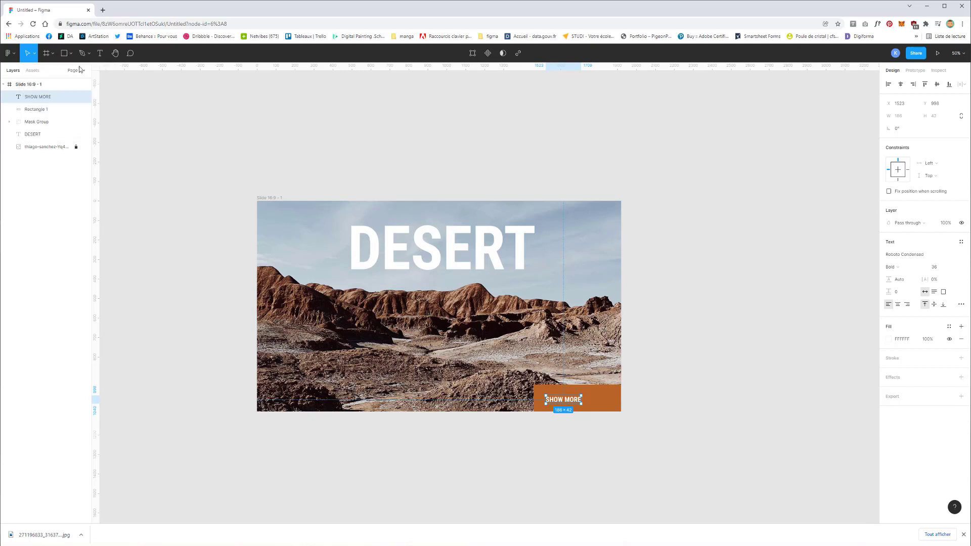
# - Add a white >> text layer next to SHOW MORE on the button
pyautogui.click(100, 53)
pyautogui.click(175, 286)
pyautogui.write('w')
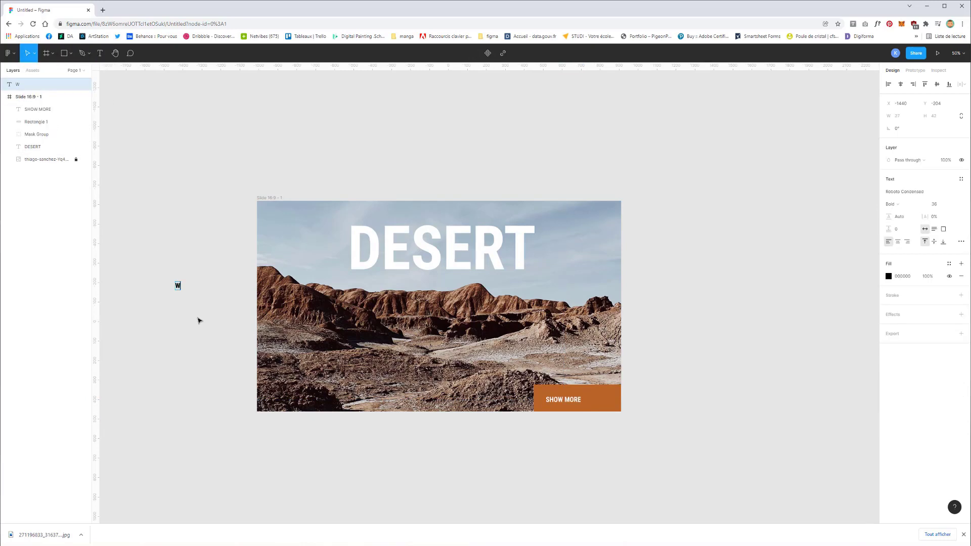
pyautogui.write('ww')
pyautogui.press('BackSpace')
pyautogui.press('BackSpace')
pyautogui.press('BackSpace')
pyautogui.write('>>')
pyautogui.moveTo(178, 287)
pyautogui.mouseDown()
pyautogui.moveTo(576, 409)
pyautogui.moveTo(587, 401)
pyautogui.mouseUp()
pyautogui.click(888, 339)
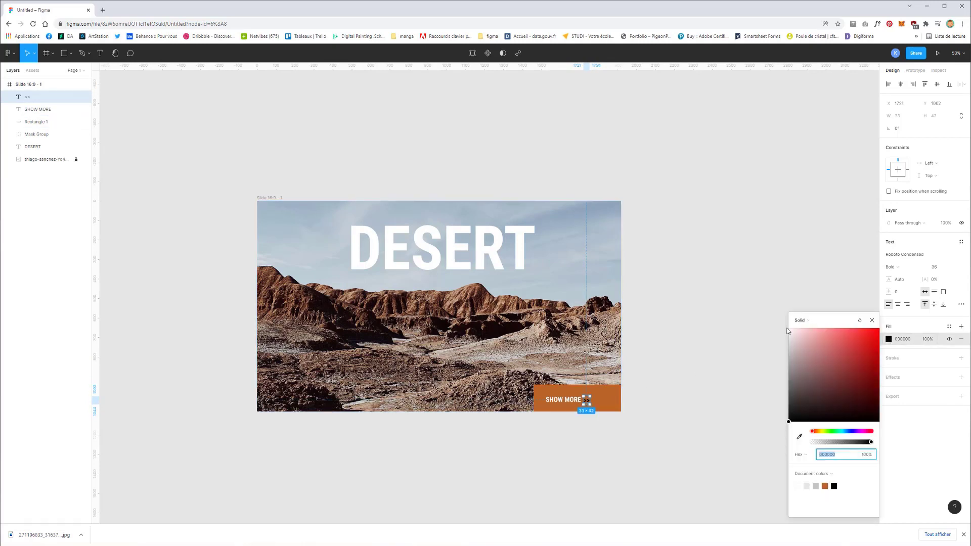
pyautogui.click(789, 328)
pyautogui.keyDown('shift'); pyautogui.click(562, 399); pyautogui.keyUp('shift')
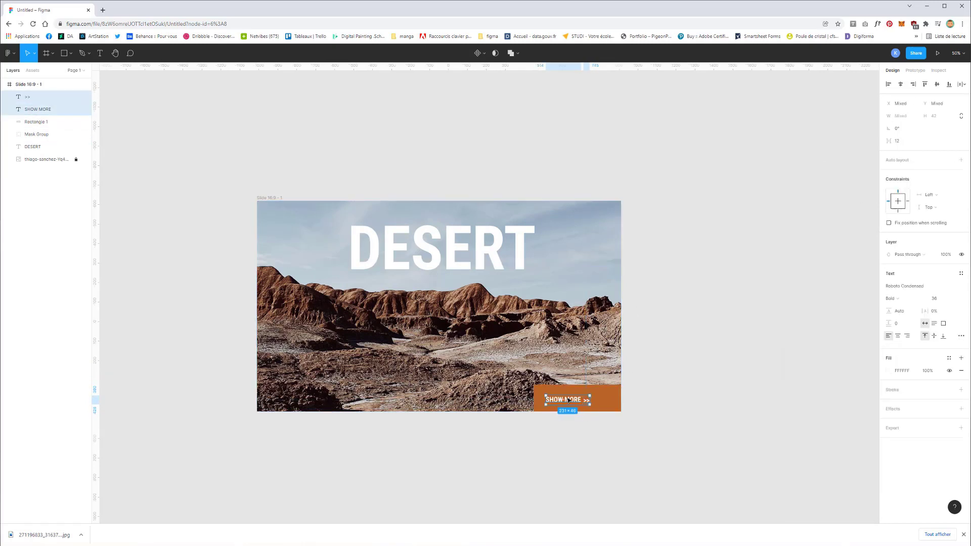
# - Shift SHOW MORE and >> together to the right to centre them on the button
pyautogui.keyDown('shift'); pyautogui.click(617, 392); pyautogui.keyUp('shift')
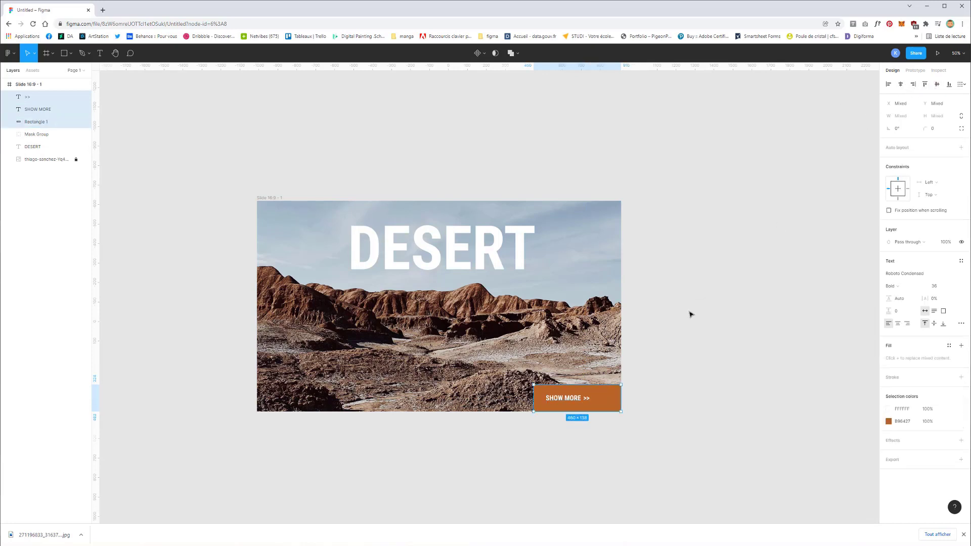
pyautogui.click(681, 371)
pyautogui.click(567, 399)
pyautogui.keyDown('shift'); pyautogui.click(585, 400); pyautogui.keyUp('shift')
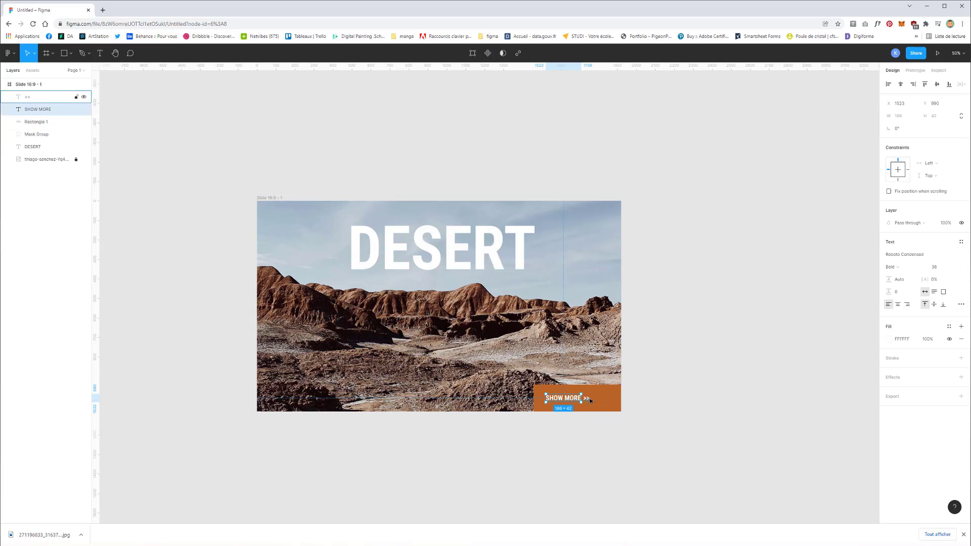
pyautogui.moveTo(575, 401); pyautogui.dragTo(582, 401)
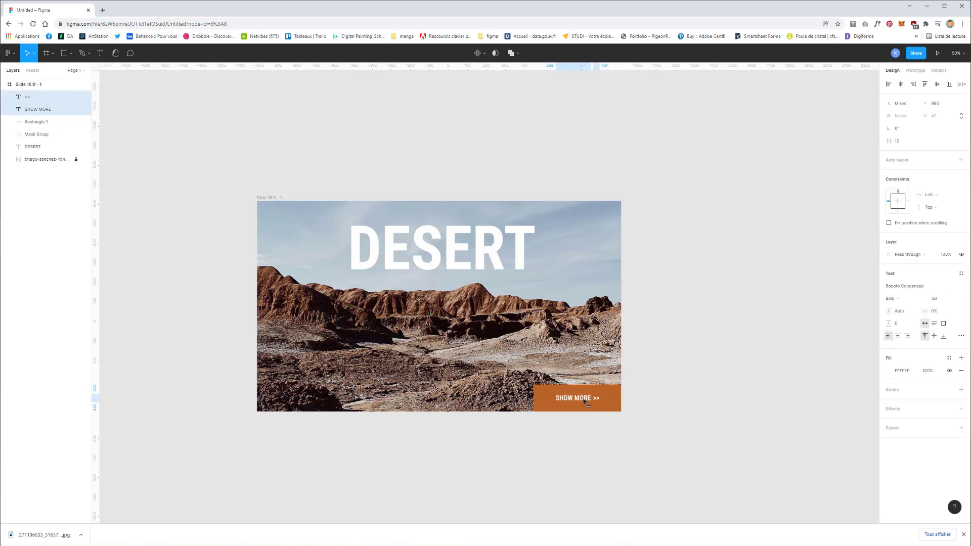
pyautogui.click(613, 402)
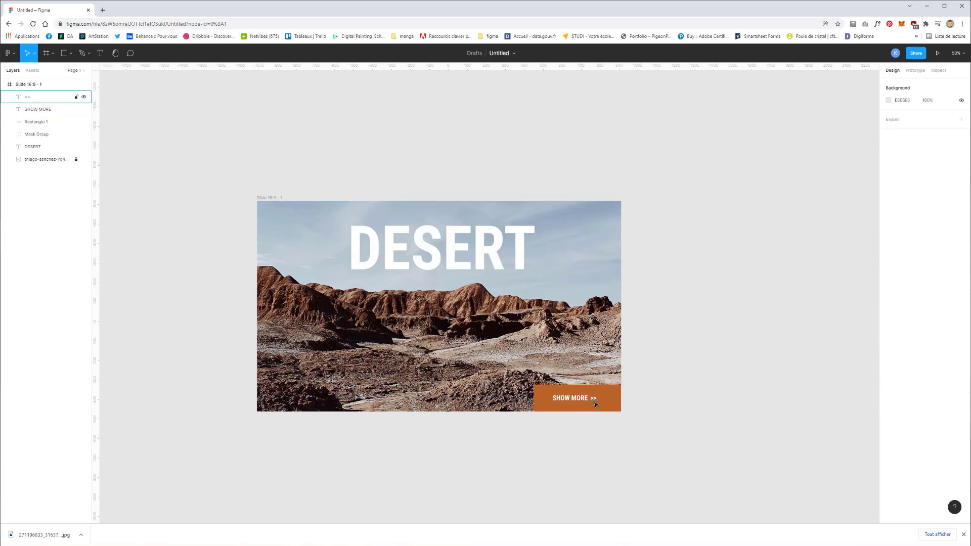
# - Rotate the >> arrows to point downward
pyautogui.moveTo(599, 391)
pyautogui.mouseDown()
pyautogui.moveTo(602, 402)
pyautogui.moveTo(605, 387)
pyautogui.mouseUp()
pyautogui.click(667, 379)
pyautogui.click(71, 53)
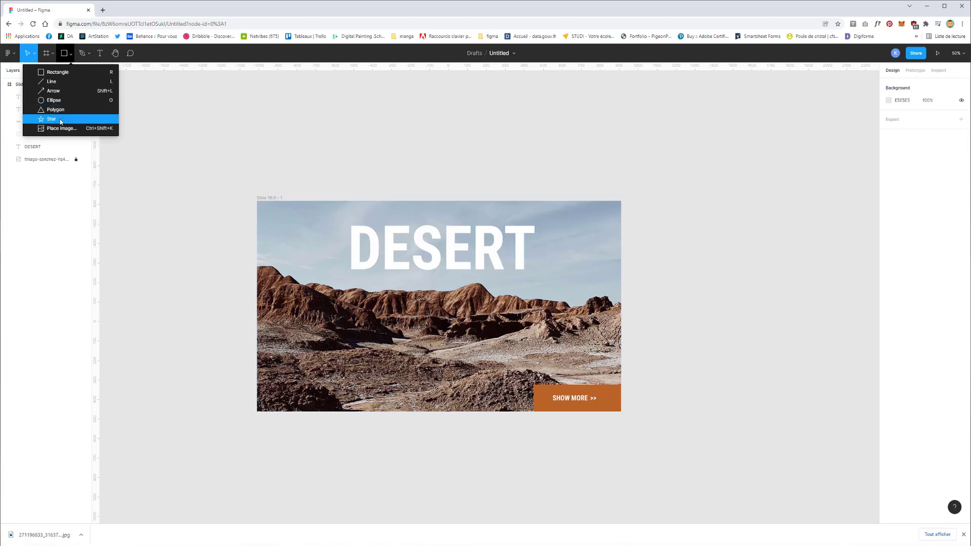
pyautogui.press('Escape')
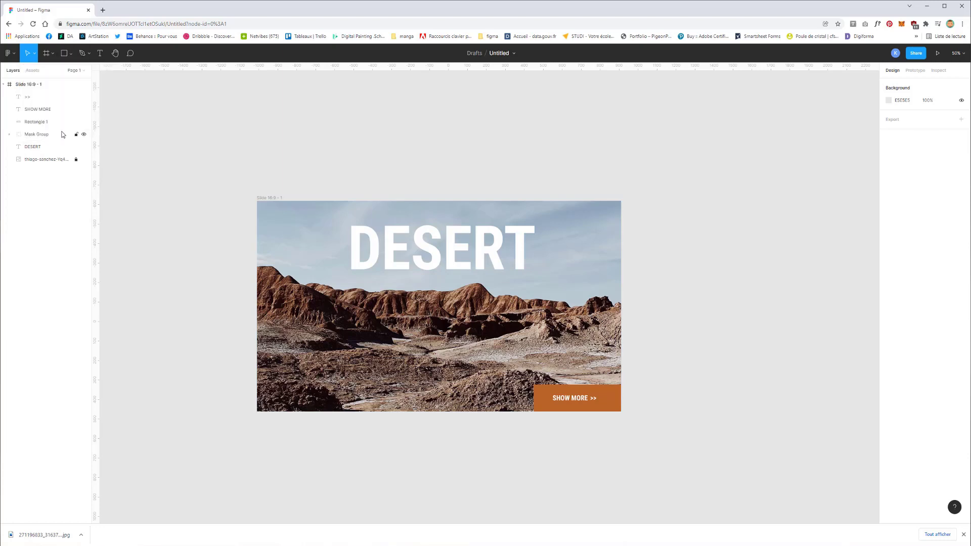
pyautogui.click(35, 121)
# - Import both rock photos, moving the tall one onto the slide's left edge
pyautogui.click(71, 53)
pyautogui.click(53, 129)
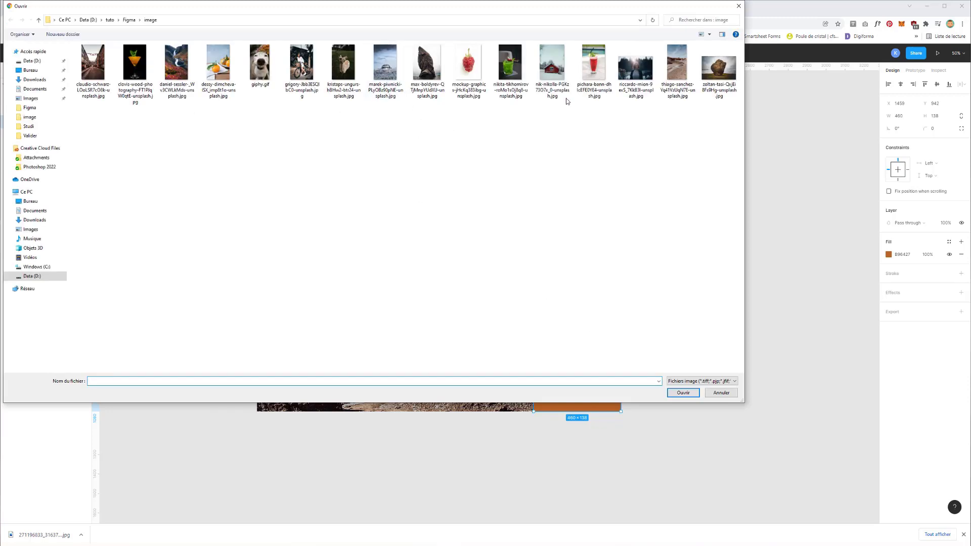
pyautogui.click(718, 70)
pyautogui.keyDown('ctrl'); pyautogui.click(433, 73); pyautogui.keyUp('ctrl')
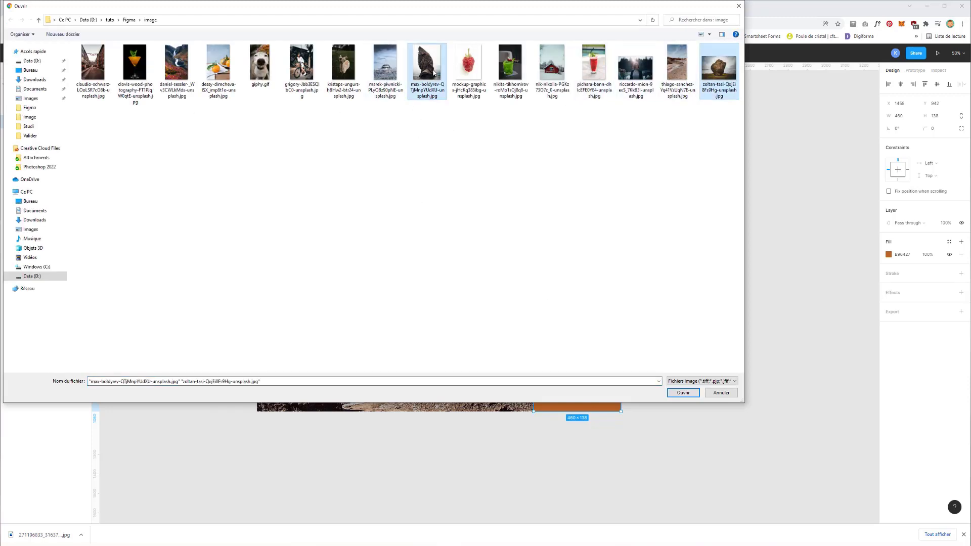
pyautogui.press('Return')
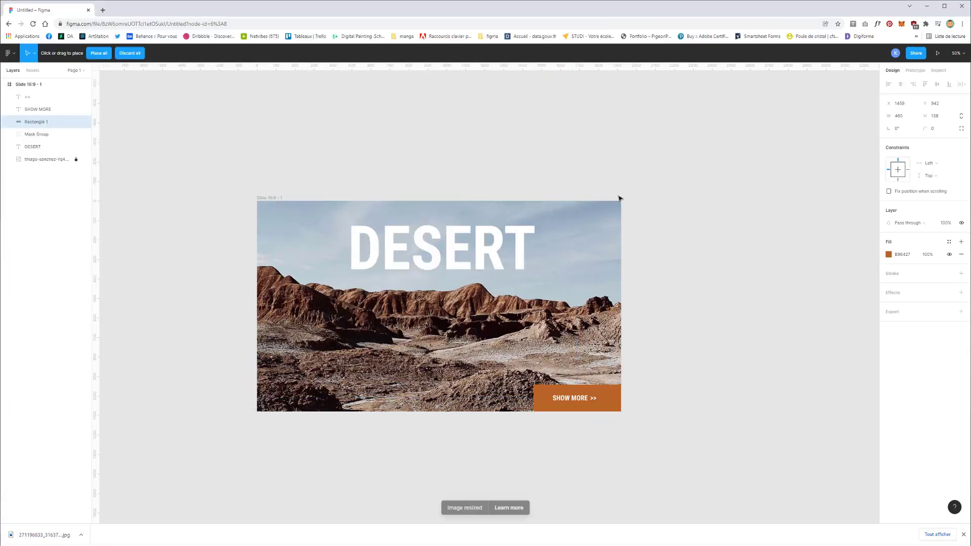
pyautogui.click(671, 220)
pyautogui.moveTo(769, 340); pyautogui.dragTo(778, 359)
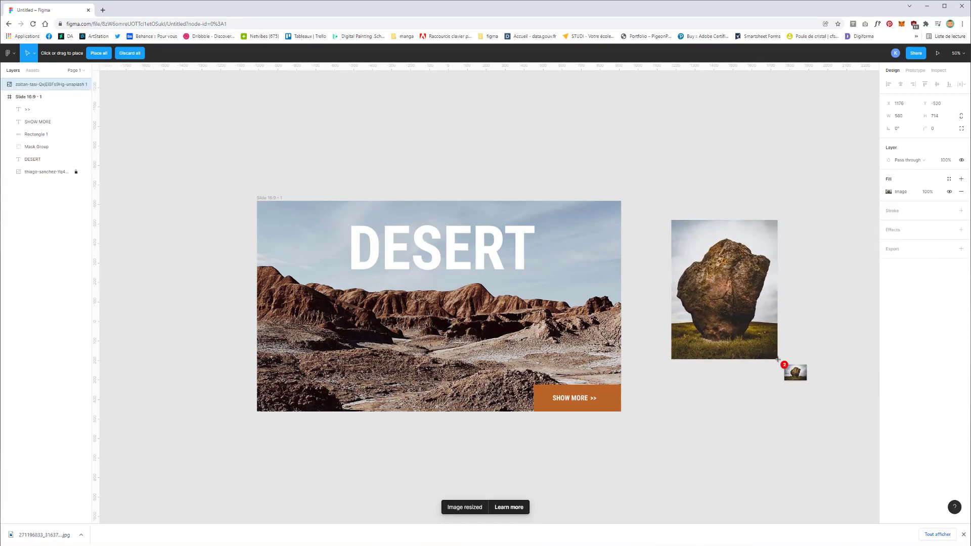
pyautogui.moveTo(669, 404)
pyautogui.mouseDown()
pyautogui.moveTo(772, 514)
pyautogui.moveTo(769, 487)
pyautogui.mouseUp()
pyautogui.moveTo(725, 429); pyautogui.dragTo(285, 296)
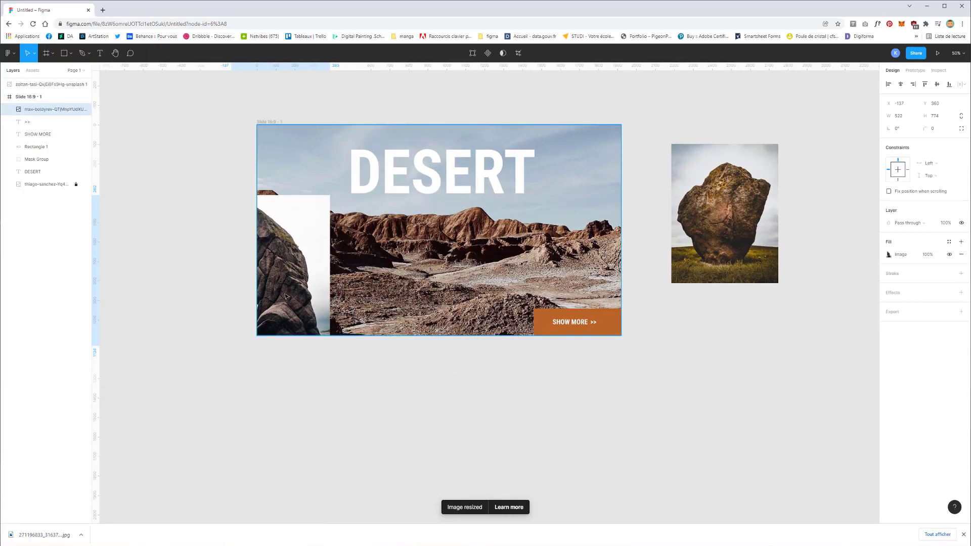
# - Move the boulder to the slide's right edge and bring the button layers to the top
pyautogui.moveTo(721, 246)
pyautogui.mouseDown()
pyautogui.moveTo(624, 284)
pyautogui.moveTo(605, 309)
pyautogui.mouseUp()
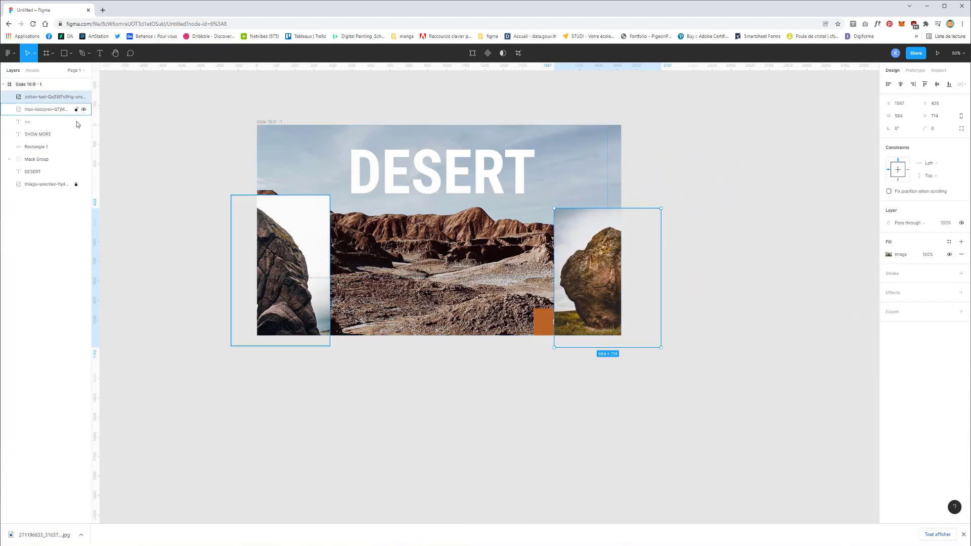
pyautogui.click(33, 134)
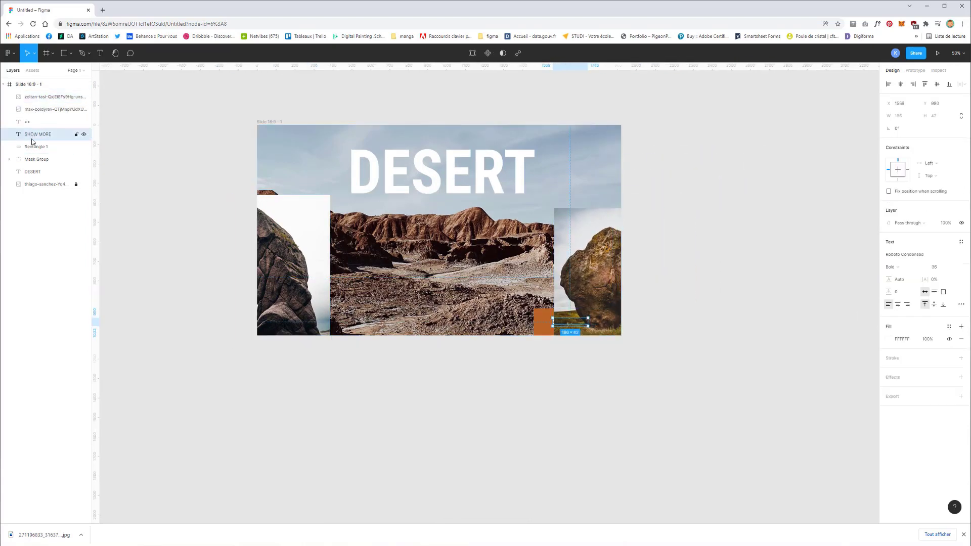
pyautogui.keyDown('shift'); pyautogui.click(27, 121); pyautogui.keyUp('shift')
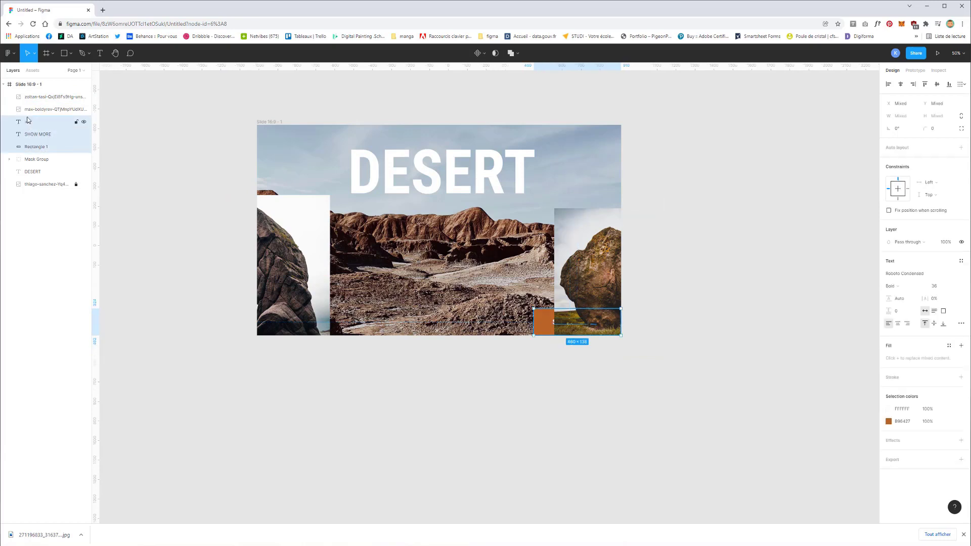
pyautogui.moveTo(28, 122); pyautogui.dragTo(34, 91)
# - Group the button layers as BT and nudge the boulder slightly left
pyautogui.hotkey('ctrl', 'g')
pyautogui.doubleClick(34, 96)
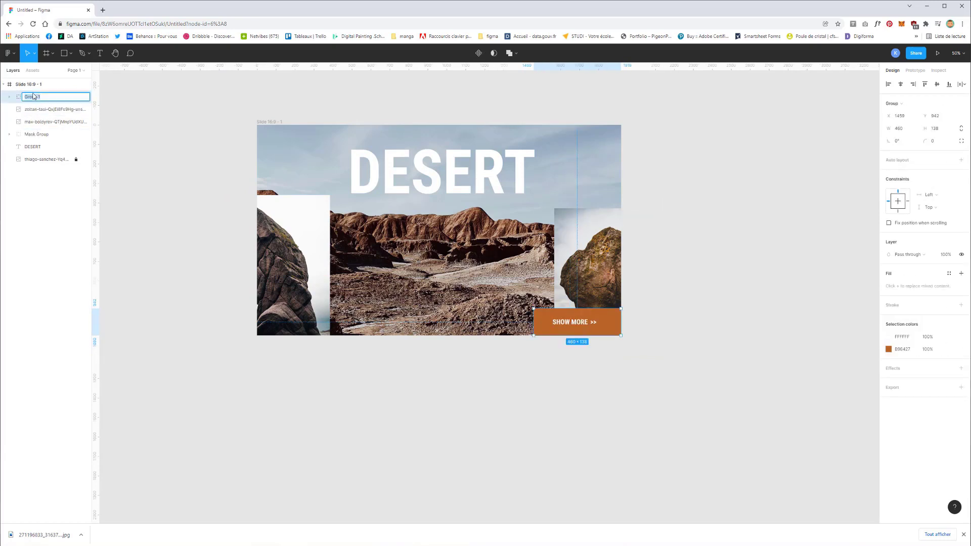
pyautogui.write('BT')
pyautogui.press('Return')
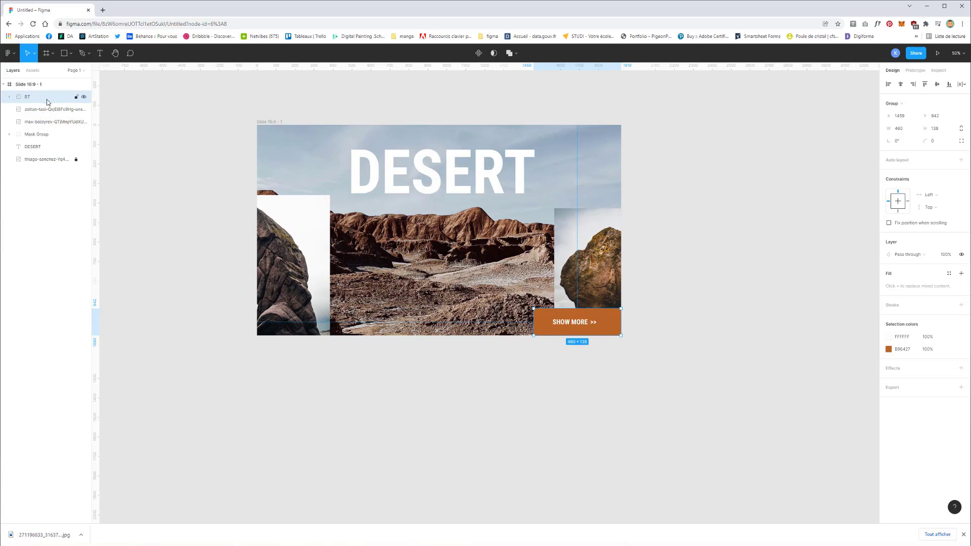
pyautogui.moveTo(617, 288); pyautogui.dragTo(543, 208)
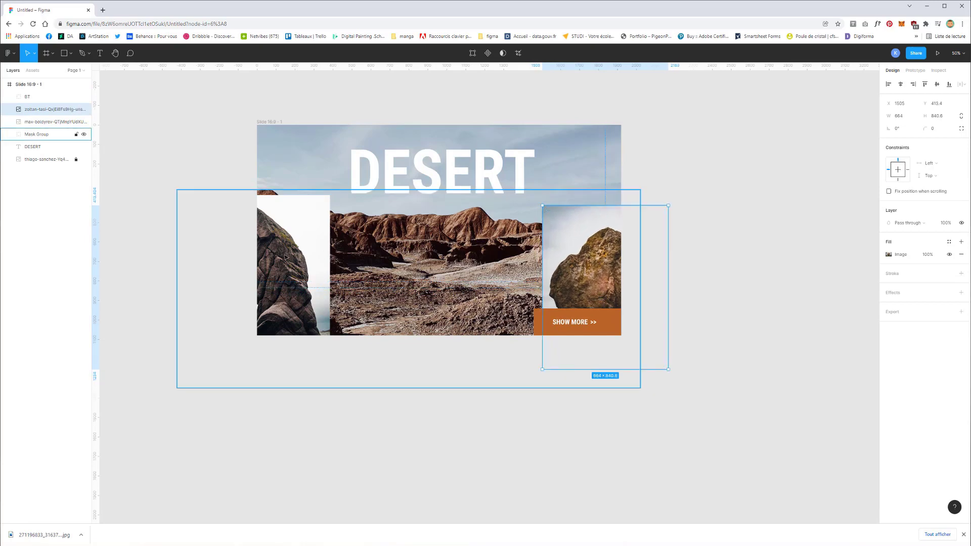
pyautogui.click(56, 122)
# - Nudge the left rock slightly left and begin a pen outline along its upper edge
pyautogui.scroll(3, 121, 152)
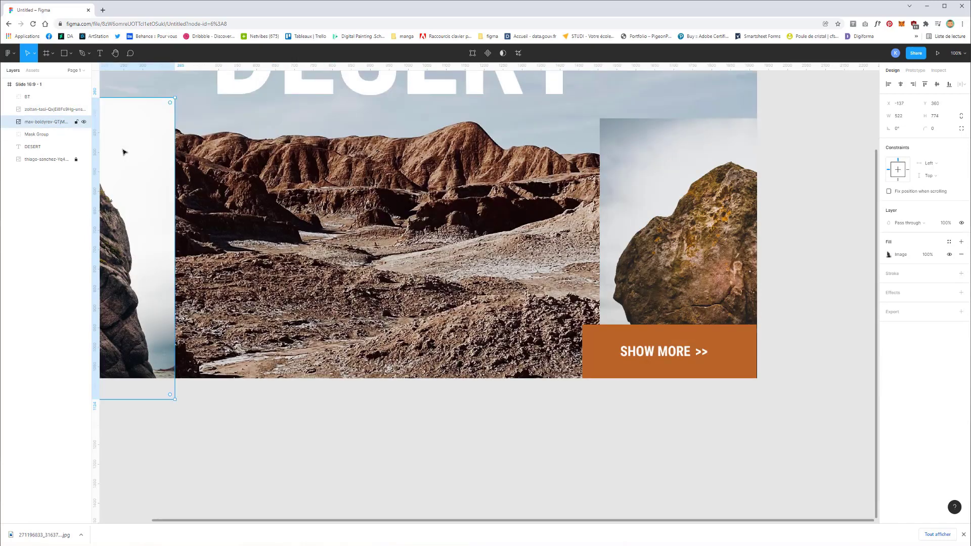
pyautogui.scroll(3, 158, 156)
pyautogui.moveTo(322, 295); pyautogui.dragTo(317, 295)
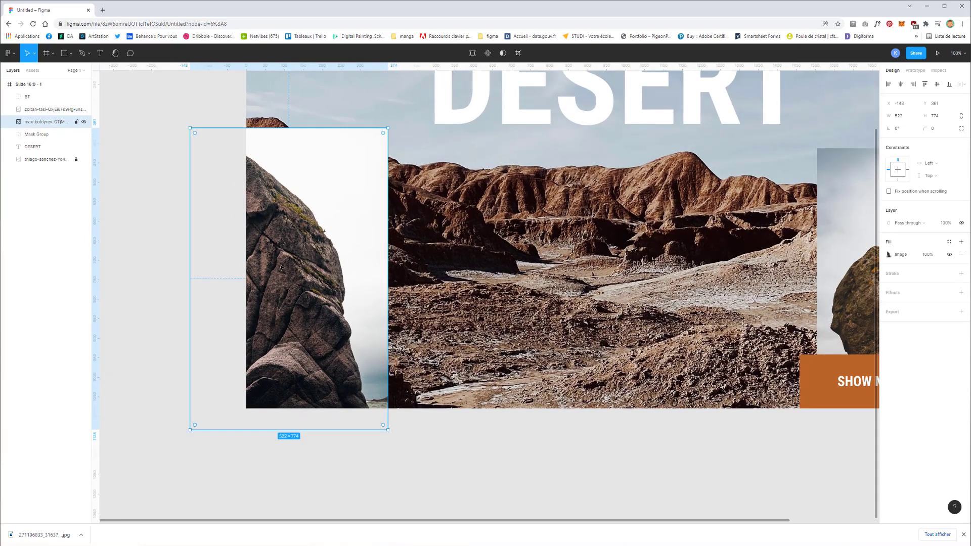
pyautogui.click(82, 56)
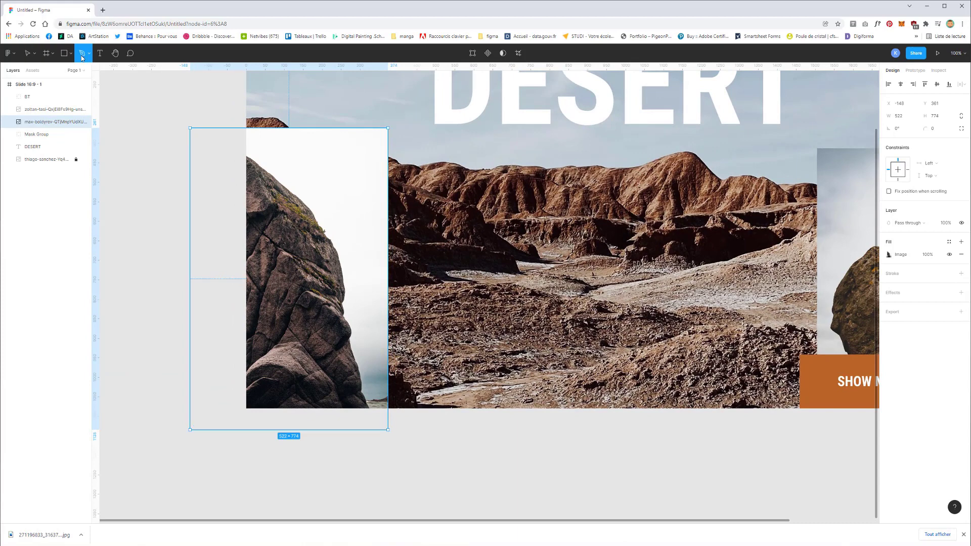
pyautogui.click(245, 156)
pyautogui.moveTo(282, 186); pyautogui.dragTo(292, 196)
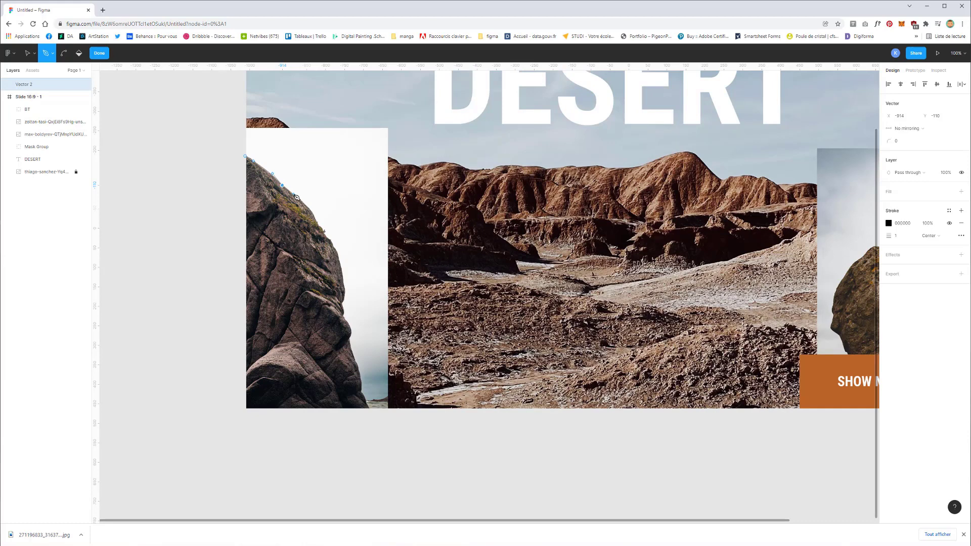
pyautogui.moveTo(315, 217); pyautogui.dragTo(323, 230)
pyautogui.click(330, 240)
pyautogui.click(338, 257)
pyautogui.moveTo(345, 286); pyautogui.dragTo(344, 290)
# - Continue the outline down the rock's edge to its bottom and close it
pyautogui.click(341, 304)
pyautogui.click(343, 317)
pyautogui.click(349, 322)
pyautogui.click(349, 340)
pyautogui.click(357, 364)
pyautogui.click(361, 380)
pyautogui.moveTo(367, 408); pyautogui.dragTo(367, 413)
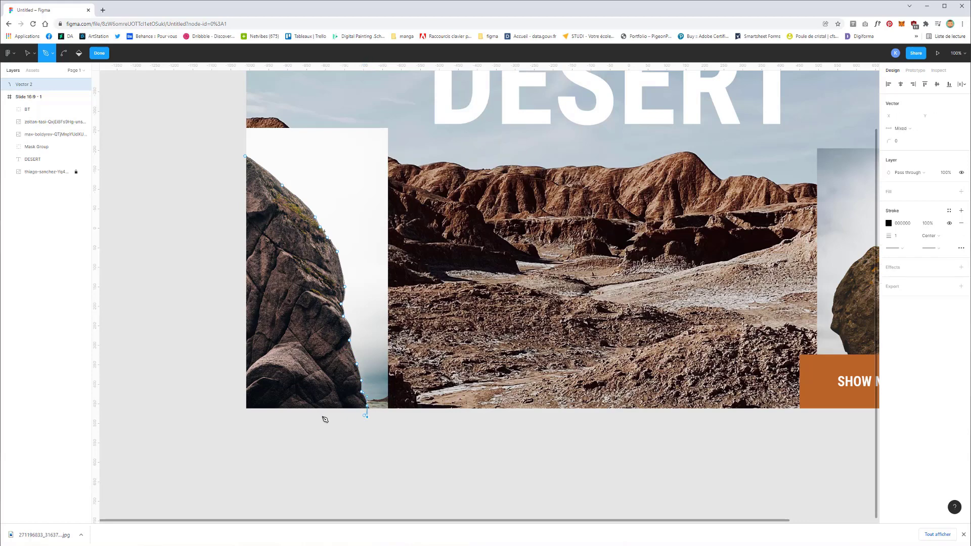
pyautogui.click(244, 158)
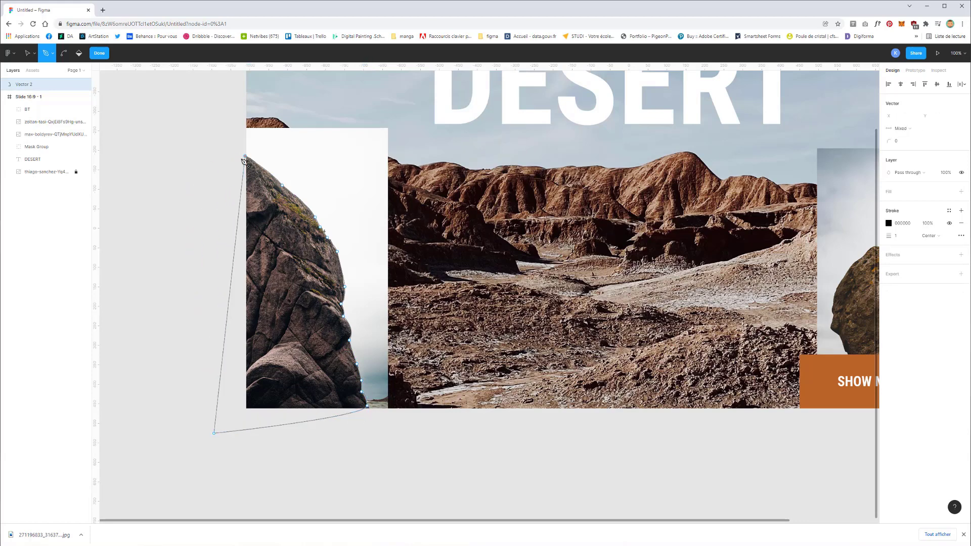
# - Move Vector 2 into Slide 16:9 - 1 and reselect the left rock photo
pyautogui.moveTo(35, 84); pyautogui.dragTo(38, 141)
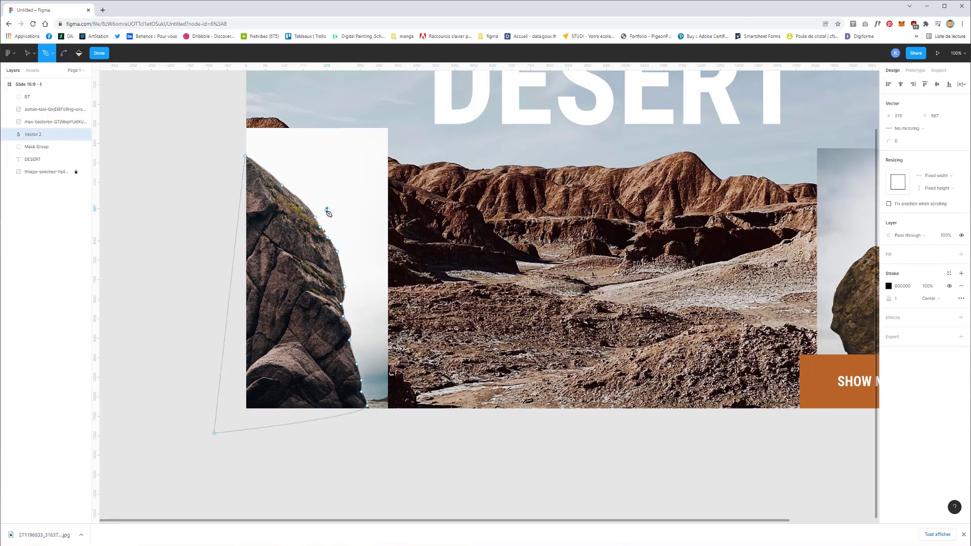
pyautogui.press('Escape')
pyautogui.moveTo(202, 114)
pyautogui.mouseDown()
pyautogui.moveTo(260, 187)
pyautogui.moveTo(204, 165)
pyautogui.mouseUp()
pyautogui.click(332, 191)
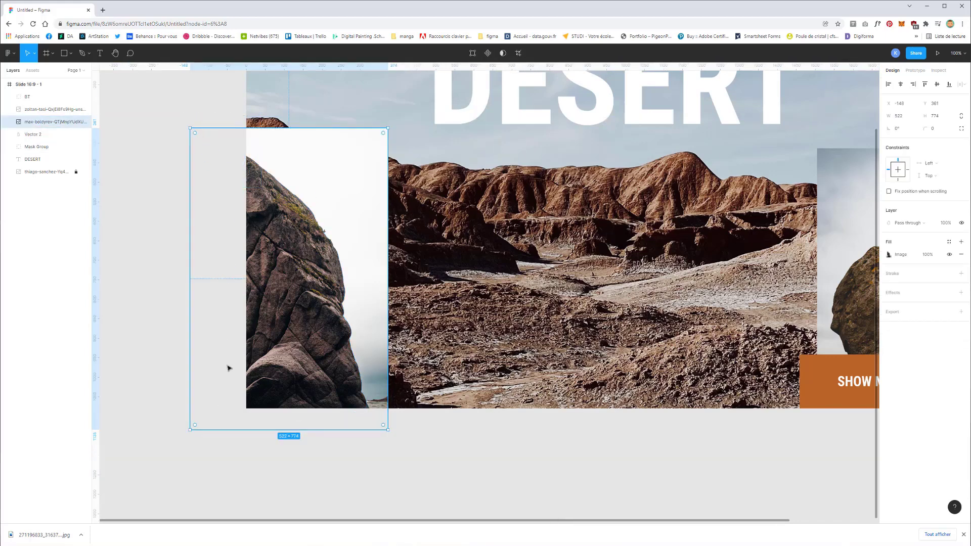
# - Mask the left rock photo with its outline, swapping the stroke for a fill
pyautogui.moveTo(228, 368); pyautogui.dragTo(215, 330)
pyautogui.press('Escape')
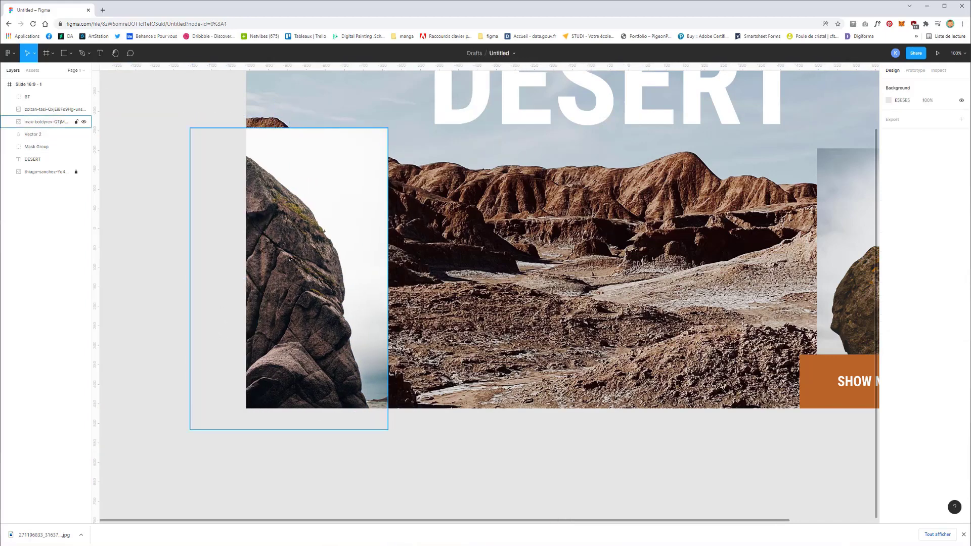
pyautogui.moveTo(151, 237); pyautogui.dragTo(242, 290)
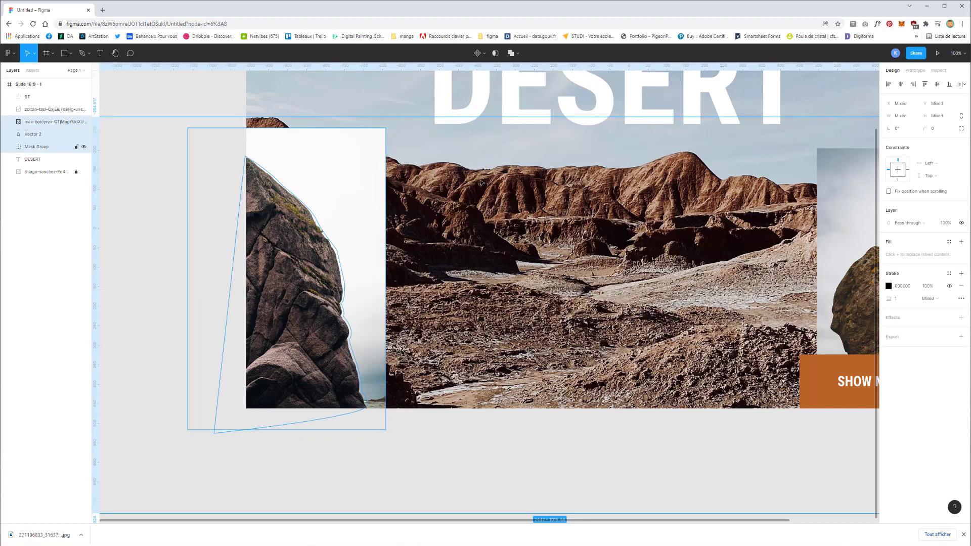
pyautogui.rightClick(336, 193)
pyautogui.moveTo(376, 243)
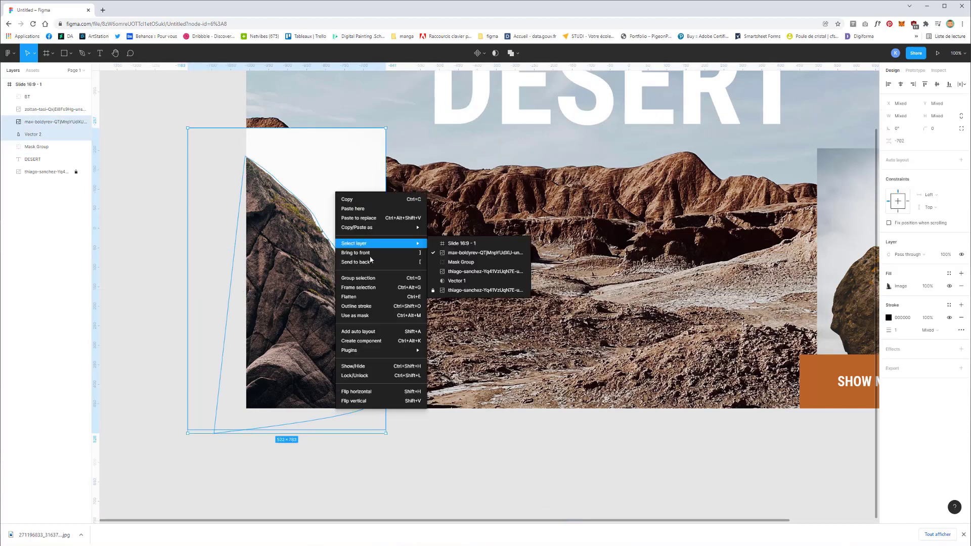
pyautogui.click(363, 316)
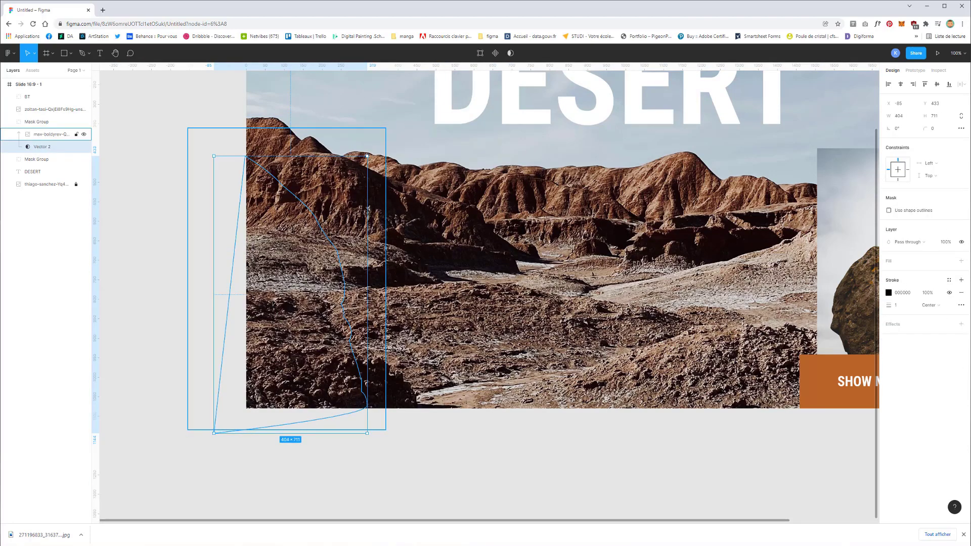
pyautogui.click(962, 293)
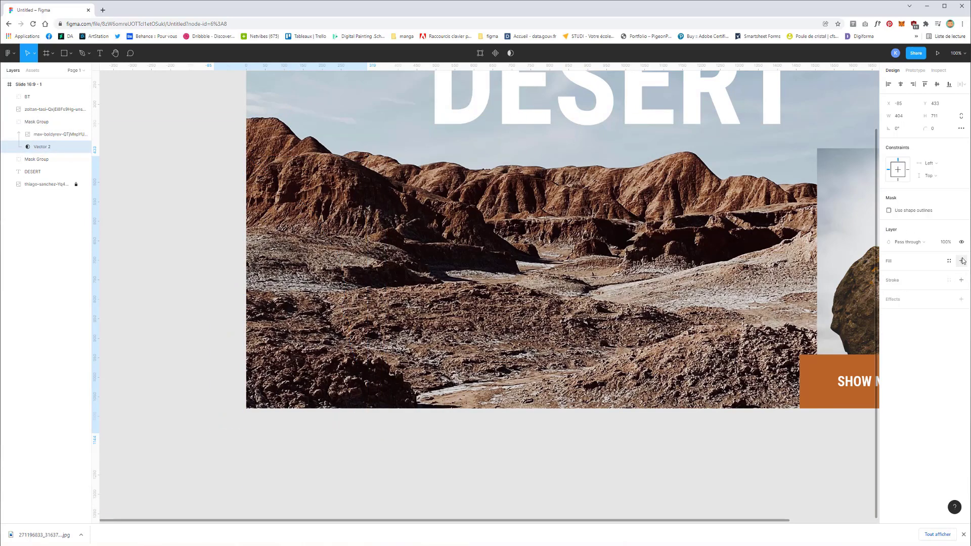
pyautogui.click(963, 261)
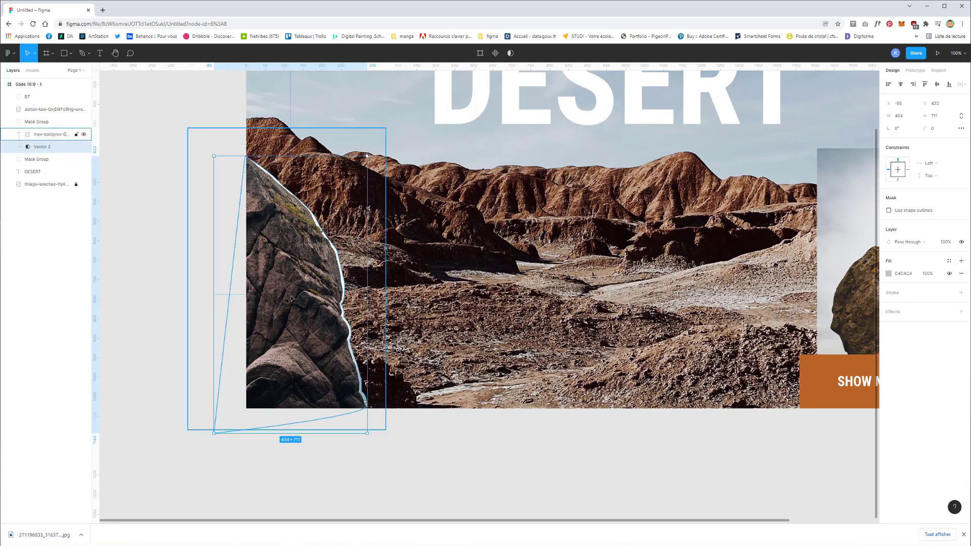
pyautogui.moveTo(295, 304); pyautogui.dragTo(292, 301)
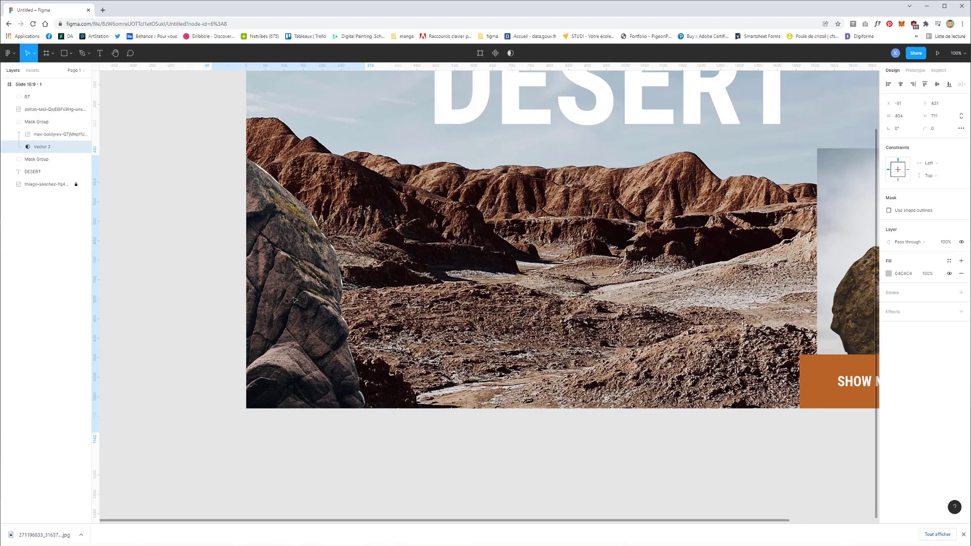
# - Rename the mask group to rocher g
pyautogui.hscroll(5, 626, 249)
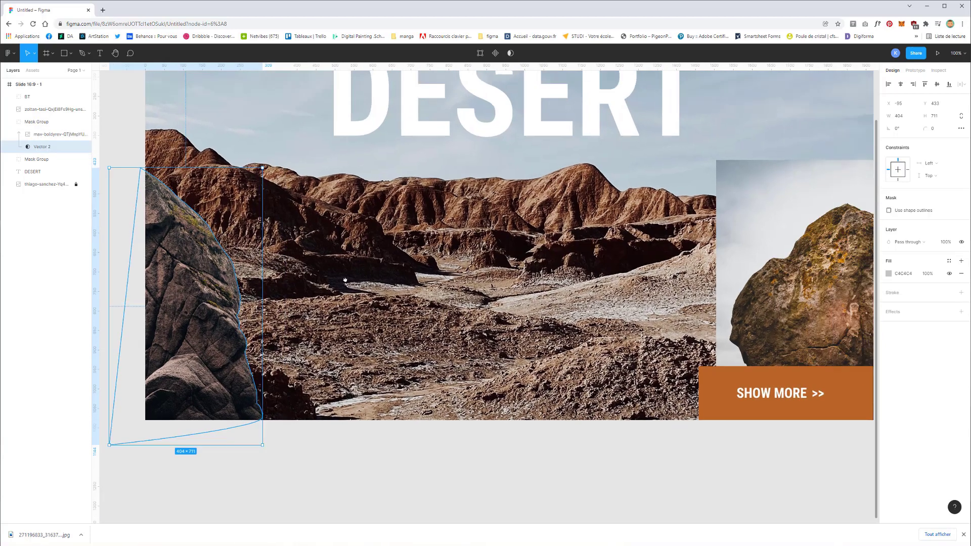
pyautogui.click(626, 249)
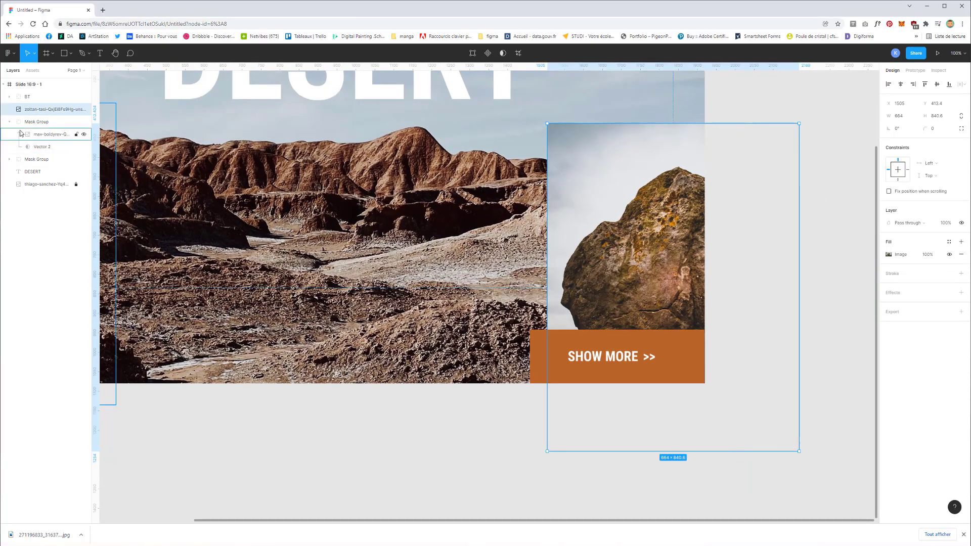
pyautogui.click(39, 121)
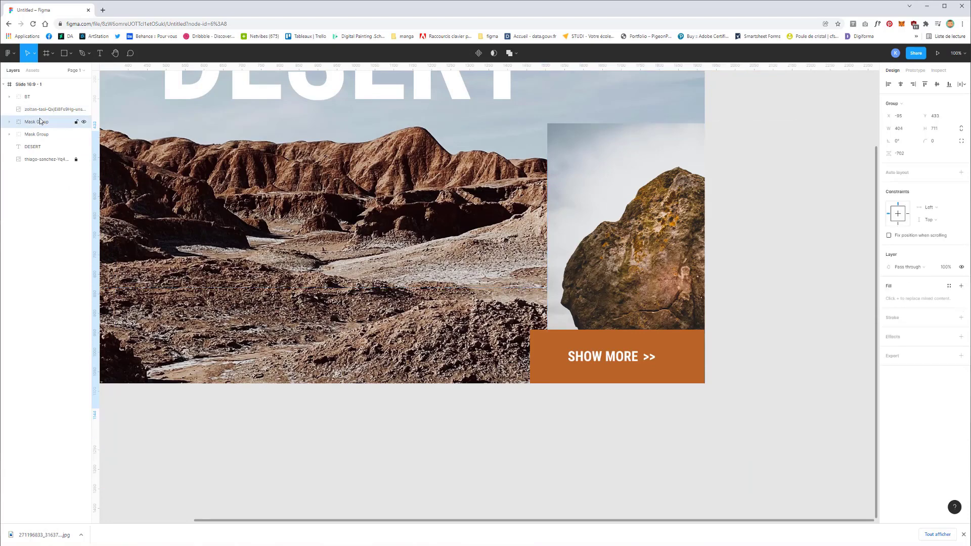
pyautogui.doubleClick(39, 121)
pyautogui.write('rc')
pyautogui.press('Return')
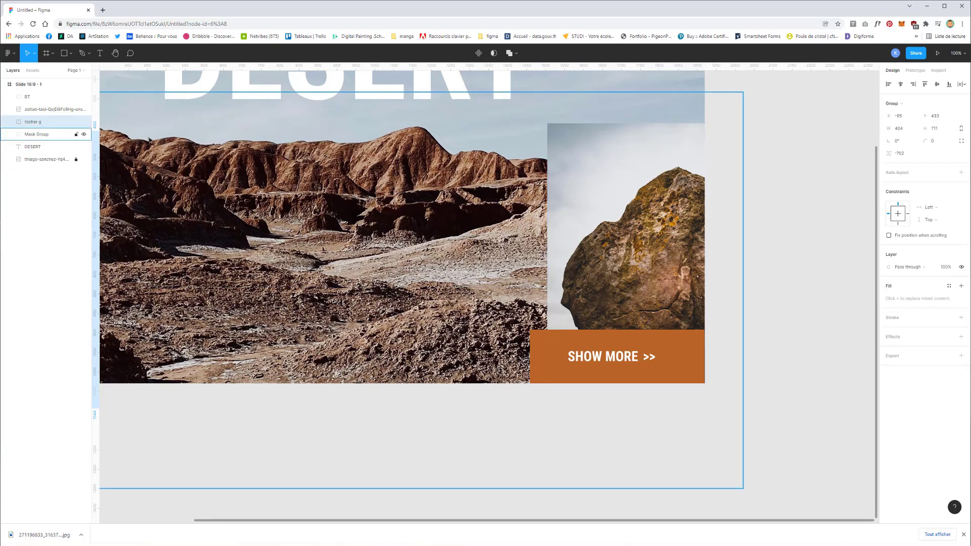
# - Start a new pen outline at the boulder's top
pyautogui.click(51, 110)
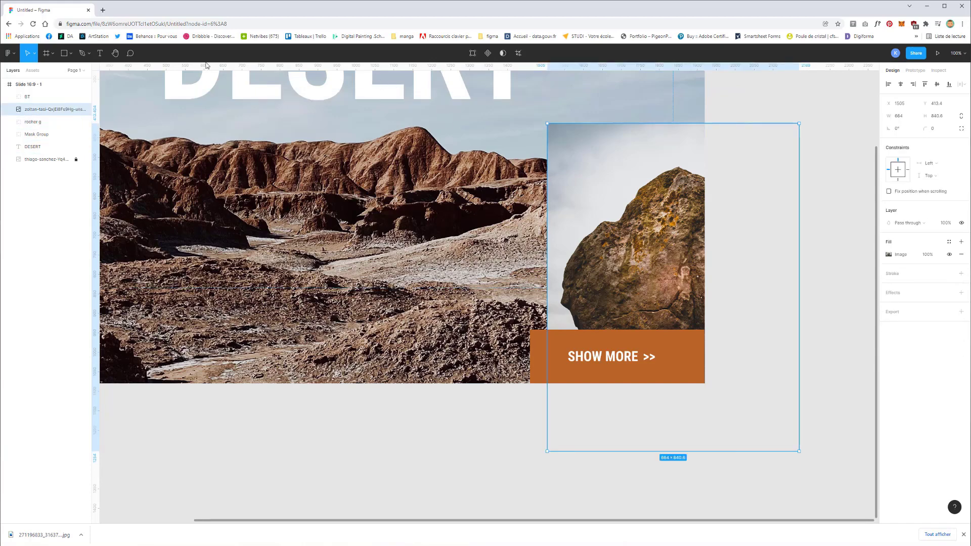
pyautogui.press('p')
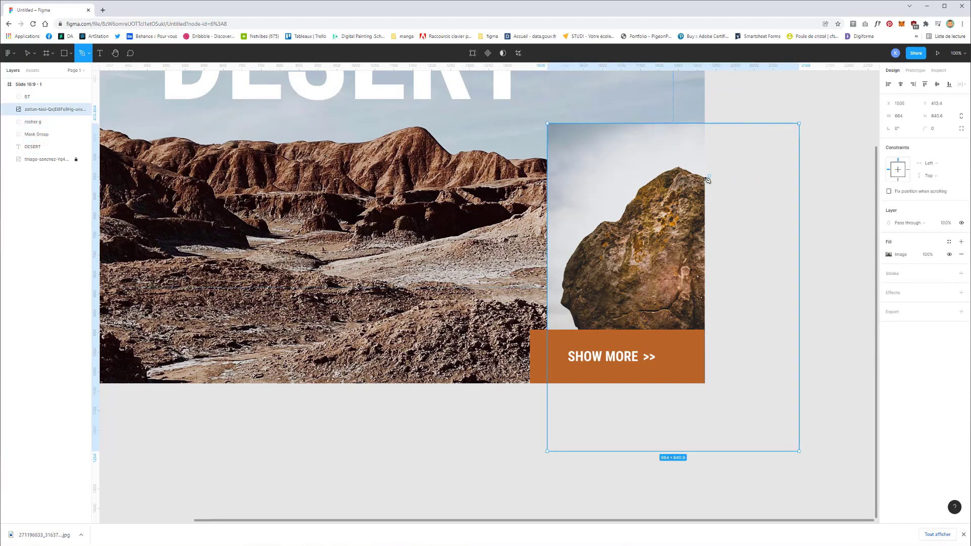
pyautogui.click(707, 178)
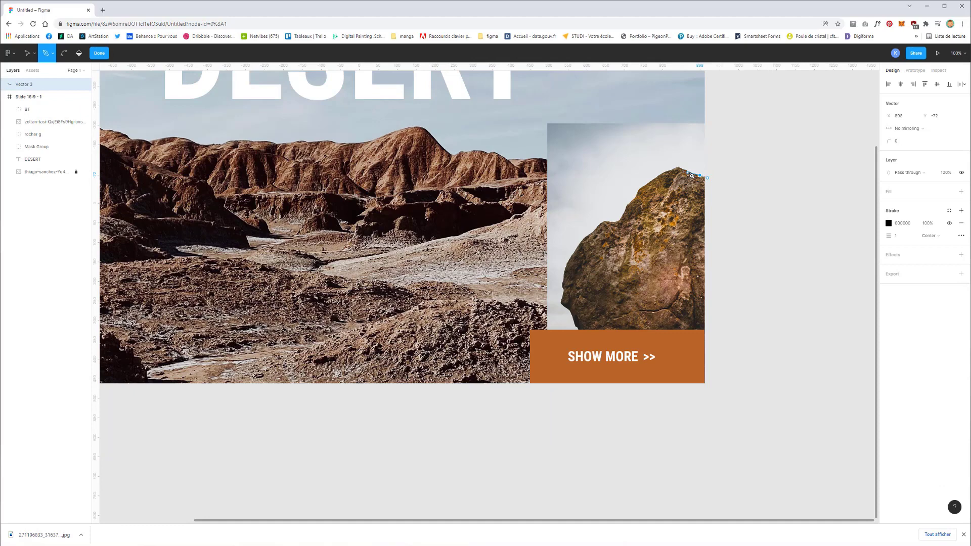
# - Trace outline points along the boulder's top and down its left side
pyautogui.click(688, 171)
pyautogui.moveTo(679, 167); pyautogui.dragTo(666, 170)
pyautogui.click(668, 171)
pyautogui.click(658, 176)
pyautogui.click(635, 198)
pyautogui.click(626, 212)
pyautogui.click(616, 221)
pyautogui.click(604, 220)
pyautogui.click(593, 232)
pyautogui.click(579, 245)
# - Extend the outline around the lower left and below the slide, close it, and move Vector 3 into the slide
pyautogui.moveTo(564, 276); pyautogui.dragTo(567, 295)
pyautogui.click(564, 289)
pyautogui.click(560, 302)
pyautogui.click(570, 310)
pyautogui.click(574, 322)
pyautogui.click(578, 329)
pyautogui.click(634, 418)
pyautogui.click(790, 409)
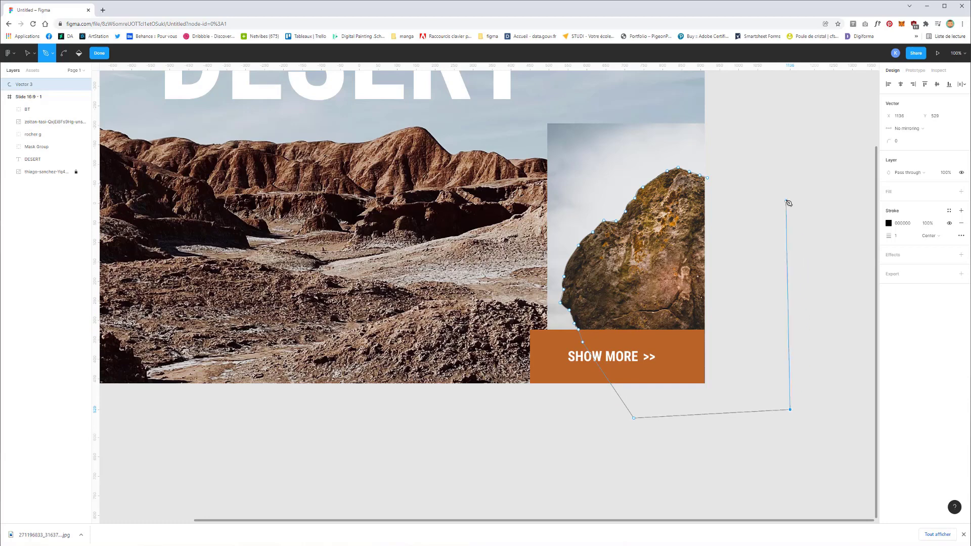
pyautogui.click(787, 200)
pyautogui.click(707, 178)
pyautogui.moveTo(30, 84)
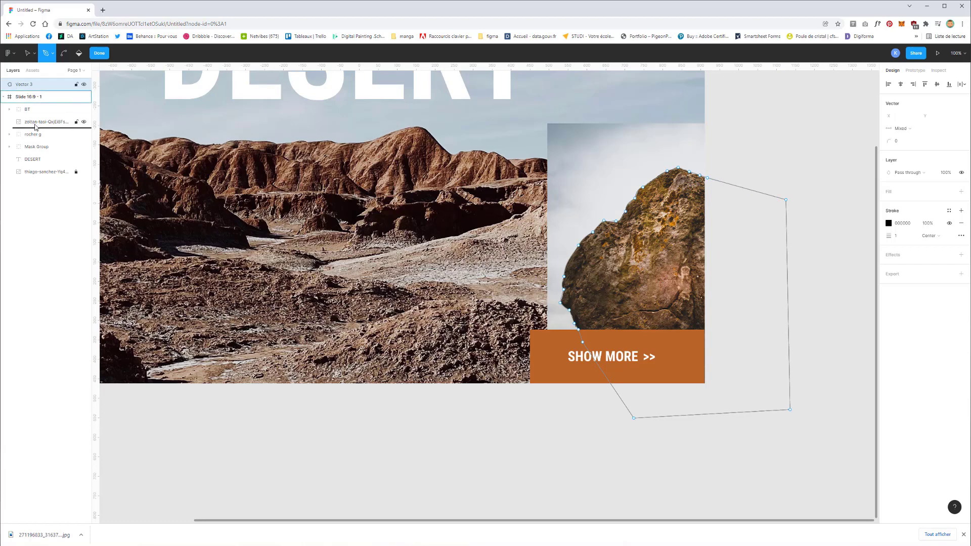
pyautogui.moveTo(25, 88); pyautogui.dragTo(28, 126)
# - Apply a mask to the wrong group, then undo it
pyautogui.click(310, 180)
pyautogui.rightClick(310, 181)
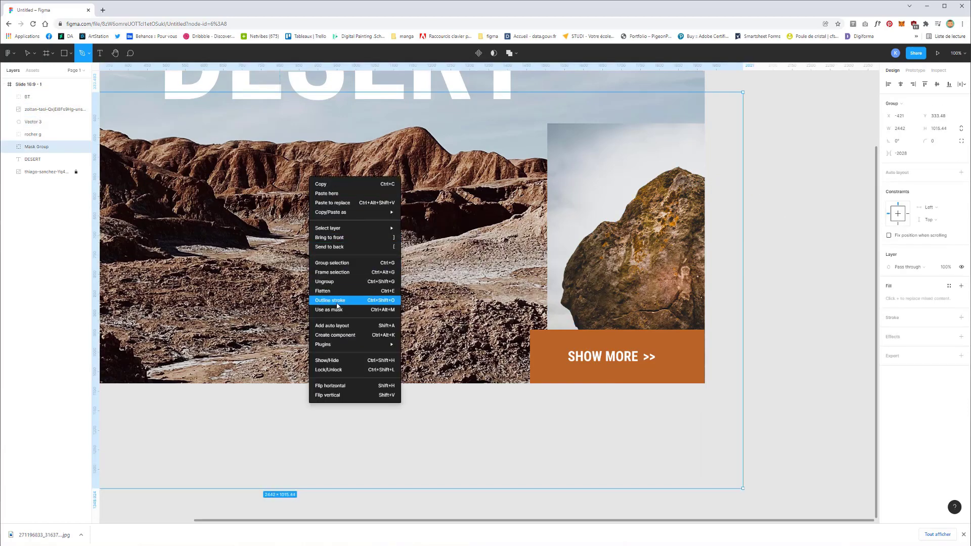
pyautogui.click(353, 310)
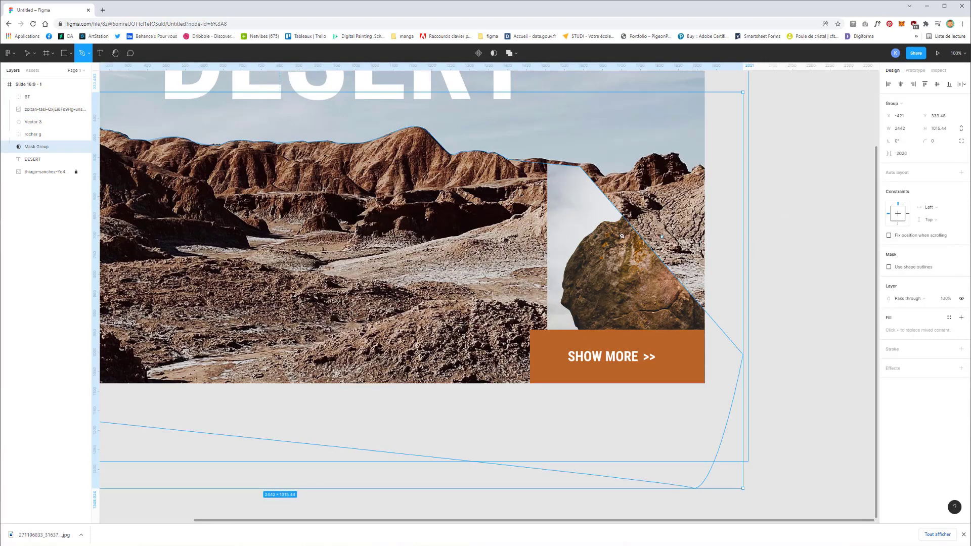
pyautogui.hotkey('ctrl', 'z')
# - Mask the boulder photo with Vector 3, adding a fill and removing the stroke
pyautogui.click(25, 110)
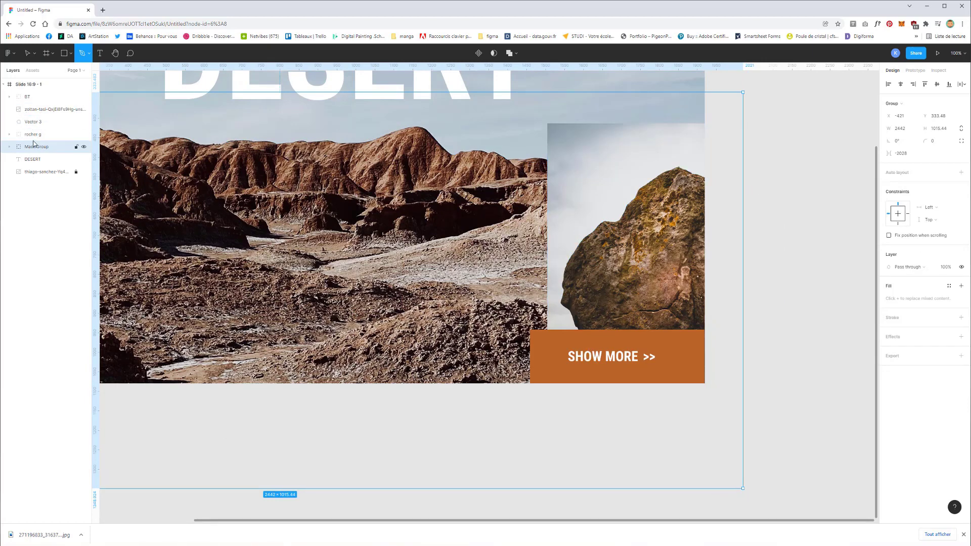
pyautogui.click(33, 122)
pyautogui.keyDown('shift'); pyautogui.click(38, 111); pyautogui.keyUp('shift')
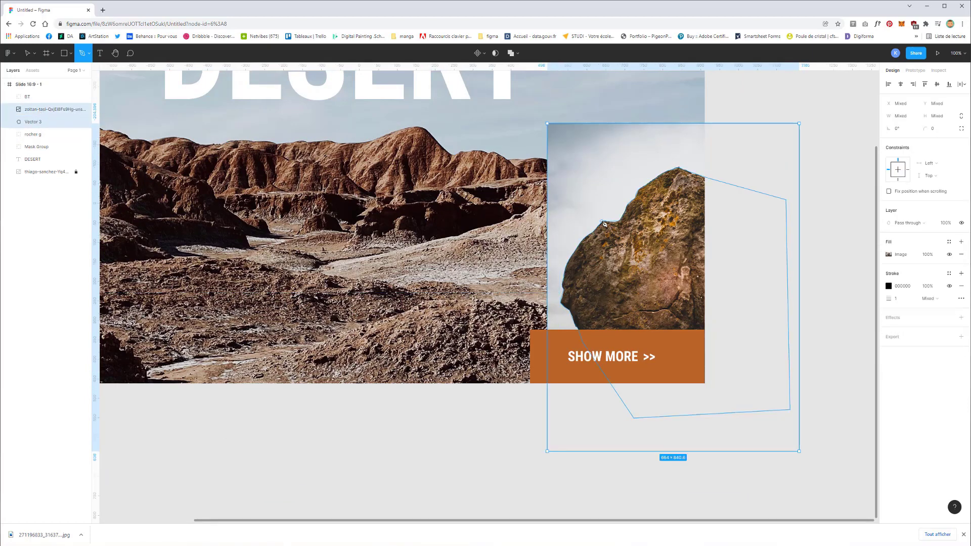
pyautogui.rightClick(658, 251)
pyautogui.click(681, 377)
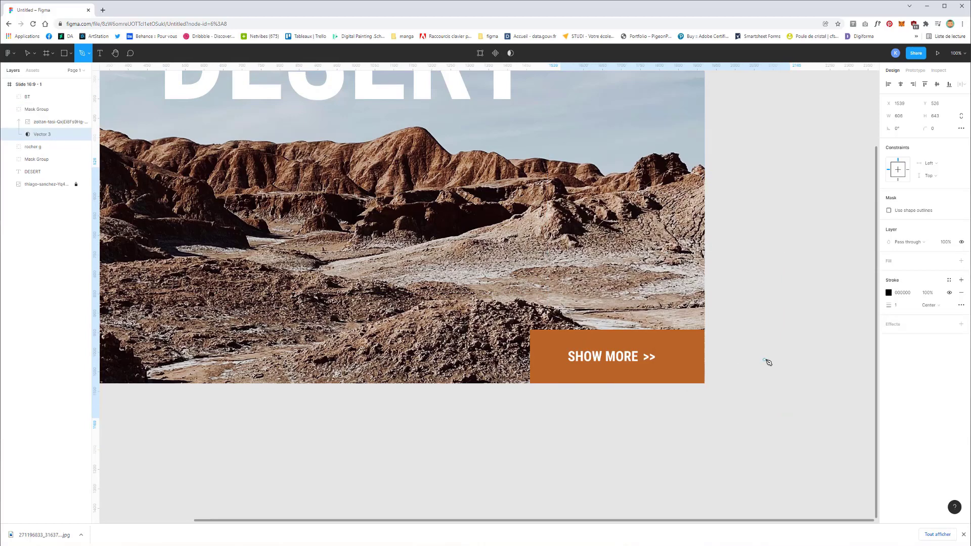
pyautogui.click(961, 261)
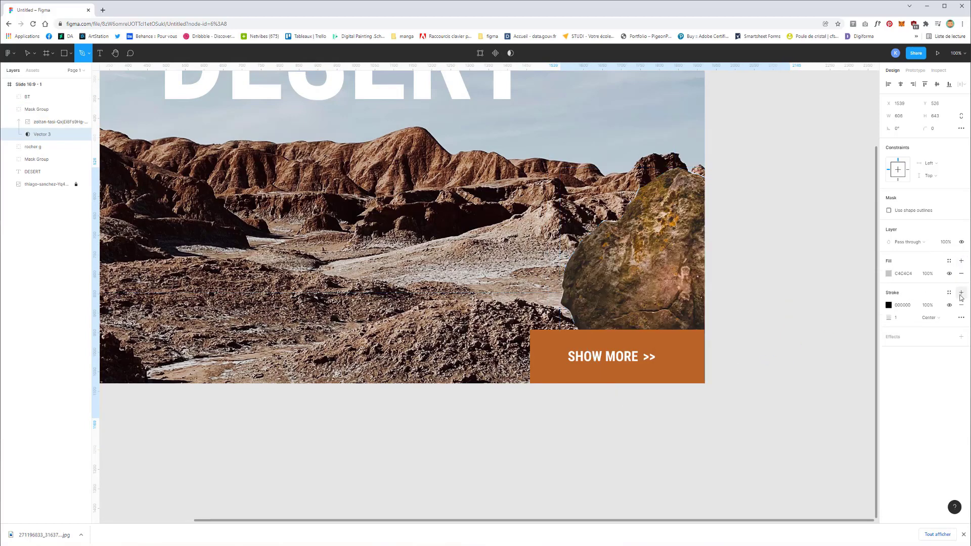
pyautogui.click(960, 312)
# - Discard a stray one-point path and exit the Pen tool
pyautogui.scroll(-2, 687, 294)
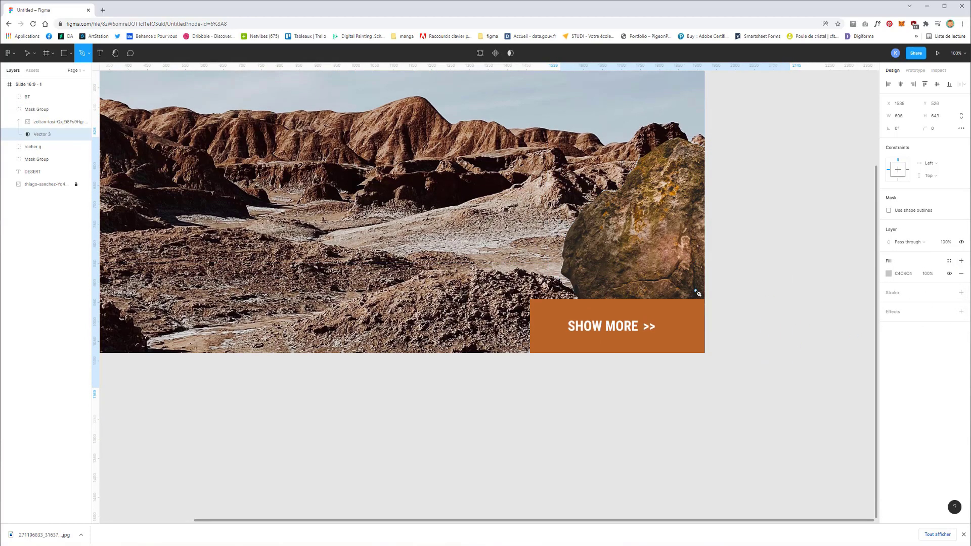
pyautogui.scroll(1, 658, 263)
pyautogui.click(641, 246)
pyautogui.press('Escape')
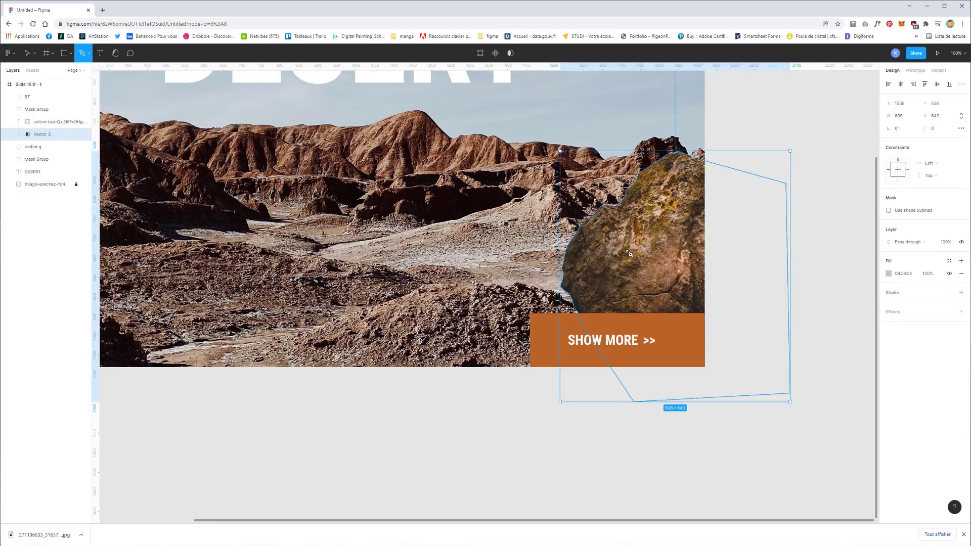
pyautogui.press('Escape')
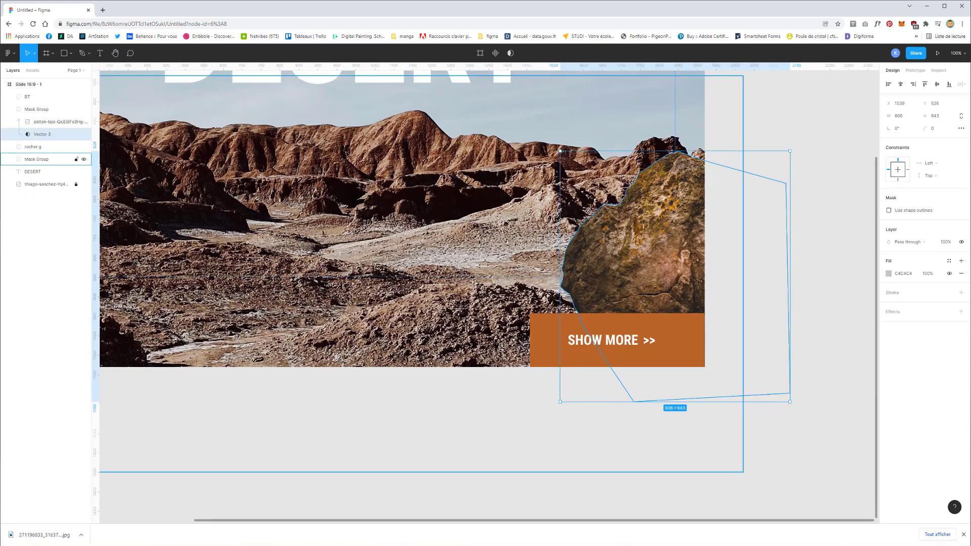
# - Select the right rock photo and its mask shape, then zoom to fit the slide
pyautogui.click(753, 119)
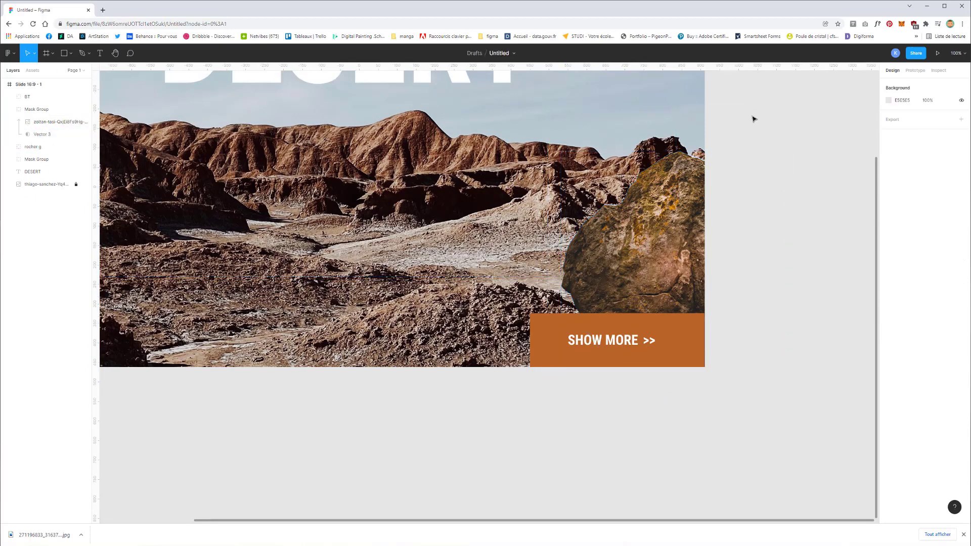
pyautogui.click(708, 162)
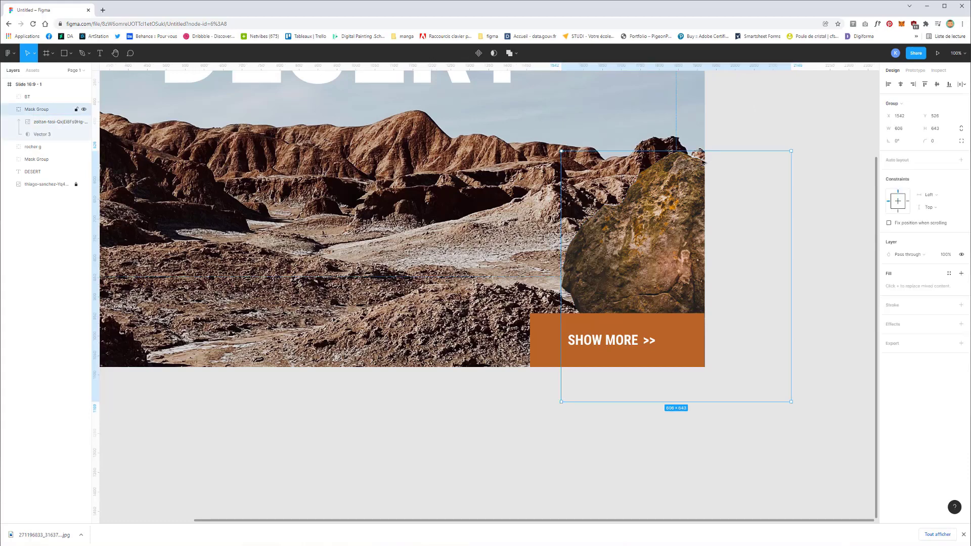
pyautogui.click(37, 133)
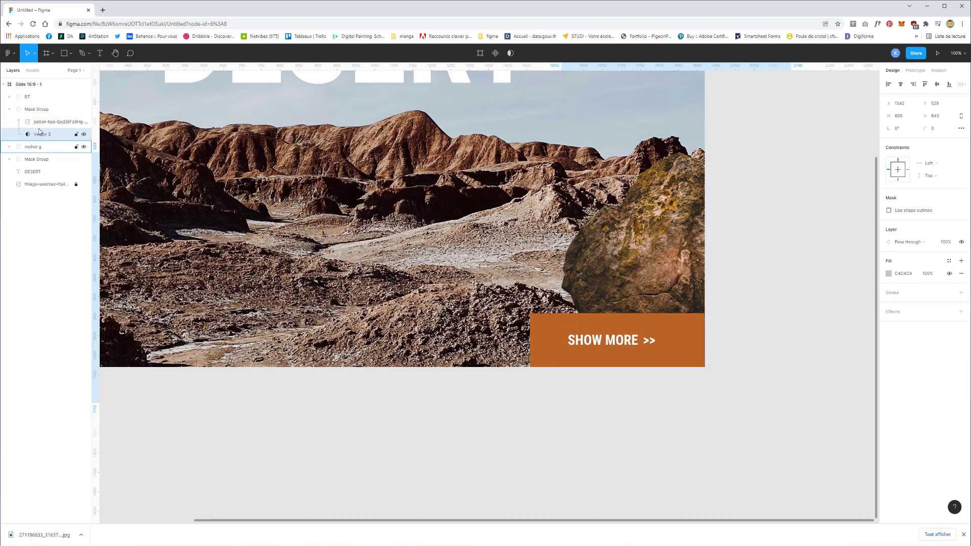
pyautogui.click(696, 446)
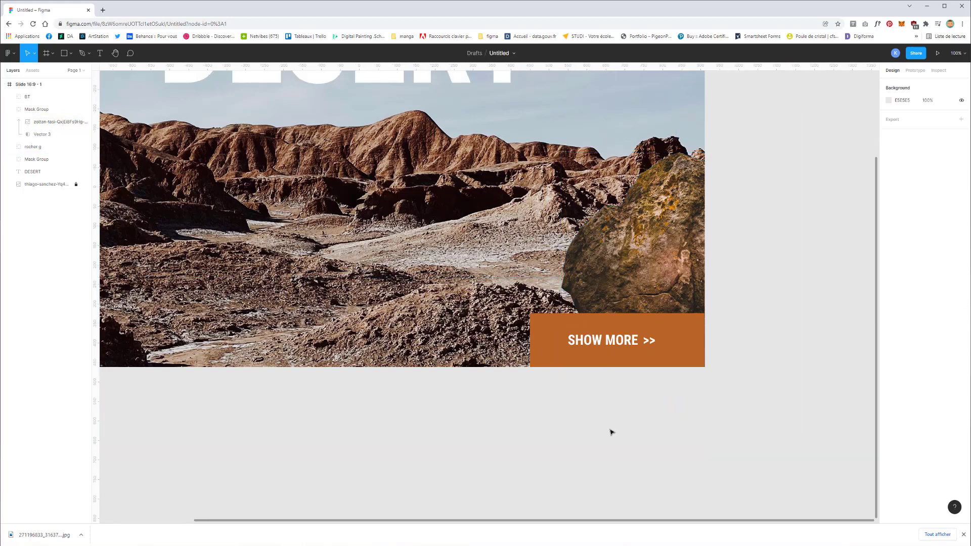
pyautogui.hotkey('shift', '1')
pyautogui.press('+')
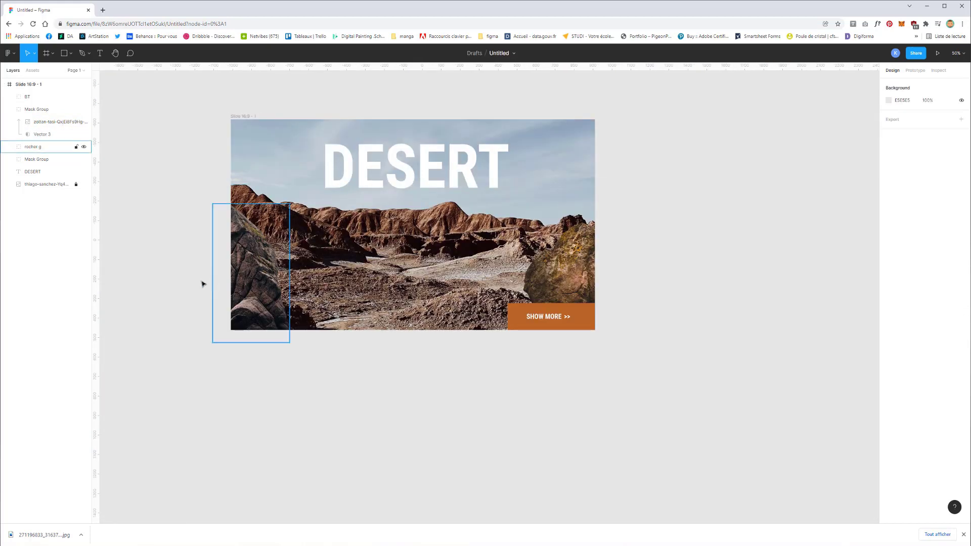
# - Slightly lower the exposure of the photo inside the right rock's mask group
pyautogui.click(546, 286)
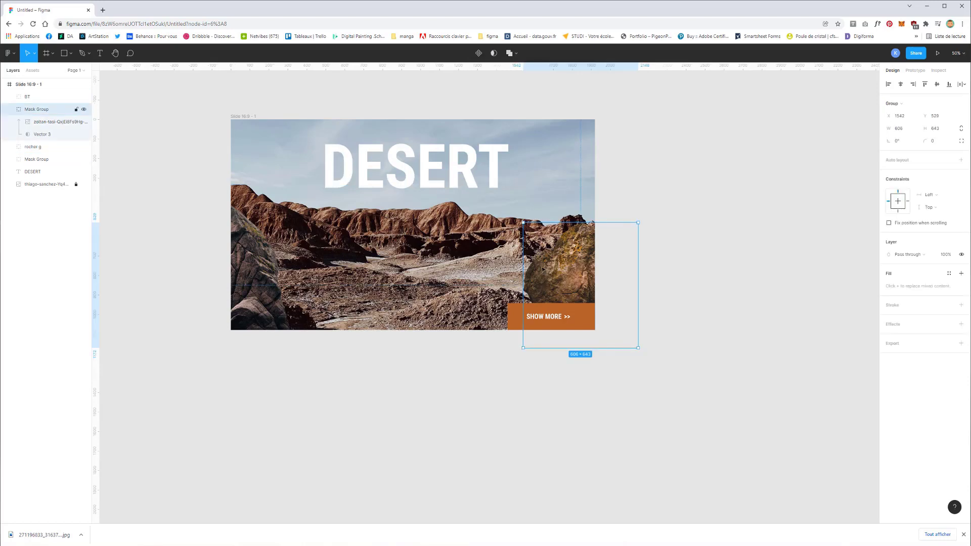
pyautogui.doubleClick(557, 277)
pyautogui.click(890, 243)
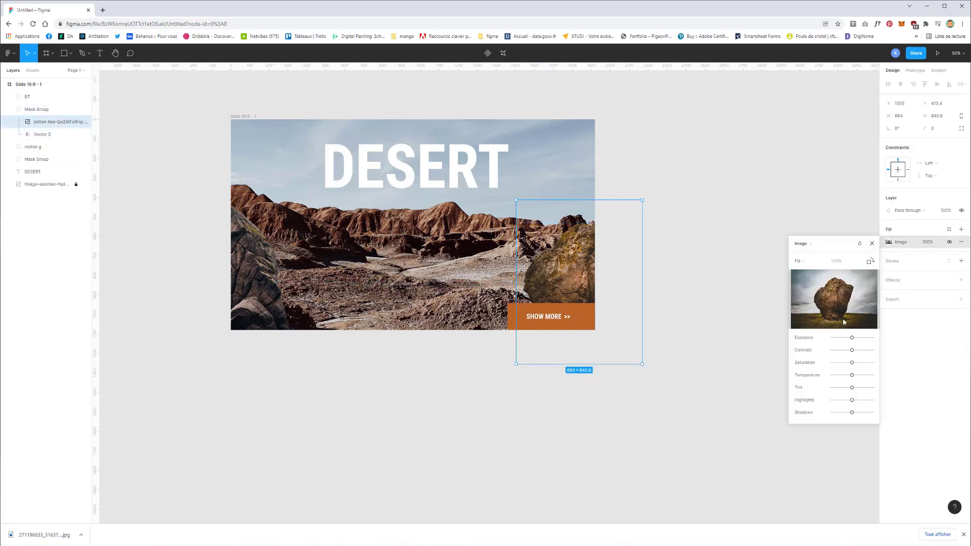
pyautogui.moveTo(843, 337)
pyautogui.mouseDown()
pyautogui.moveTo(853, 338)
pyautogui.moveTo(846, 363)
pyautogui.moveTo(858, 376)
pyautogui.mouseUp()
pyautogui.click(853, 387)
pyautogui.click(872, 244)
pyautogui.click(226, 269)
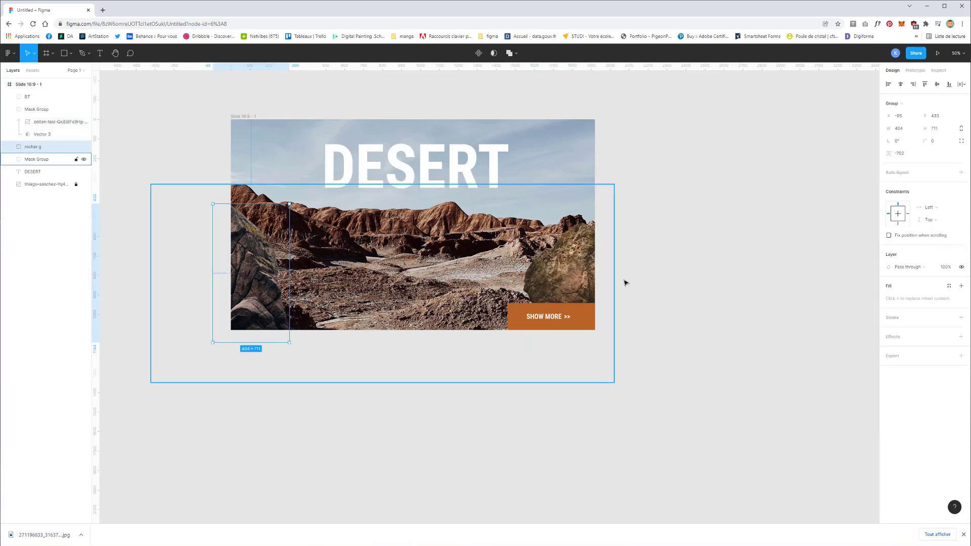
# - Raise the exposure and contrast of the photo in the left rock group
pyautogui.doubleClick(269, 275)
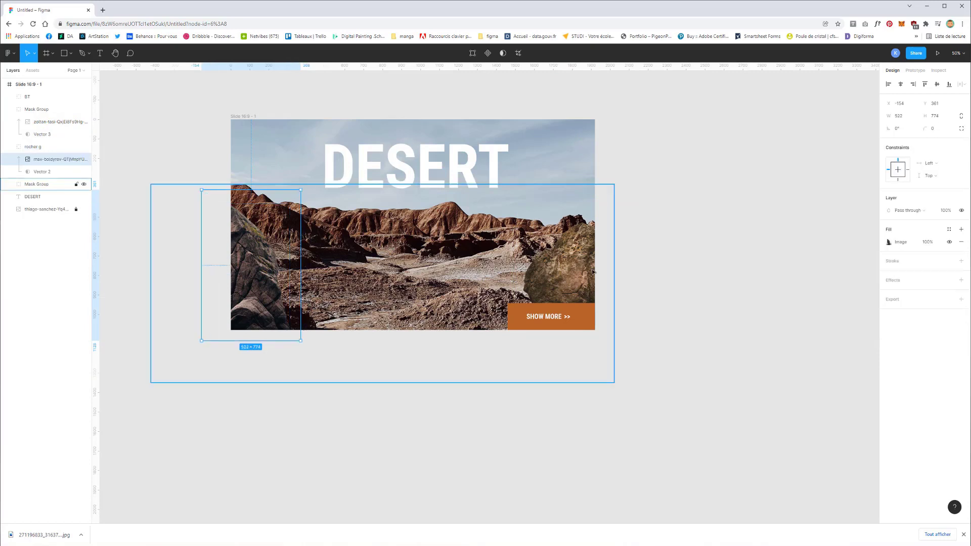
pyautogui.click(889, 242)
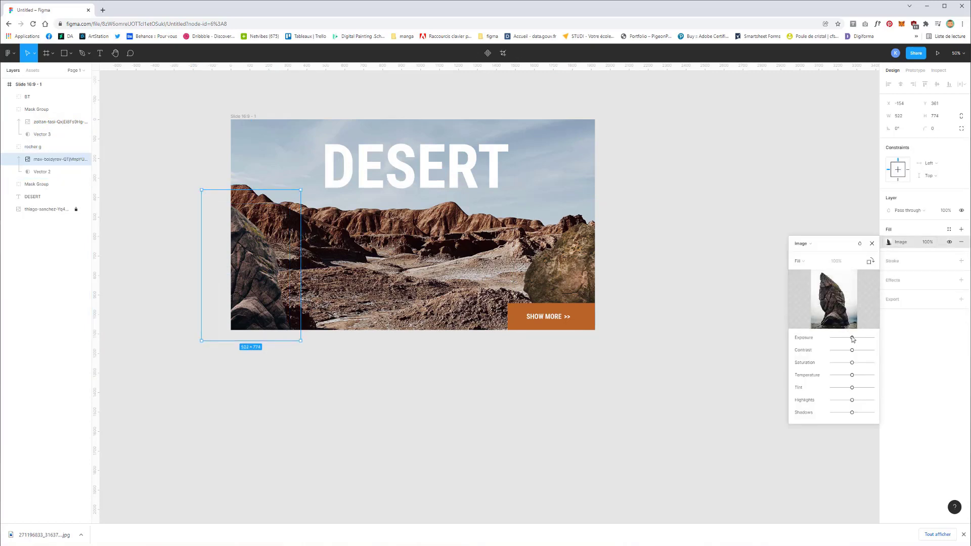
pyautogui.moveTo(854, 336); pyautogui.dragTo(855, 336)
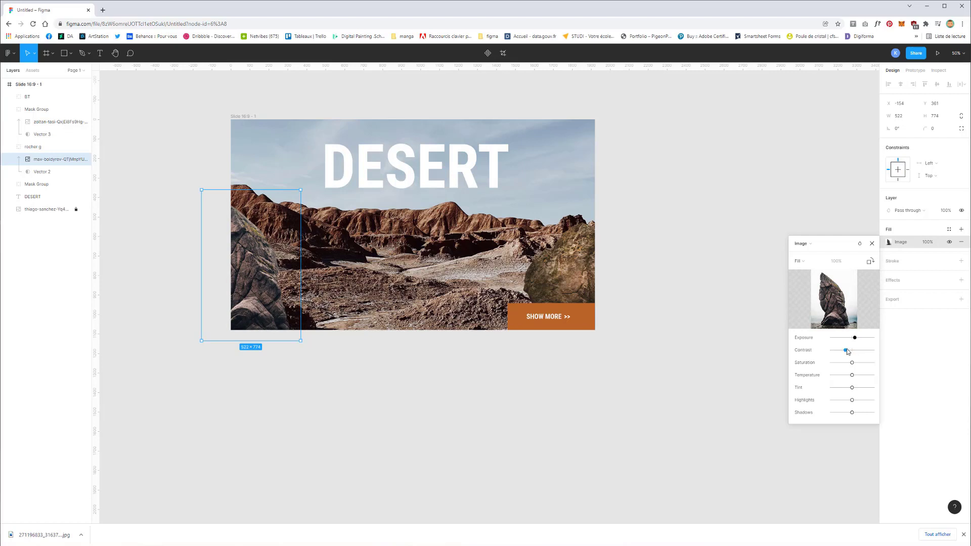
pyautogui.moveTo(848, 352); pyautogui.dragTo(858, 351)
pyautogui.press('Escape')
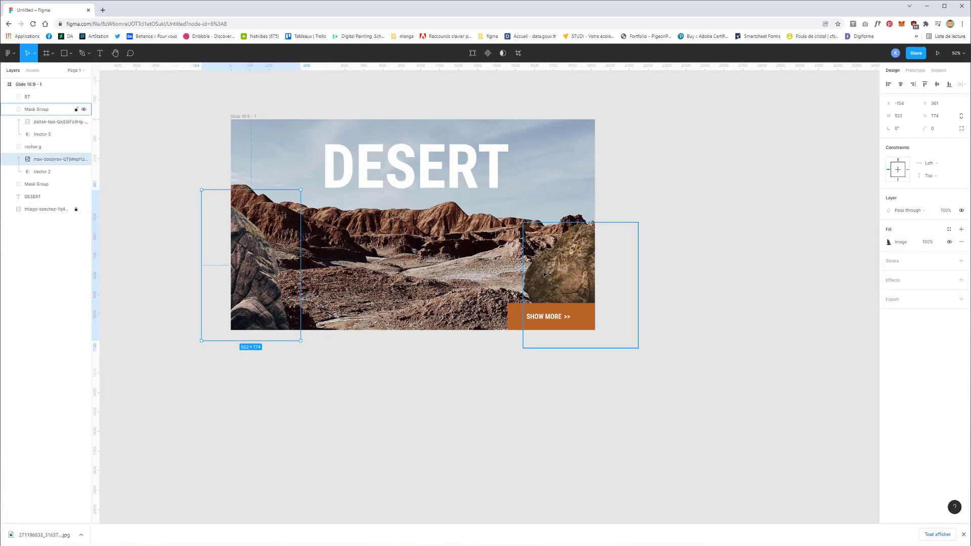
# - Fine-tune the colour adjustments of the photo inside the right rock's mask
pyautogui.click(578, 276)
pyautogui.doubleClick(561, 259)
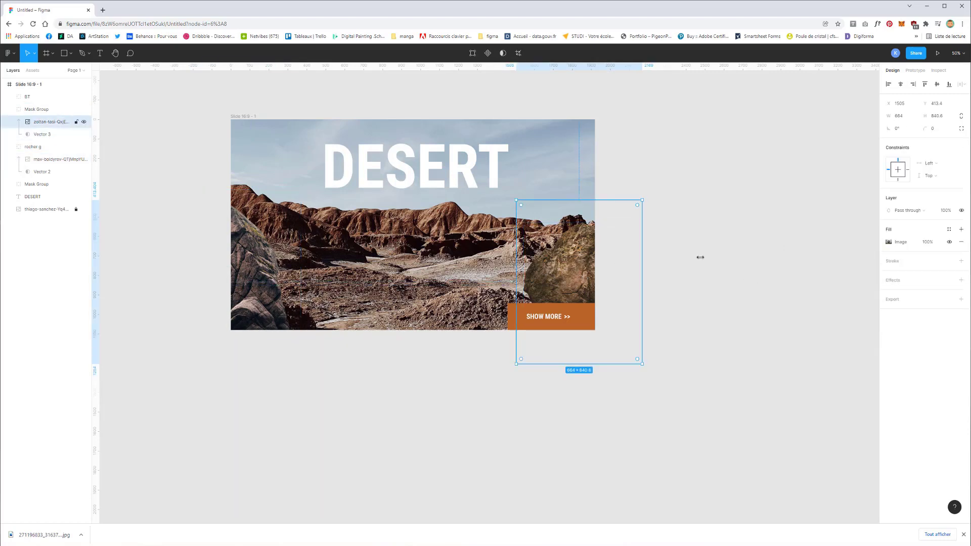
pyautogui.click(894, 242)
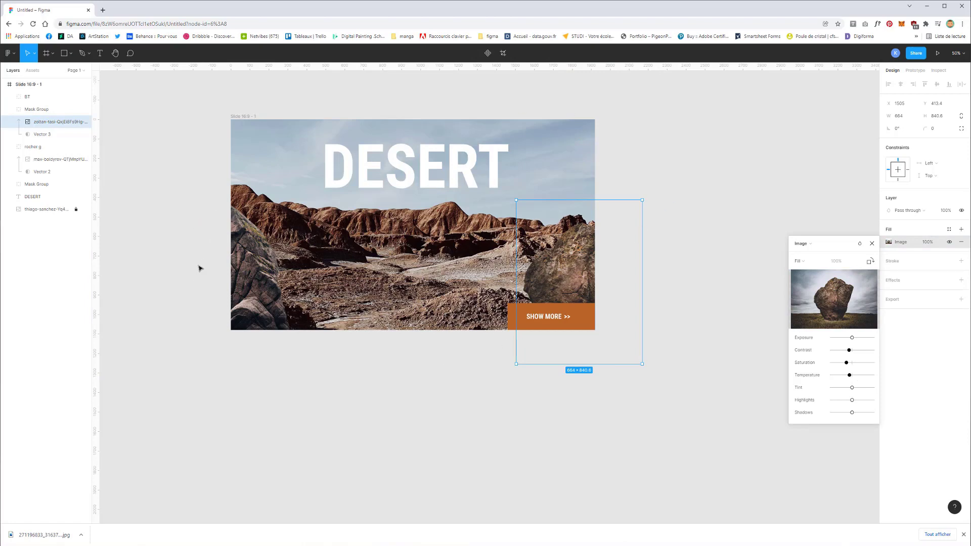
pyautogui.scroll(-1, 200, 268)
pyautogui.scroll(3, 202, 228)
pyautogui.click(18, 86)
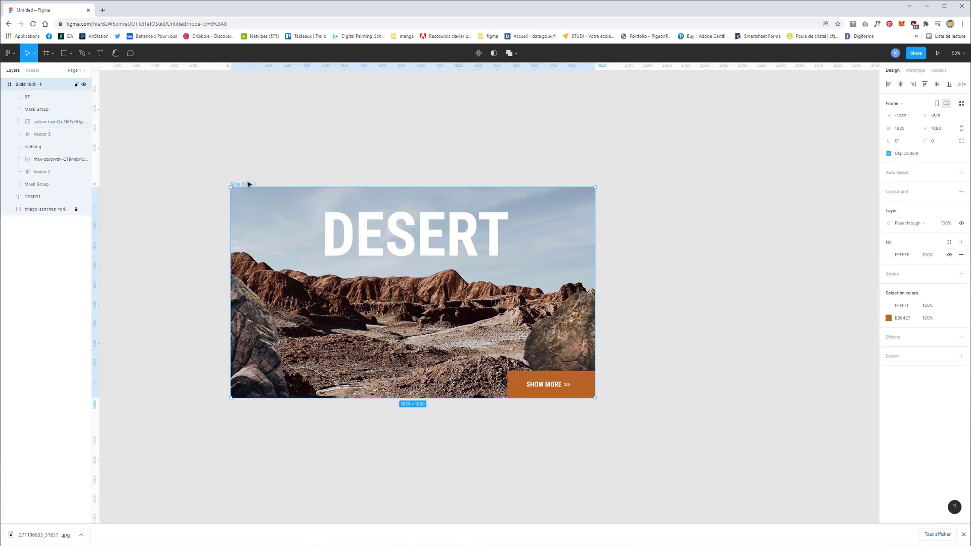
# - Duplicate the slide frame and place the copy below the original
pyautogui.press('-')
pyautogui.press('+')
pyautogui.keyDown('alt'); pyautogui.moveTo(252, 183); pyautogui.dragTo(256, 409); pyautogui.keyUp('alt')
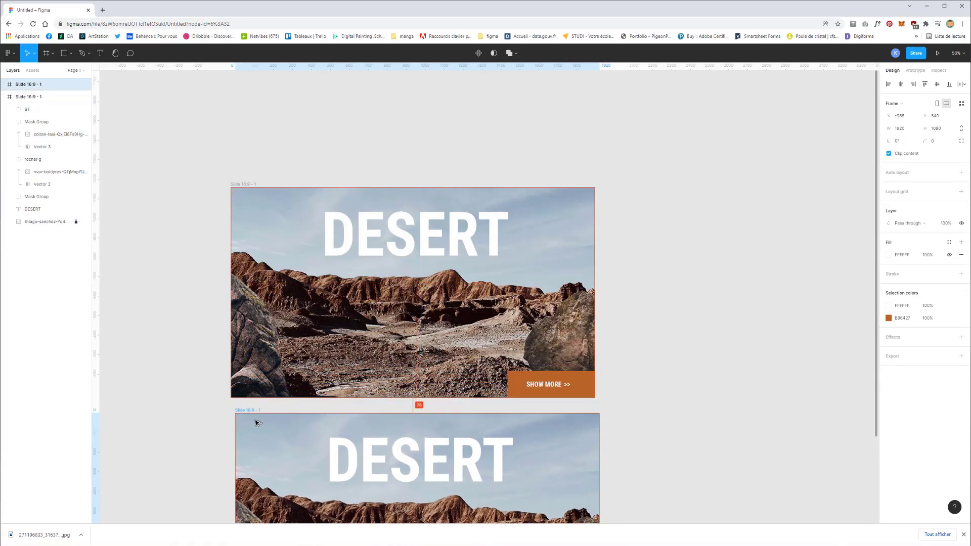
pyautogui.scroll(-5, 243, 348)
pyautogui.scroll(1, 229, 199)
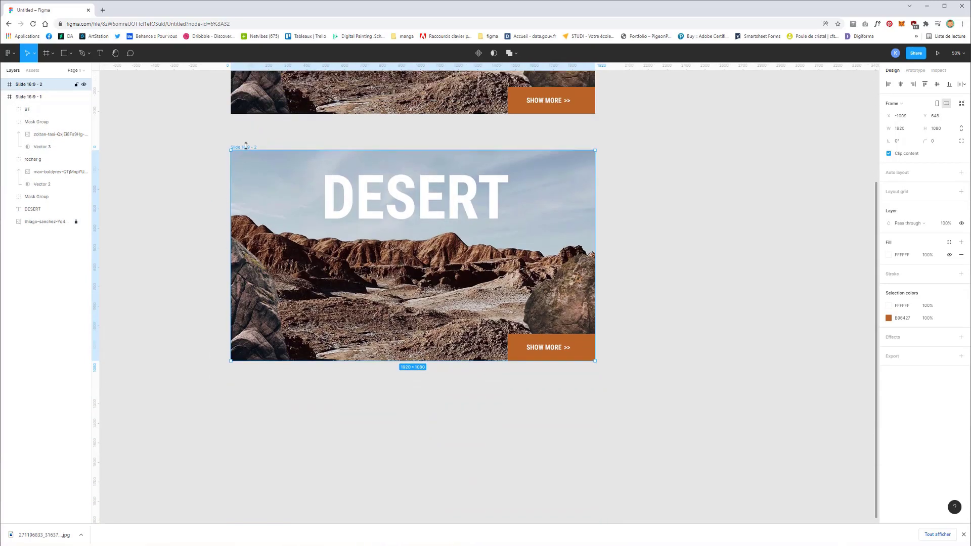
pyautogui.moveTo(245, 160); pyautogui.dragTo(257, 230)
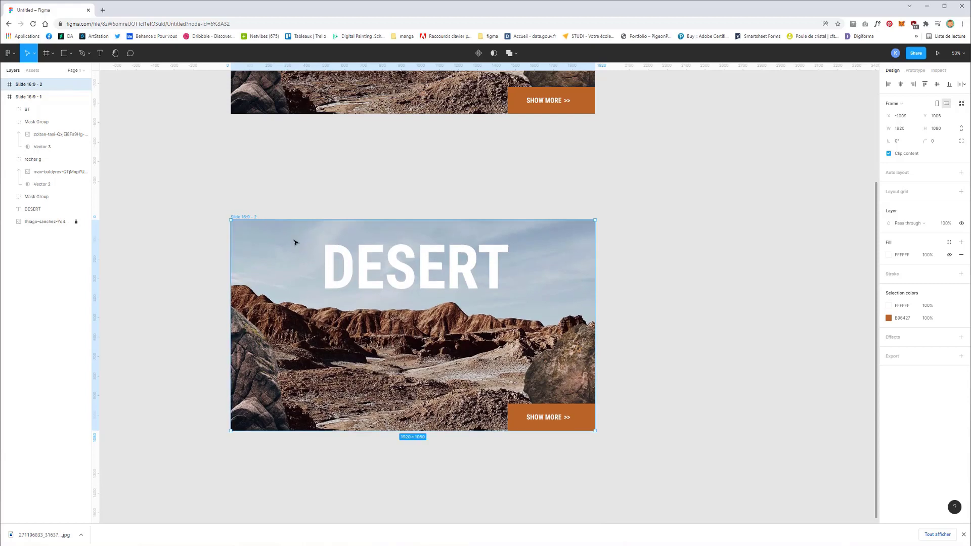
# - On the copy, drop the DESERT title behind the mountains and push both rocks nearly out of view
pyautogui.click(379, 276)
pyautogui.moveTo(404, 273); pyautogui.dragTo(407, 335)
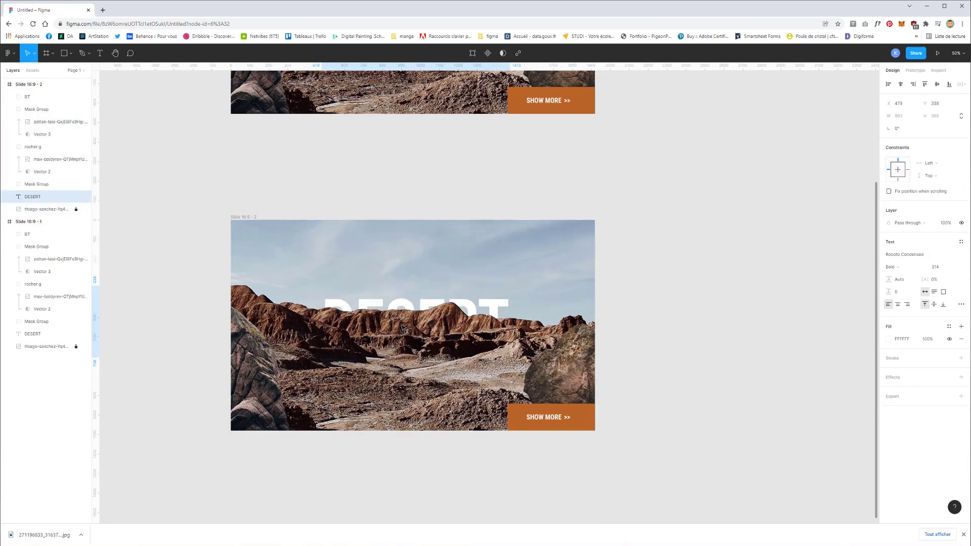
pyautogui.click(607, 382)
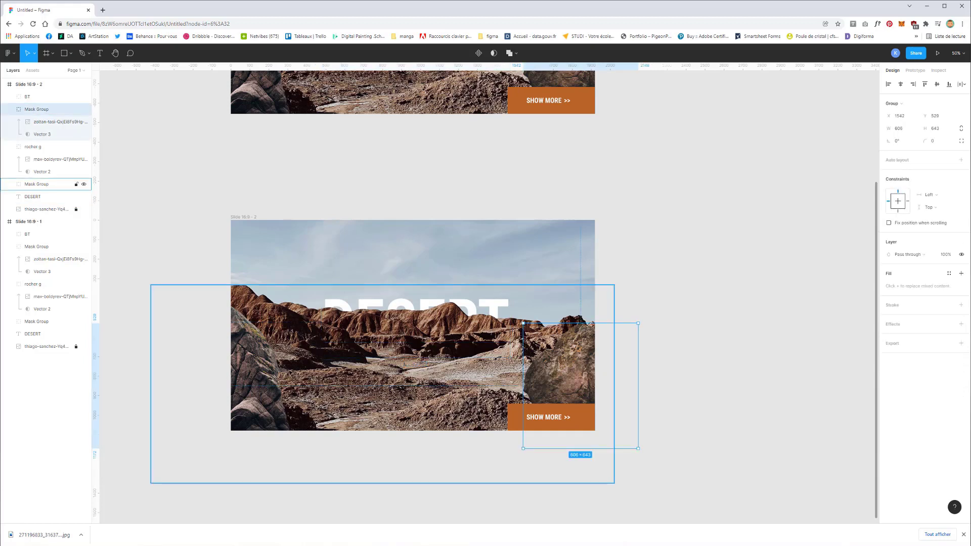
pyautogui.keyDown('shift'); pyautogui.click(268, 367); pyautogui.keyUp('shift')
pyautogui.moveTo(263, 352); pyautogui.dragTo(269, 429)
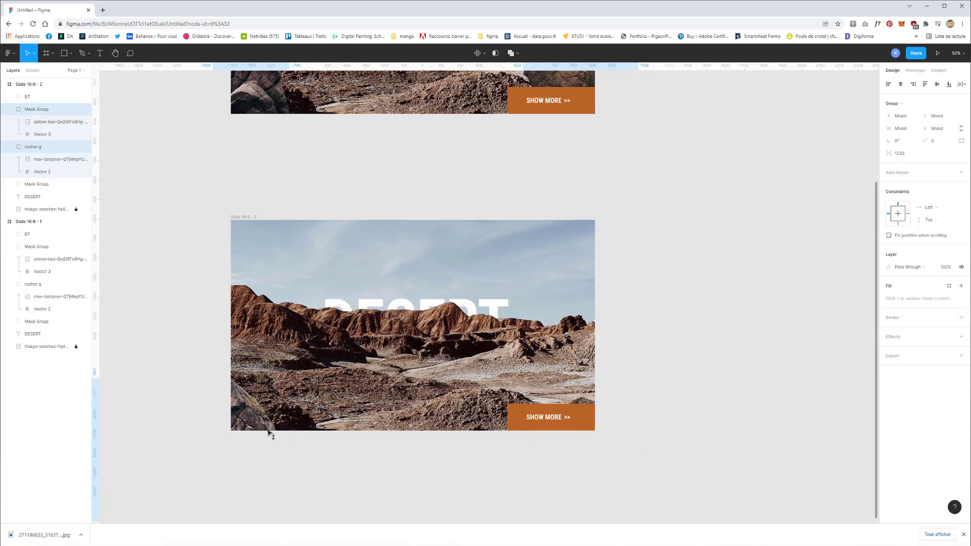
pyautogui.moveTo(269, 430); pyautogui.dragTo(289, 398)
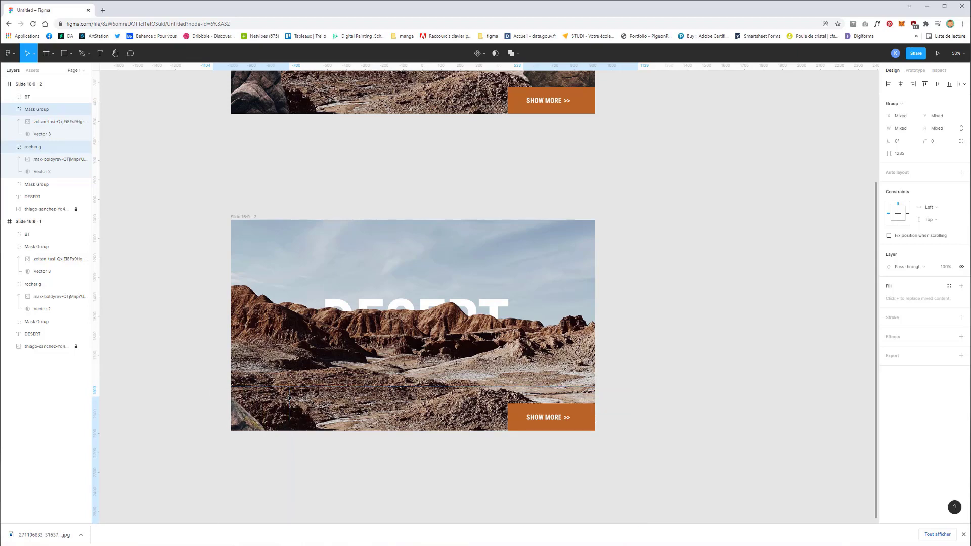
pyautogui.scroll(5, 310, 256)
# - Rotate the copy's SHOW MORE >> arrows 90° to point upward, then view both slides
pyautogui.scroll(-1, 369, 255)
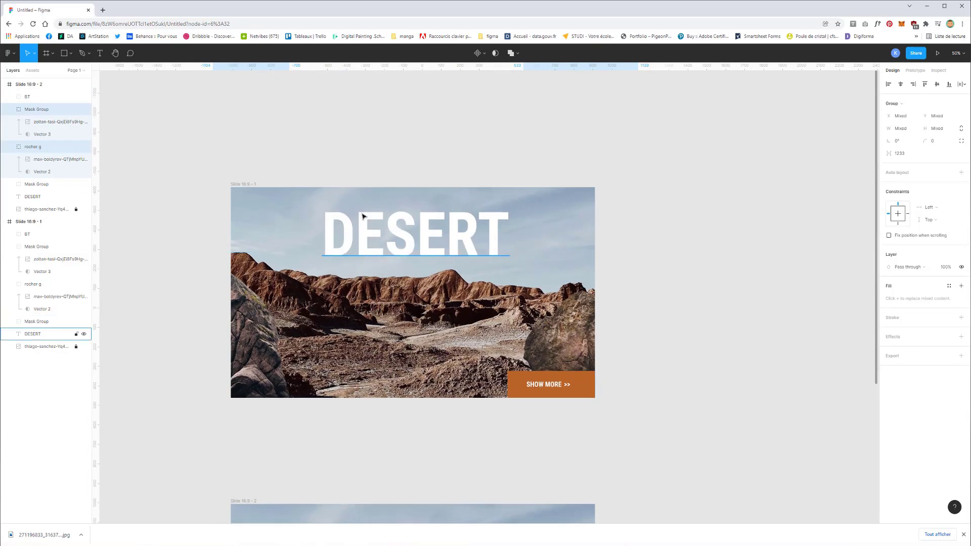
pyautogui.scroll(-5, 388, 284)
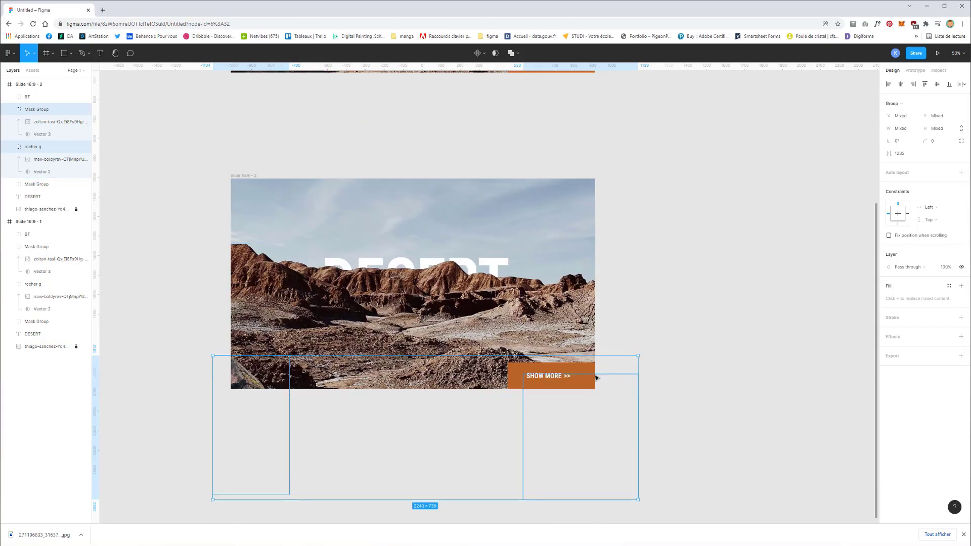
pyautogui.click(567, 380)
pyautogui.doubleClick(567, 379)
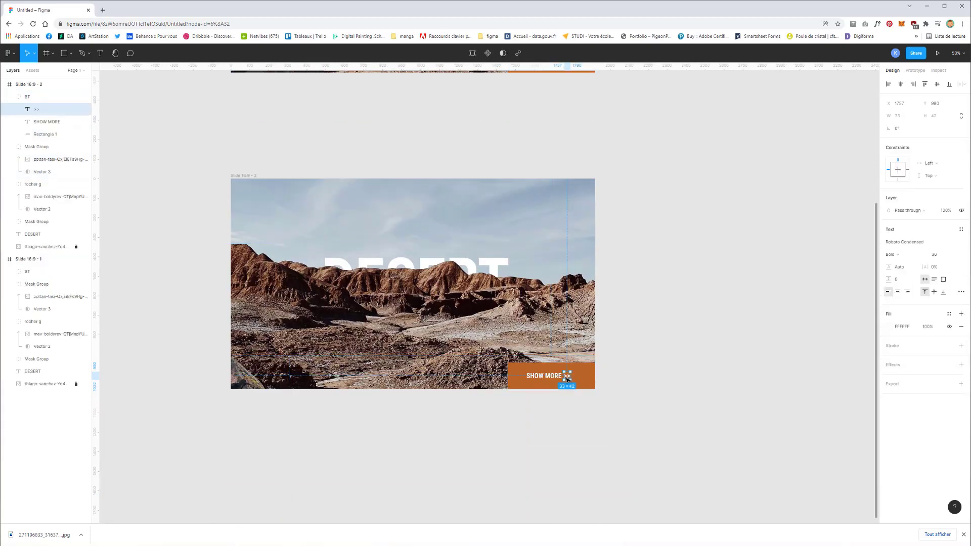
pyautogui.moveTo(572, 370); pyautogui.dragTo(554, 365)
pyautogui.click(681, 349)
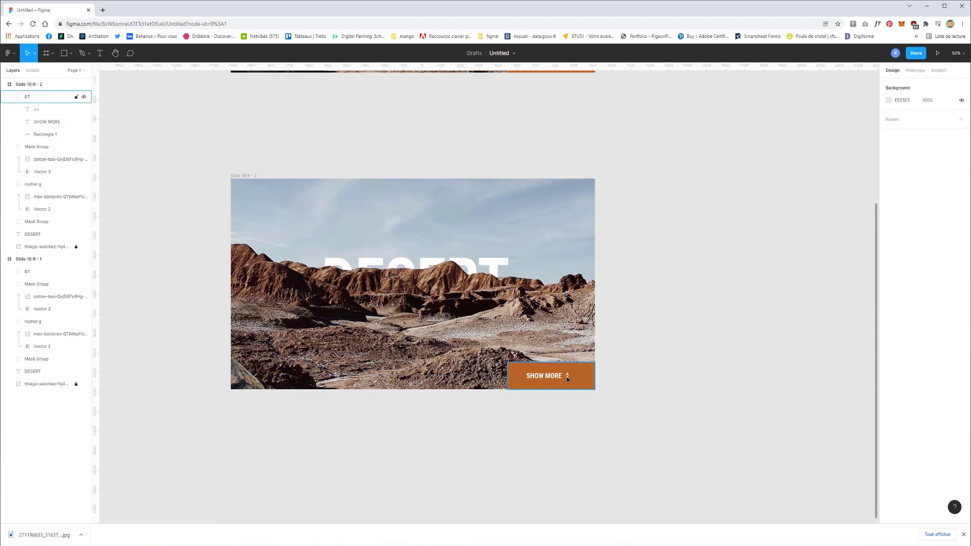
pyautogui.scroll(5, 614, 325)
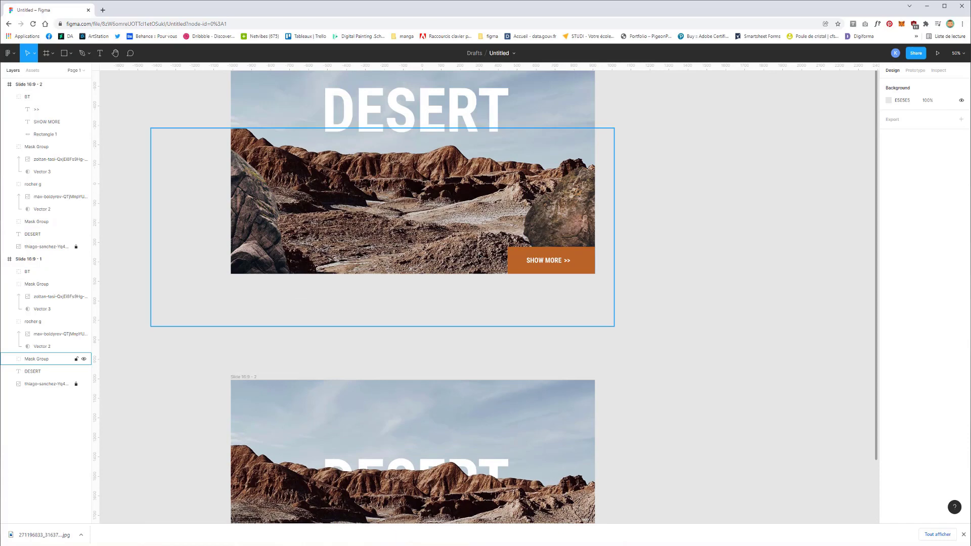
pyautogui.scroll(-2, 172, 331)
pyautogui.scroll(-4, 174, 332)
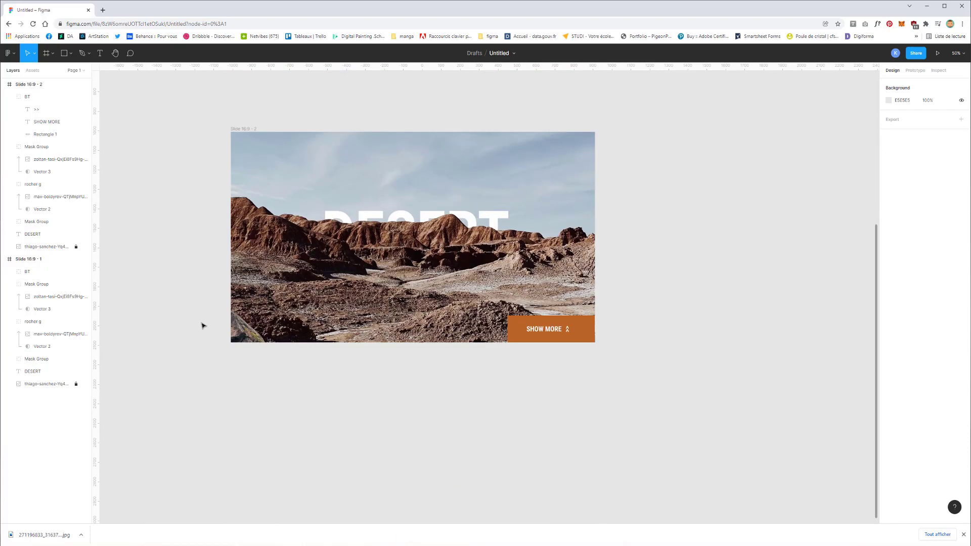
pyautogui.scroll(-1, 228, 312)
pyautogui.press('-')
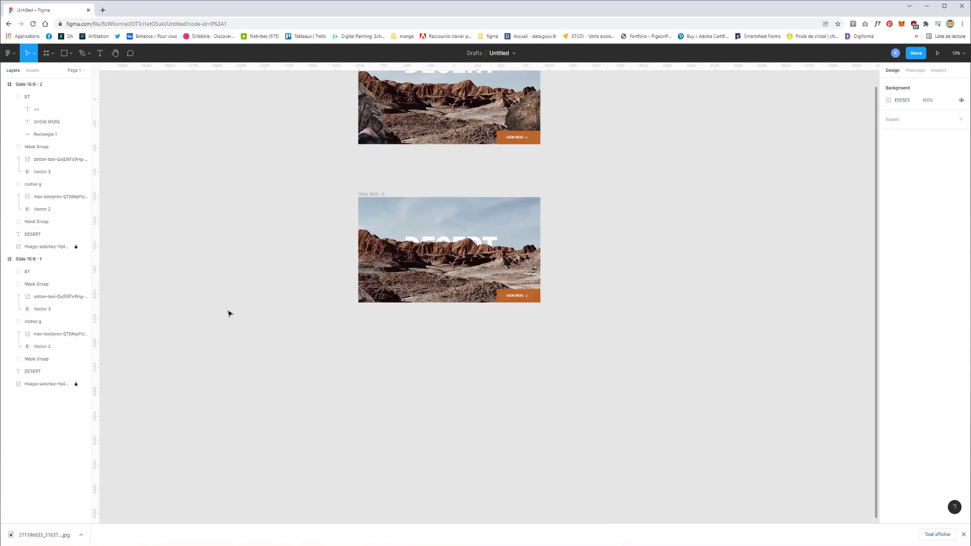
pyautogui.scroll(3, 359, 301)
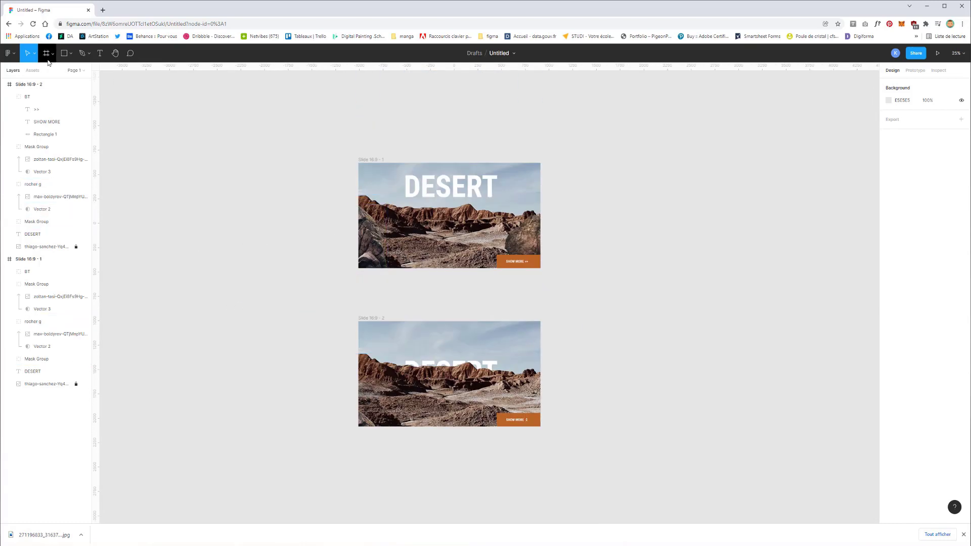
# - Save the two-slide DESERT design through the main menu's File options
pyautogui.click(9, 53)
pyautogui.moveTo(30, 104)
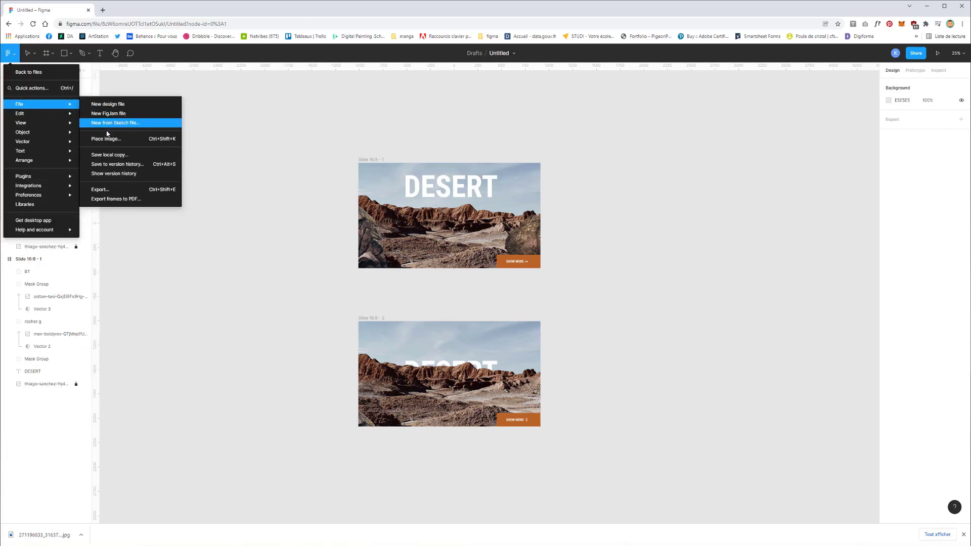
pyautogui.click(108, 155)
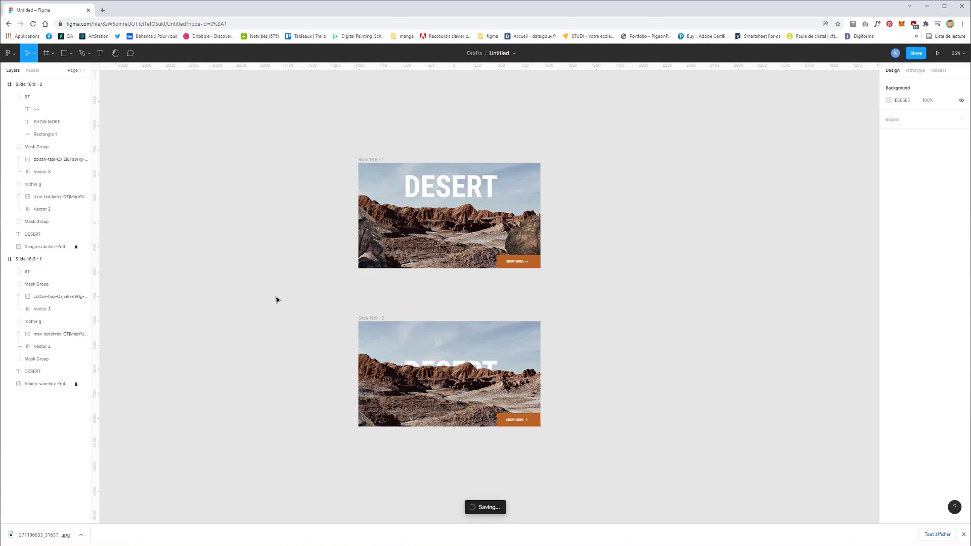